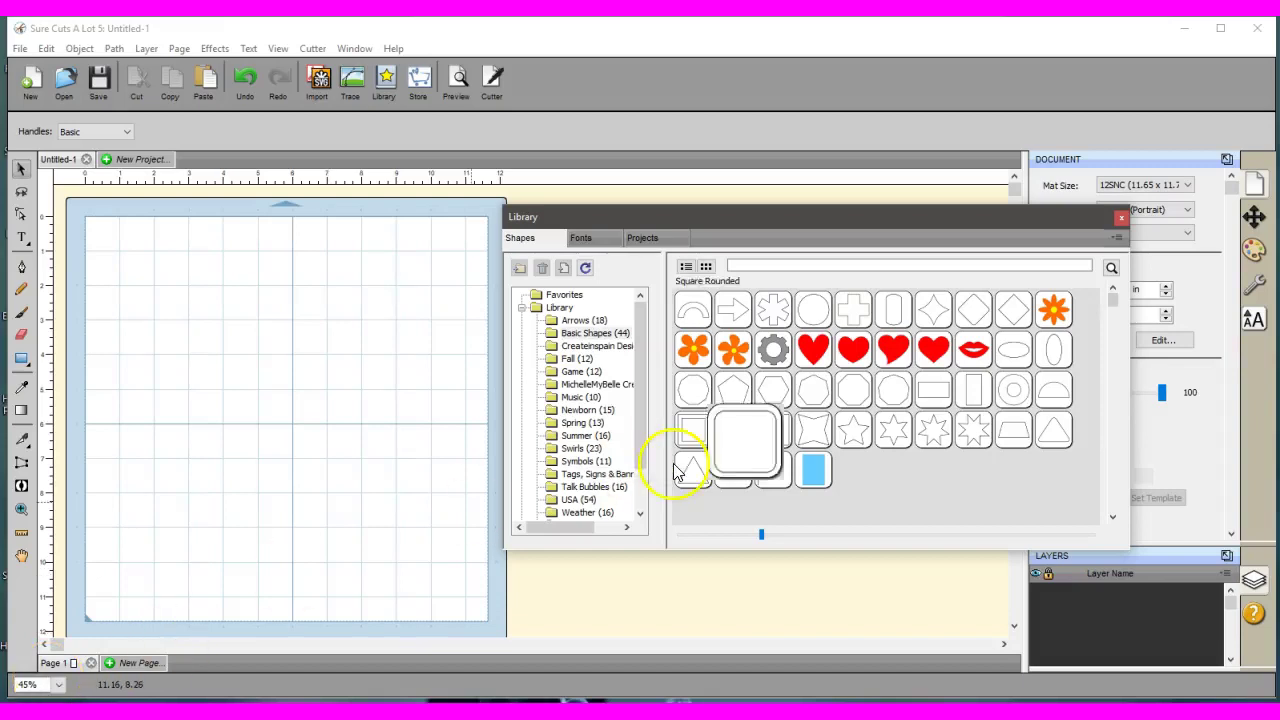
Add the Heart 2 shape from the Library and Auto Fit it to fill the mat.
double_click(810, 370)
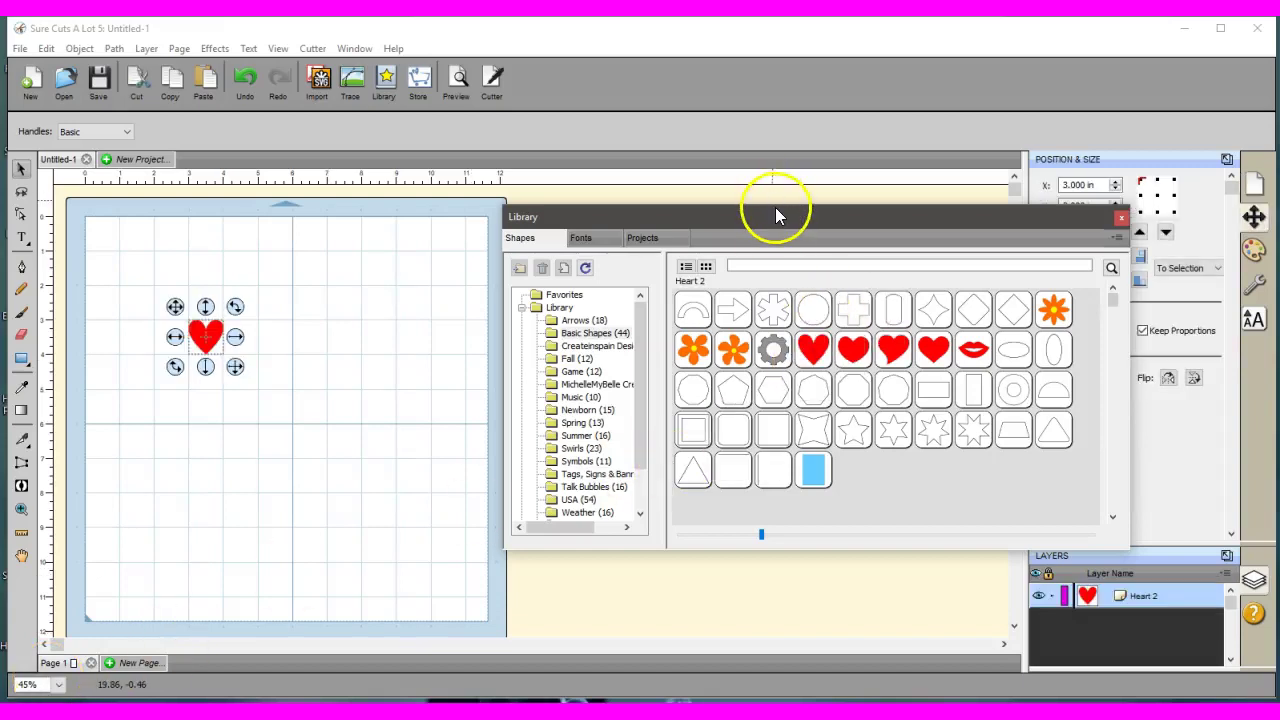
left_click_drag(774, 214, 823, 677)
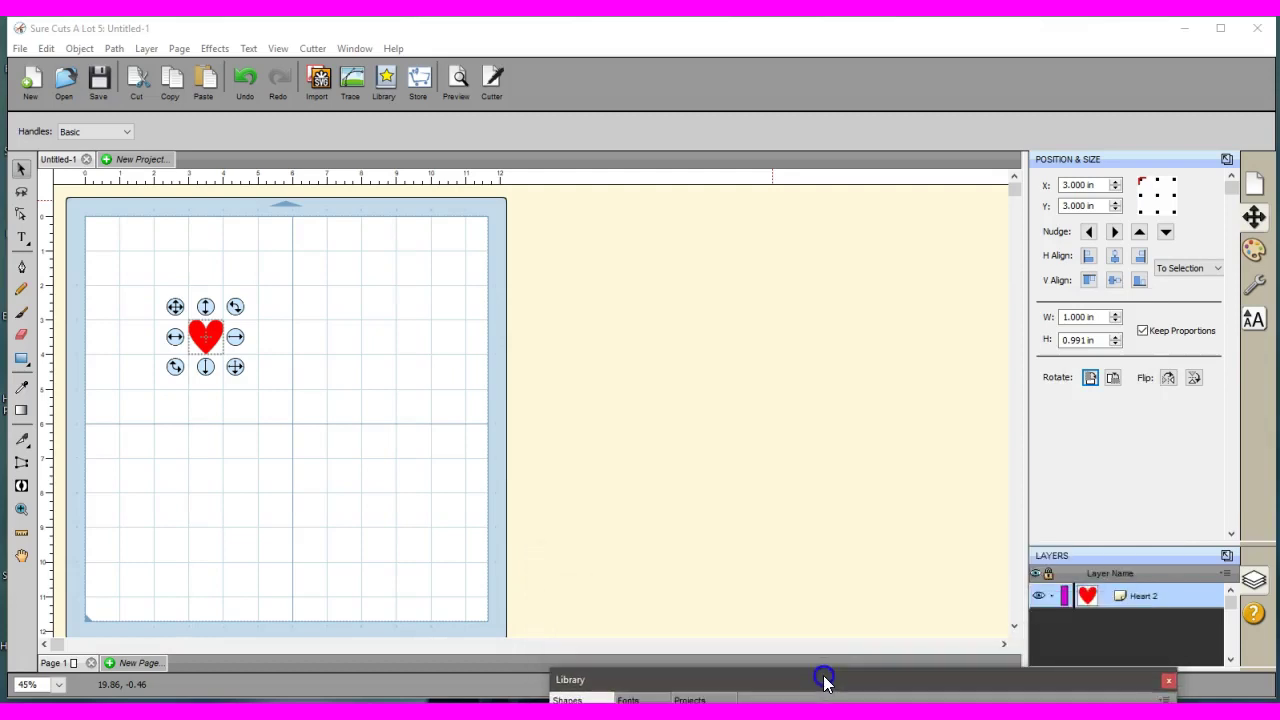
left_click(77, 48)
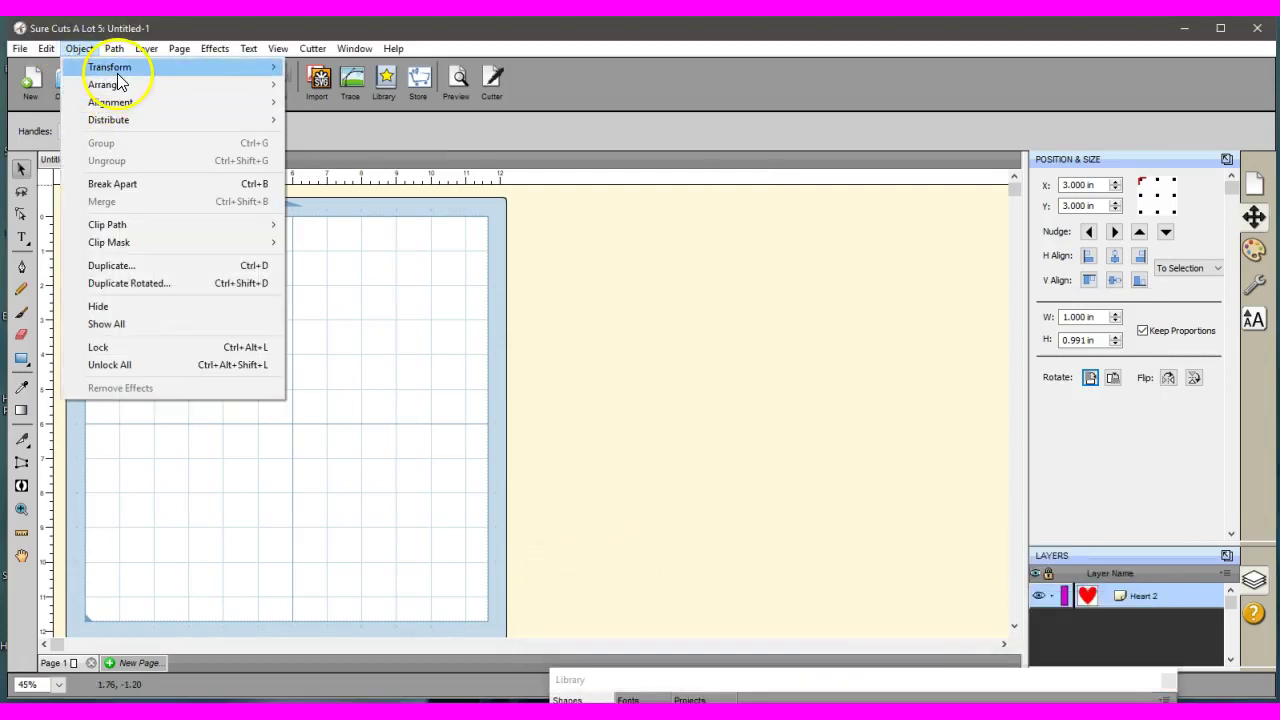
mouse_move(115, 70)
left_click(334, 168)
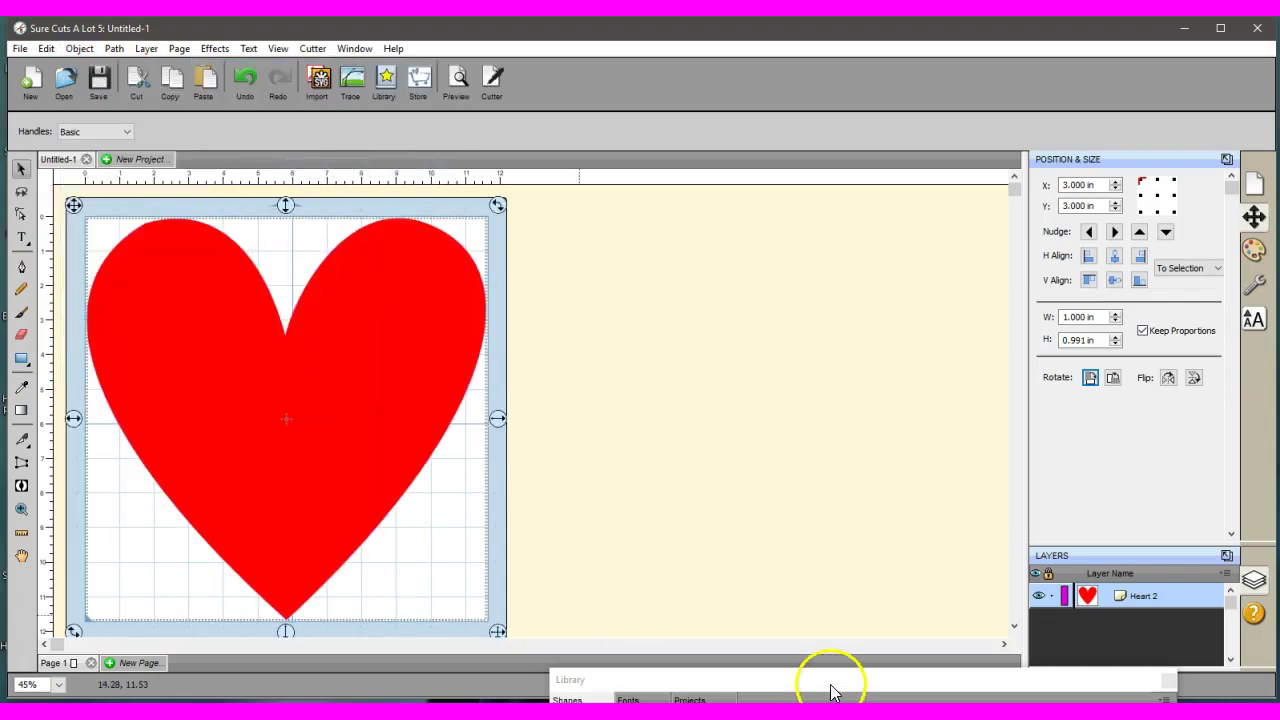
left_click_drag(830, 690, 875, 690)
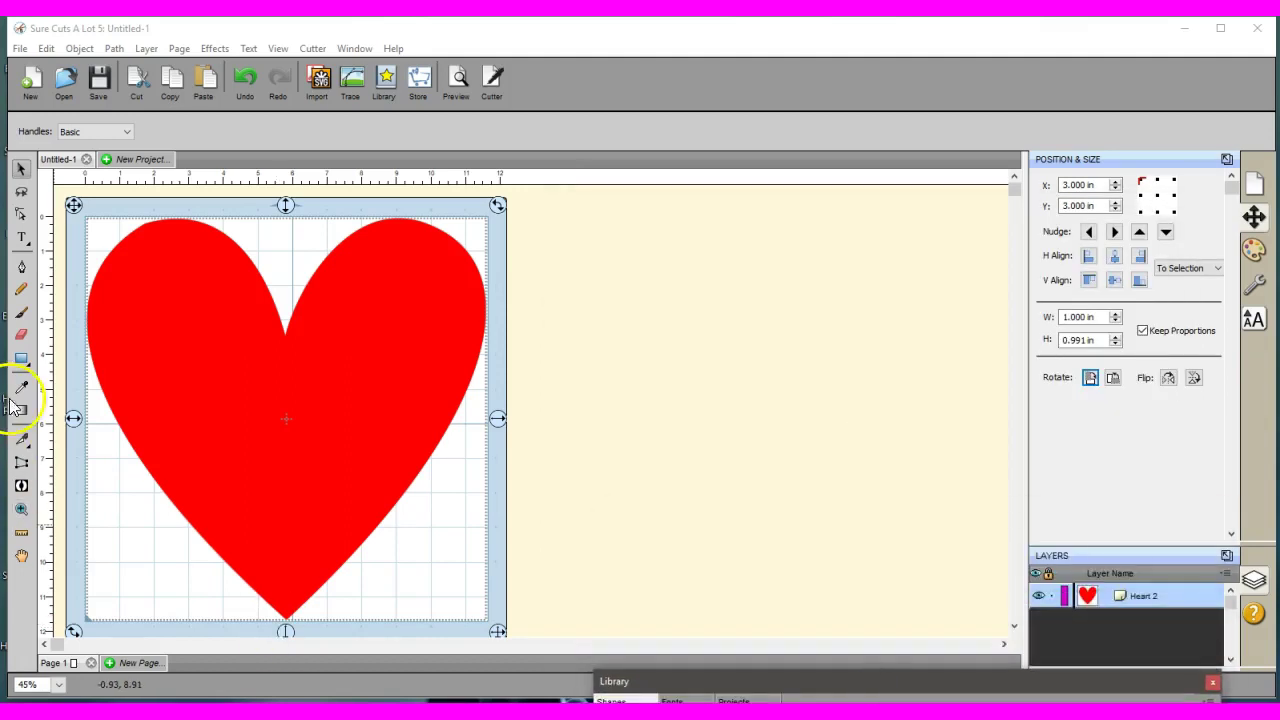
Slice the heart with the Knife from its top centre down to the bottom tip.
left_click(22, 441)
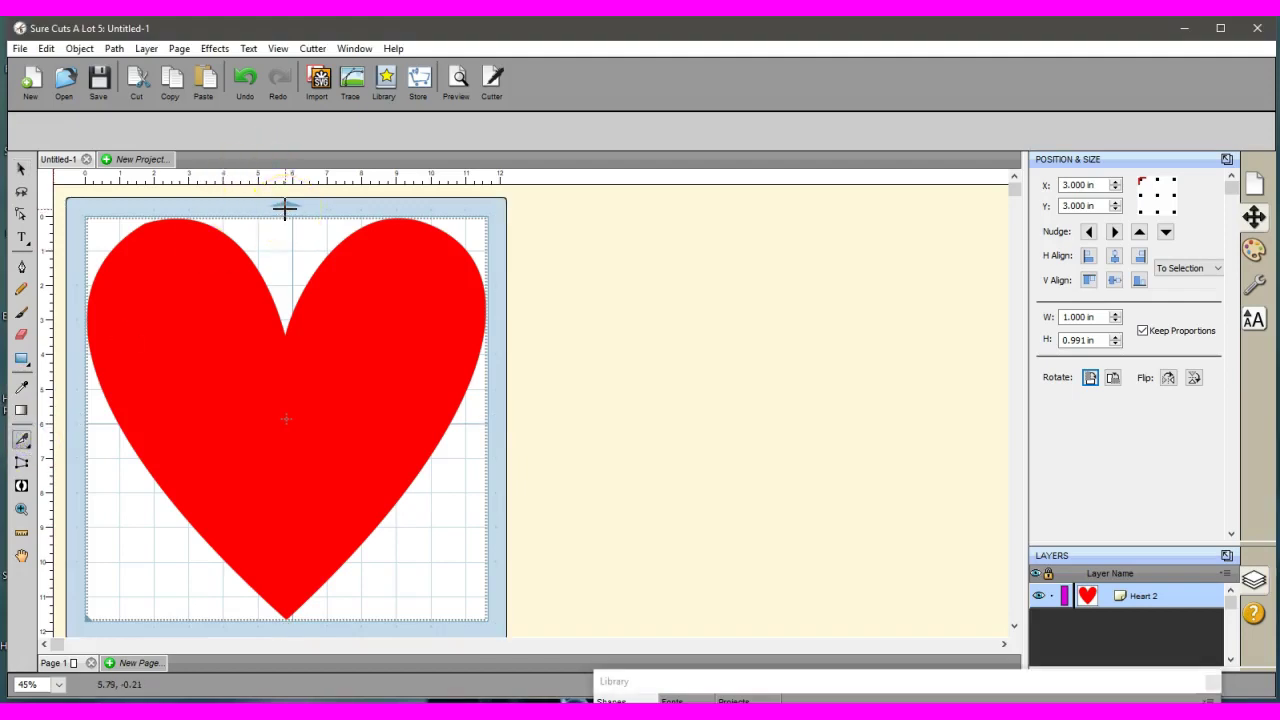
left_click_drag(285, 208, 287, 577)
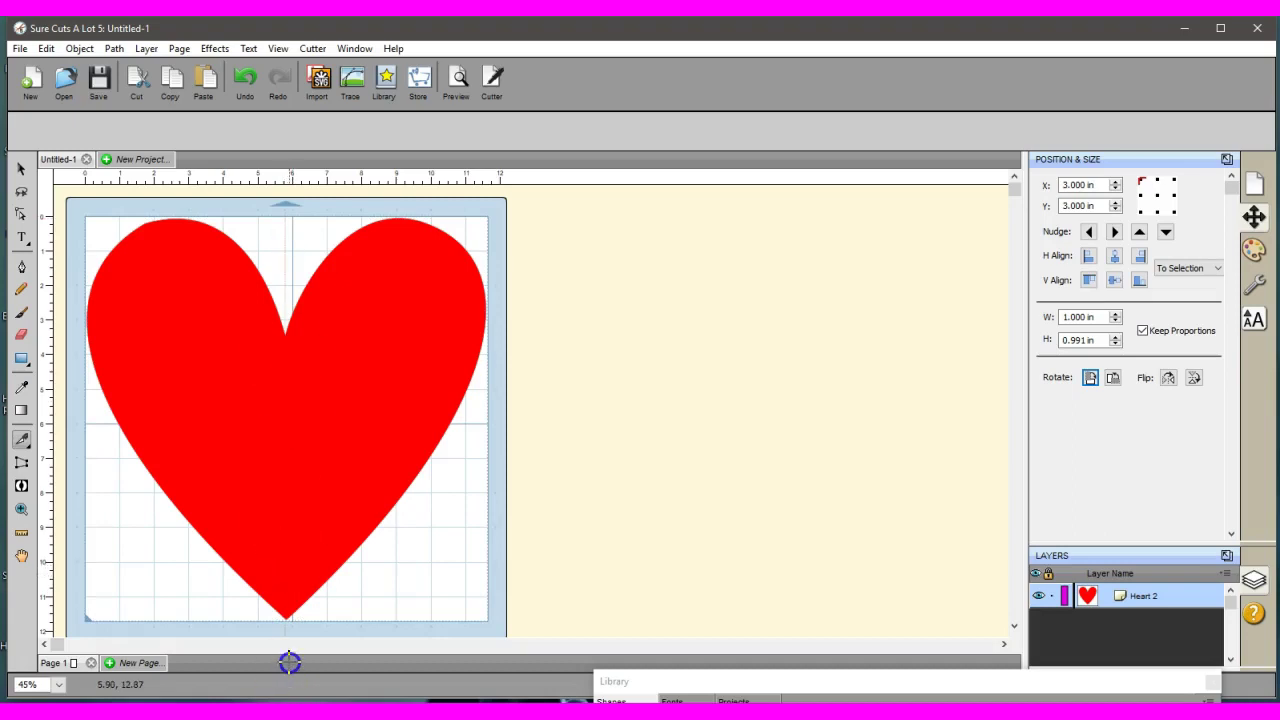
left_click_drag(289, 662, 289, 662)
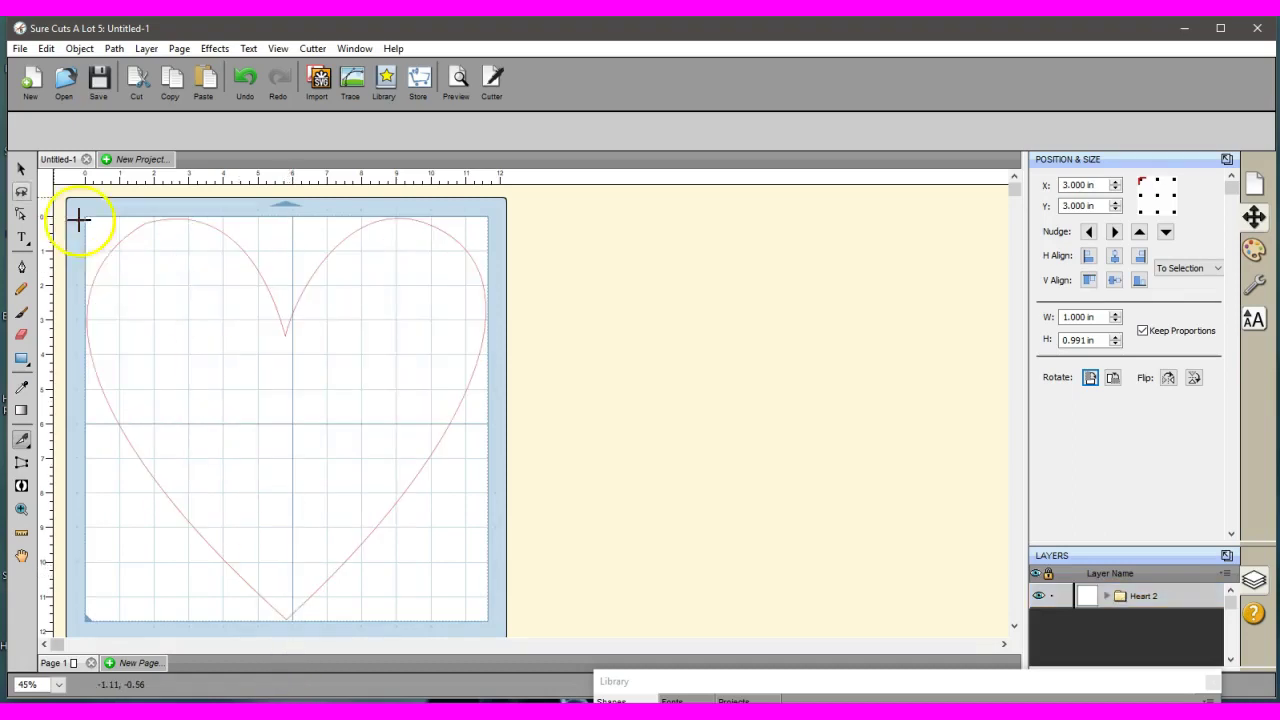
Return to the Select tool, zoom out to 30%, and box-select the sliced heart.
left_click(21, 168)
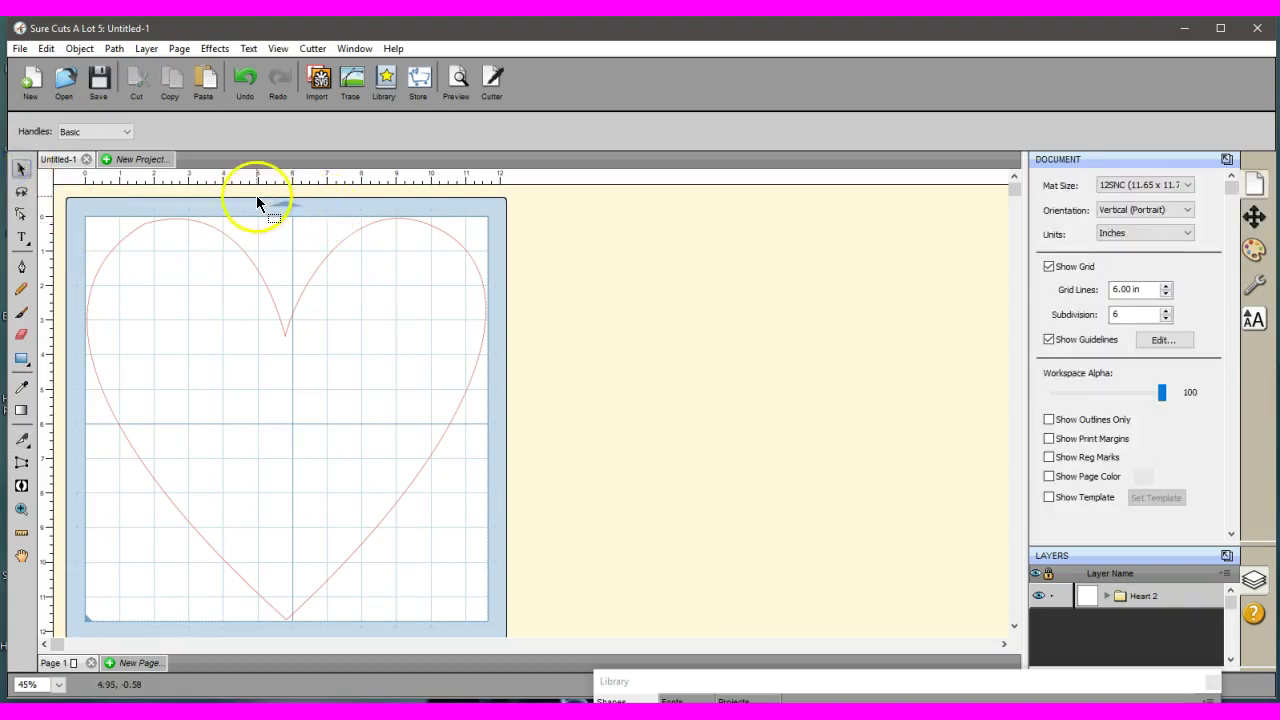
left_click_drag(248, 192, 524, 644)
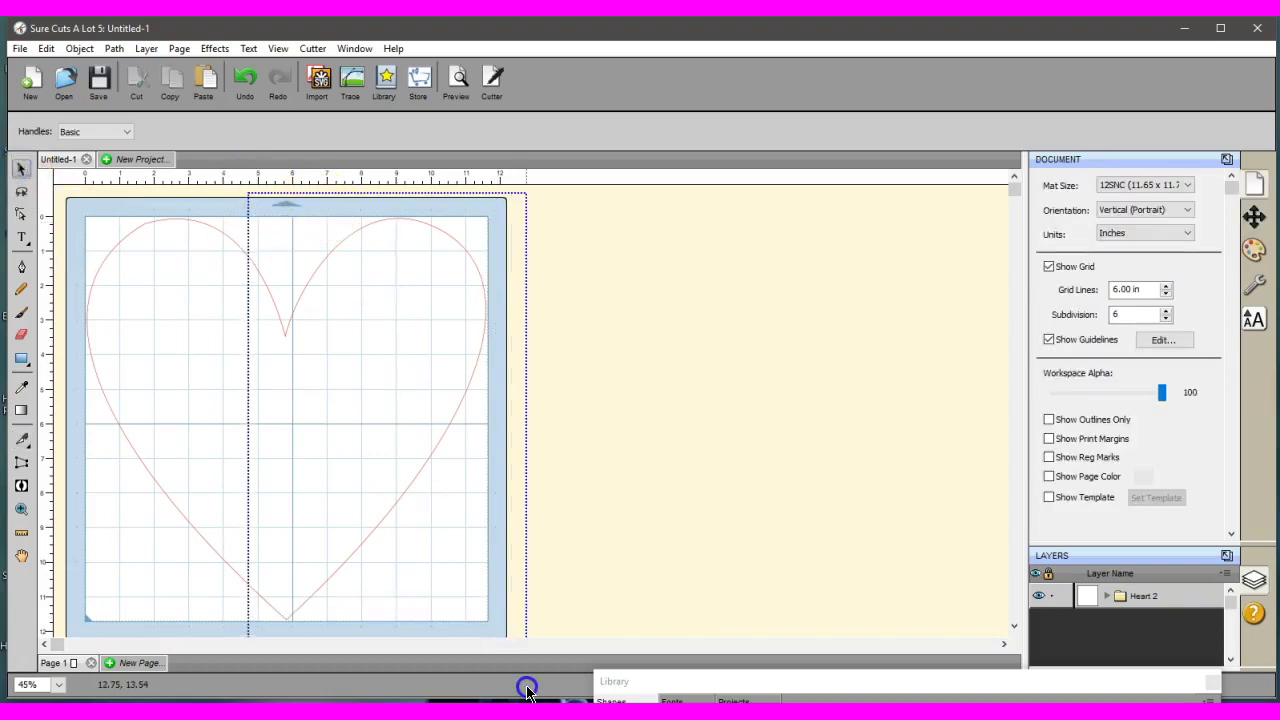
left_click(729, 620)
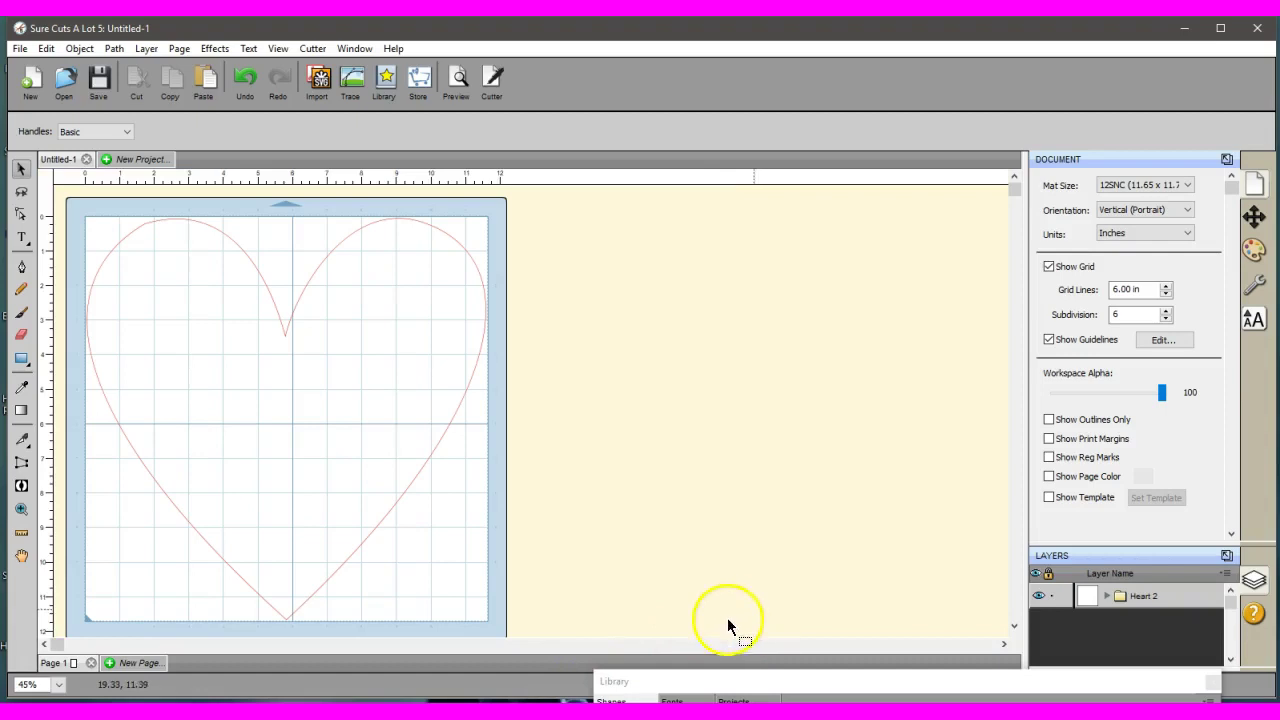
left_click(487, 645)
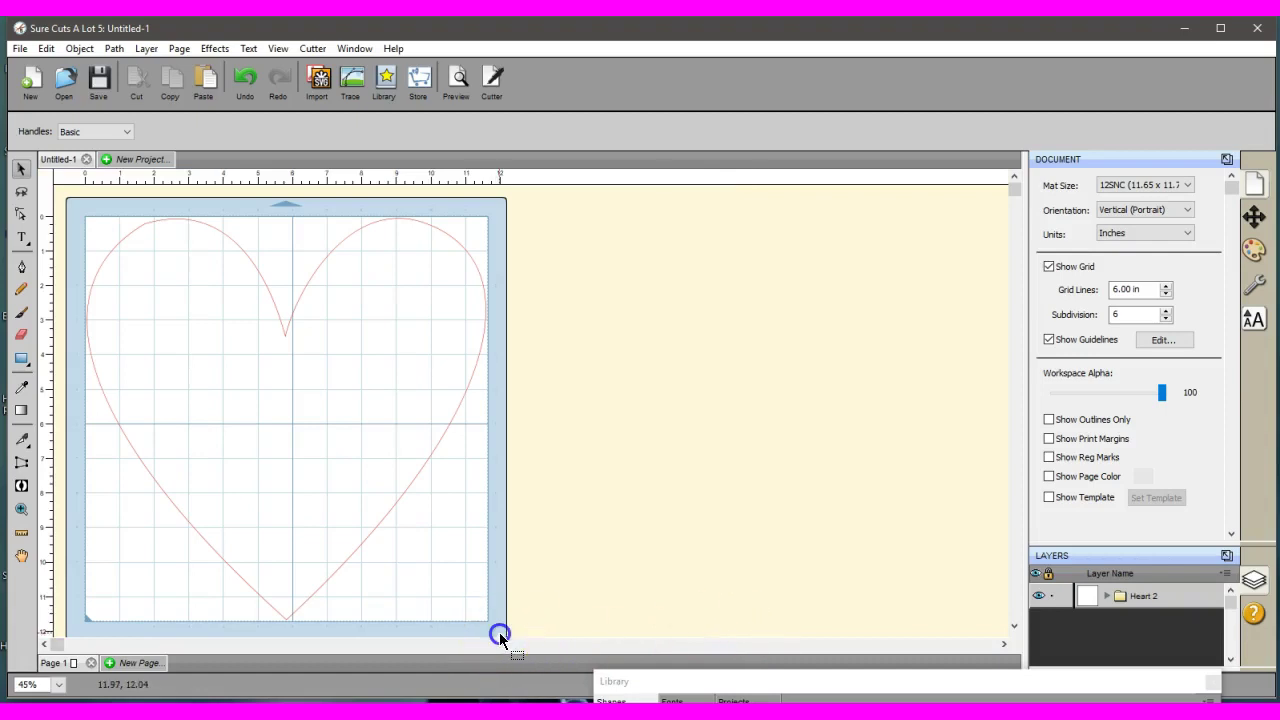
left_click_drag(500, 640, 159, 172)
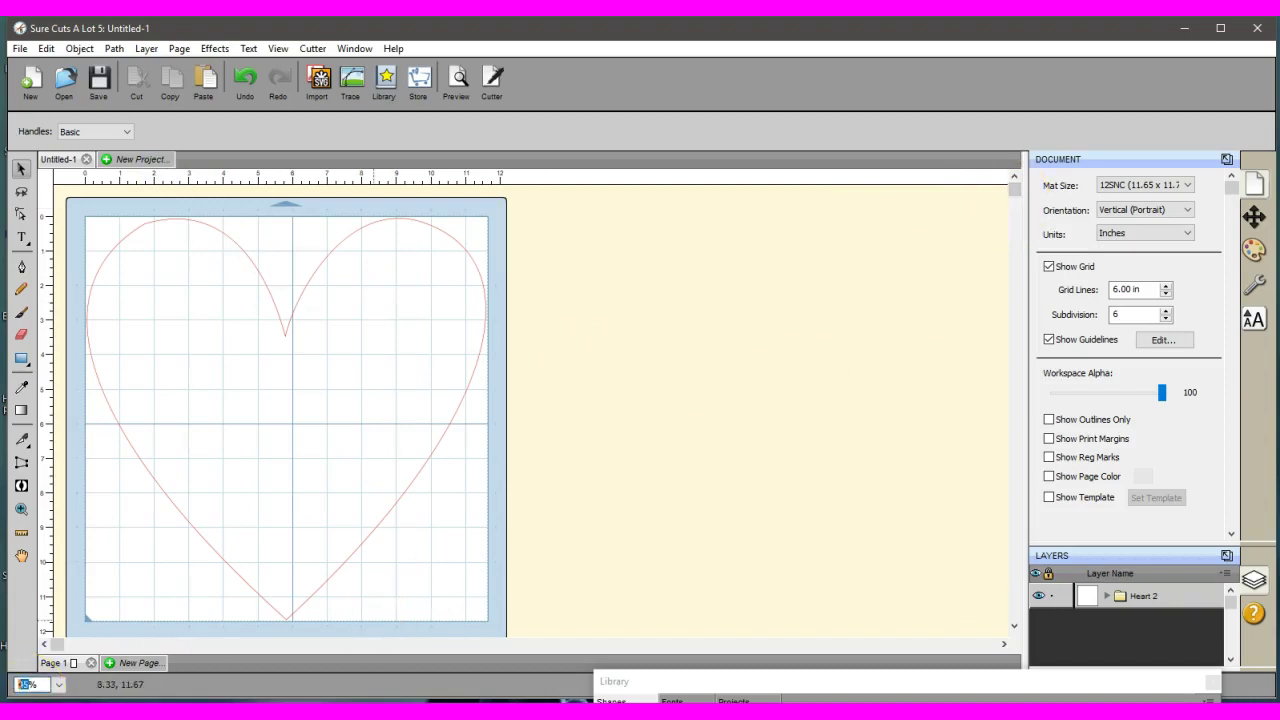
key("Return")
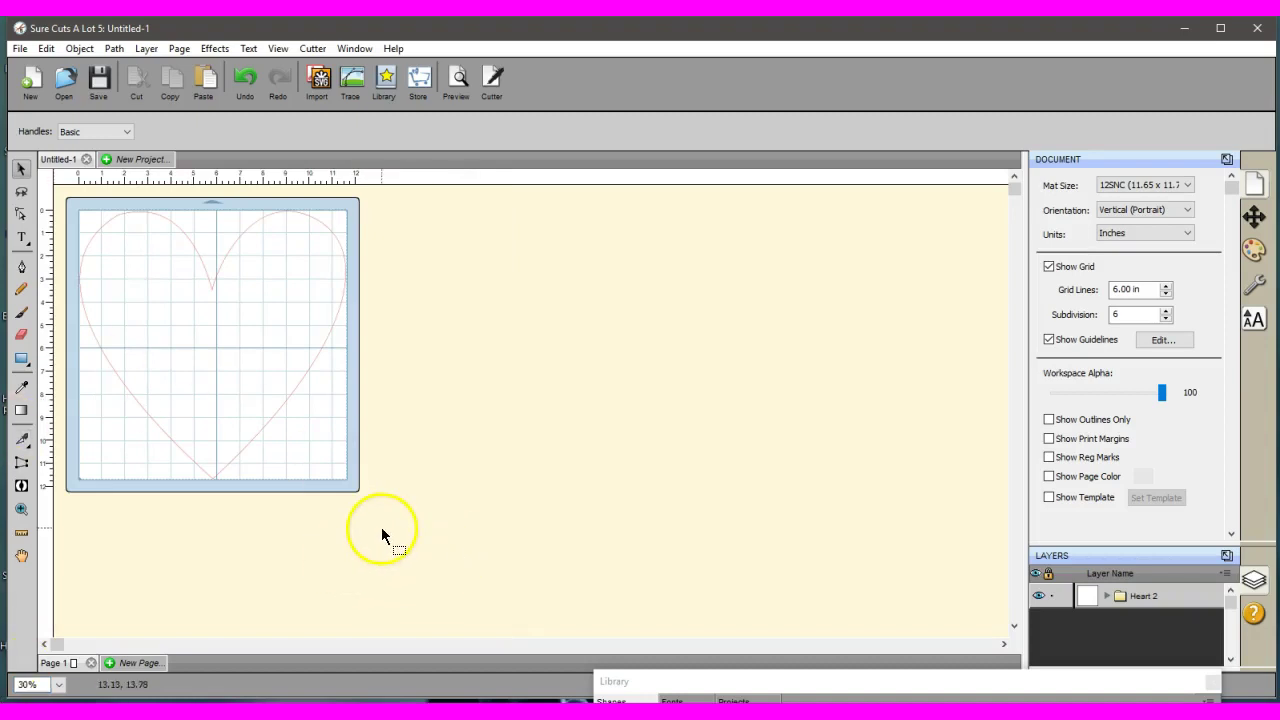
left_click_drag(379, 528, 143, 172)
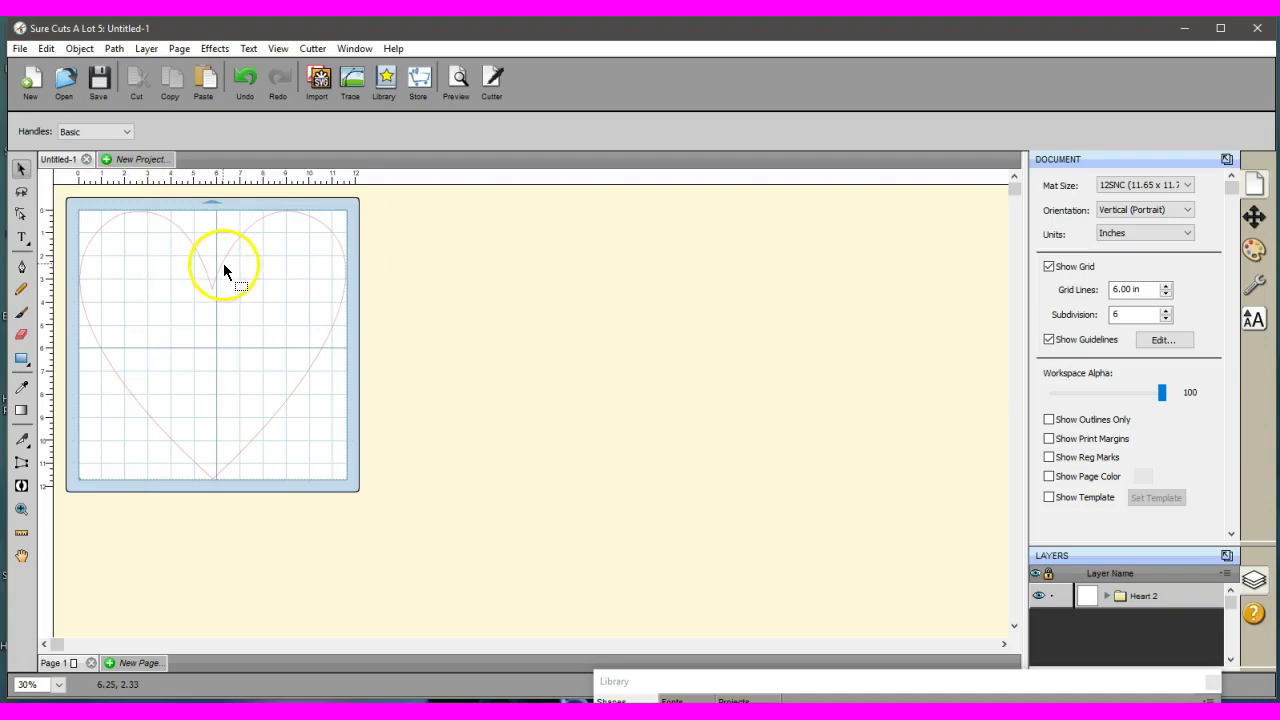
Select all and use Break Apart to split the sliced heart into pieces.
left_click(46, 50)
left_click(103, 202)
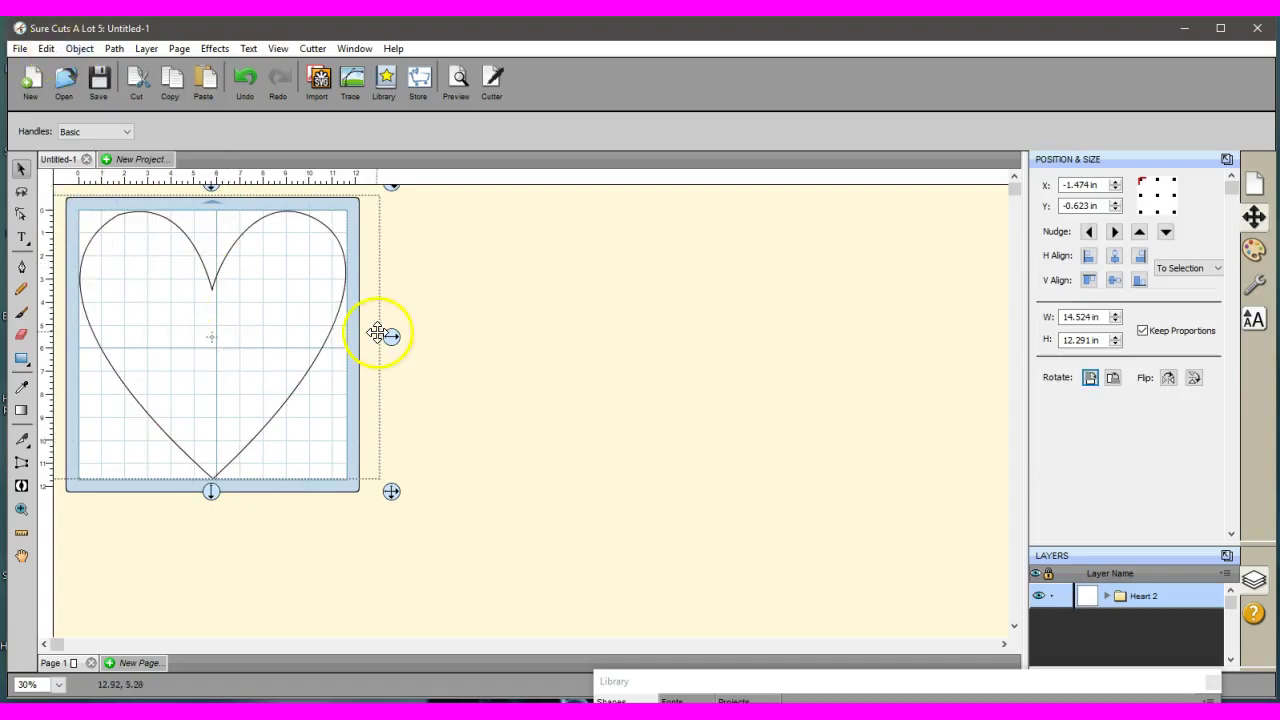
left_click(114, 209)
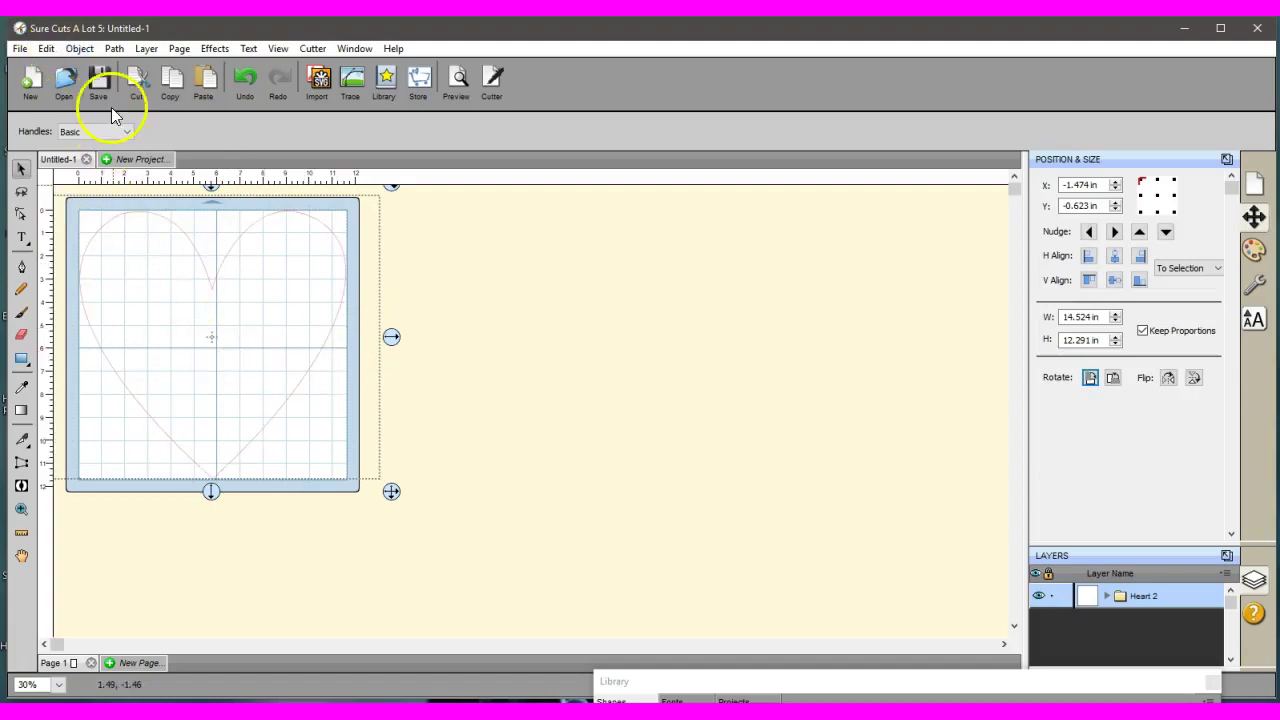
left_click(79, 48)
left_click(107, 183)
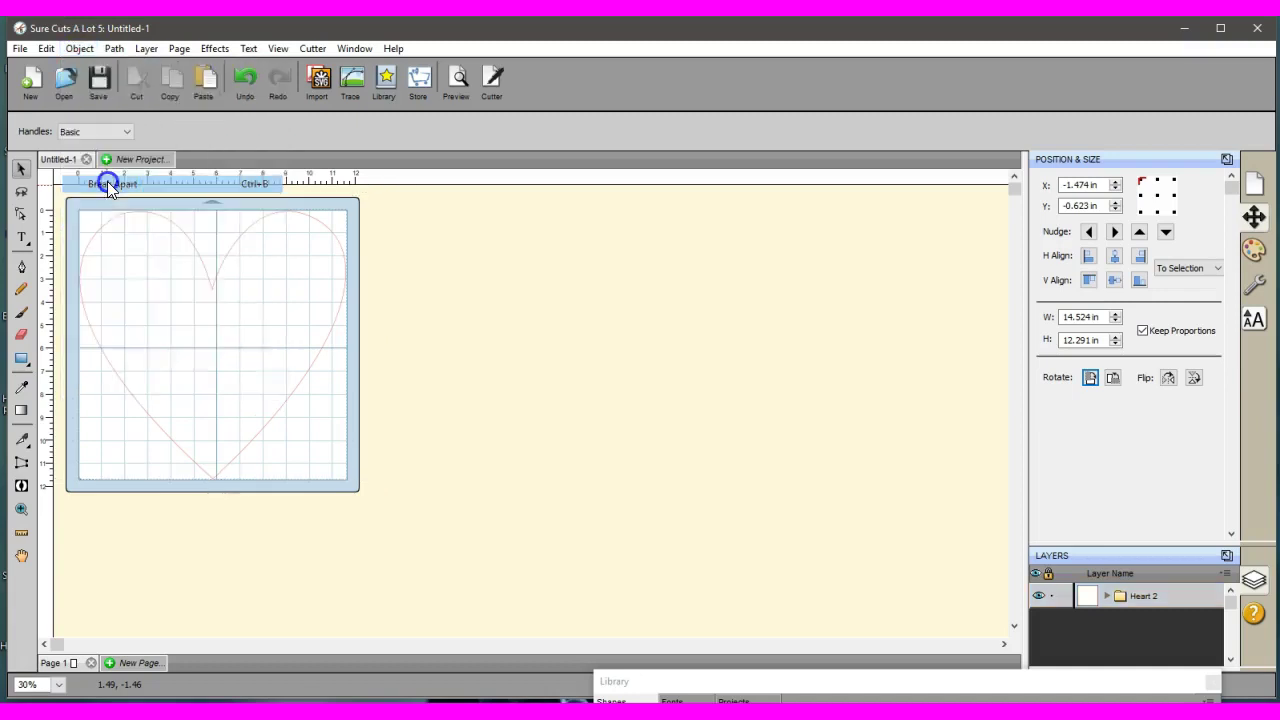
left_click(252, 342)
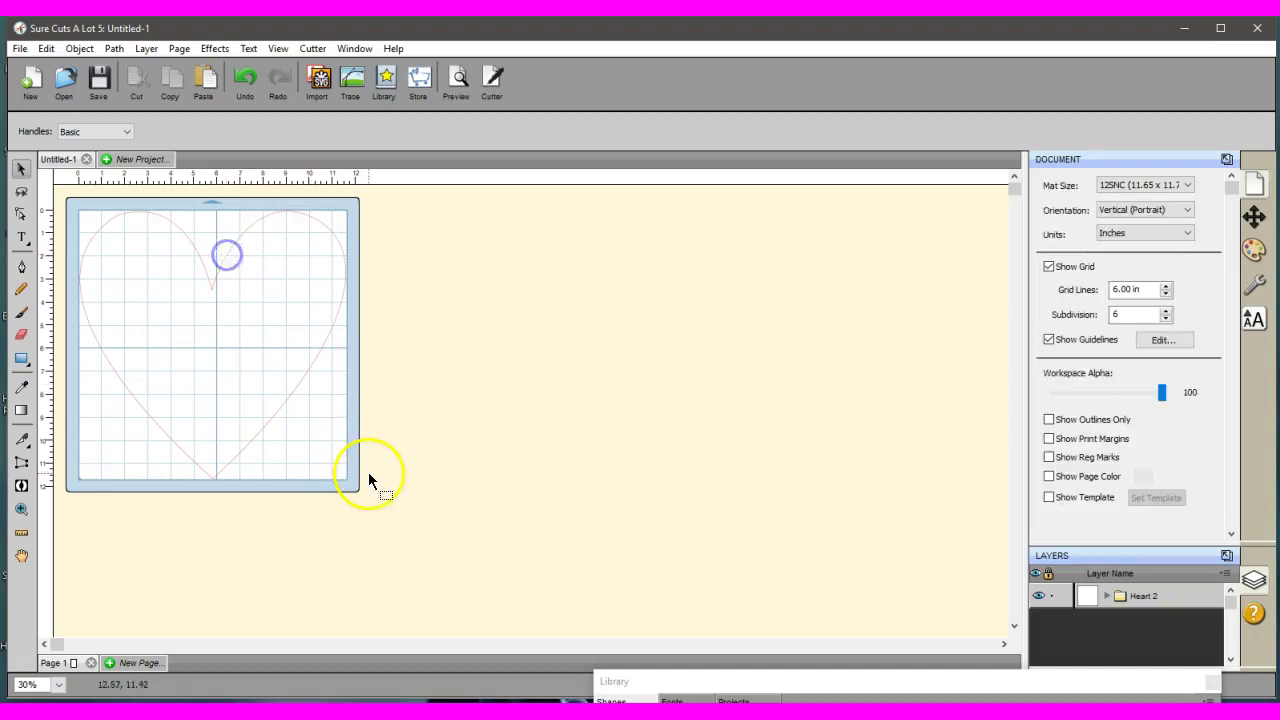
Select just the right heart half, measuring 7.215 × 12.253 in.
left_click(1108, 595)
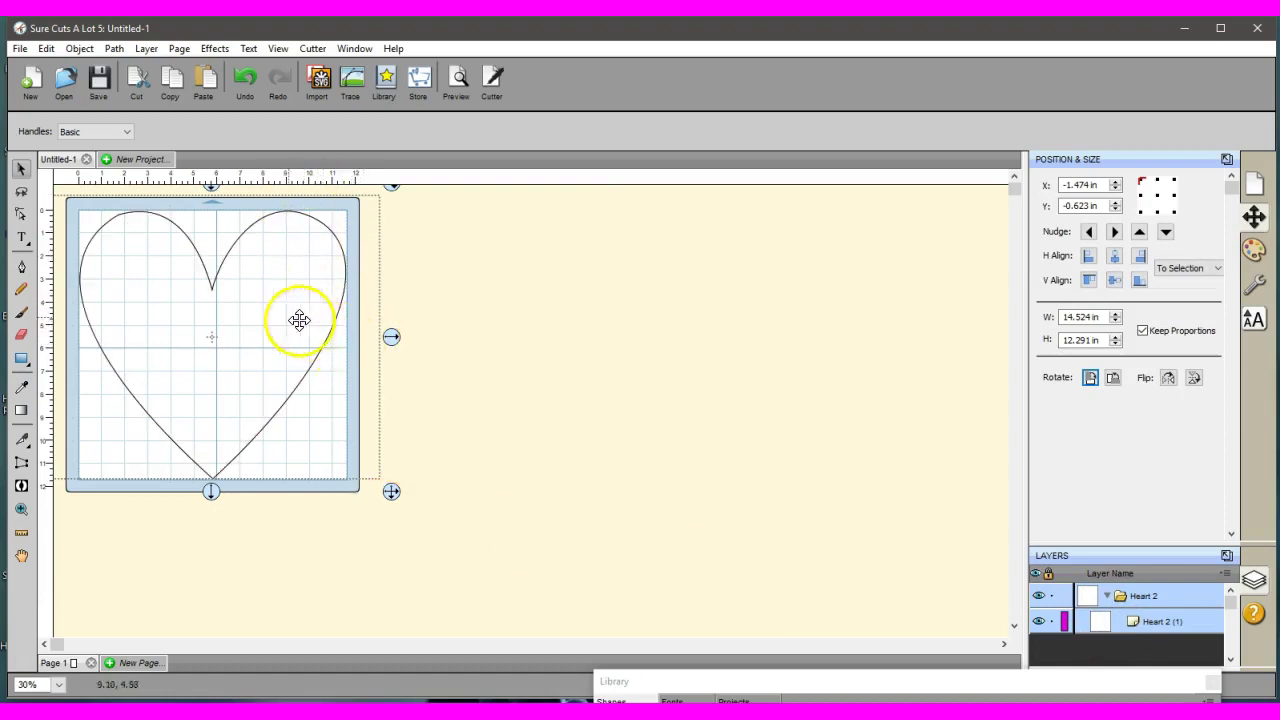
left_click(399, 442)
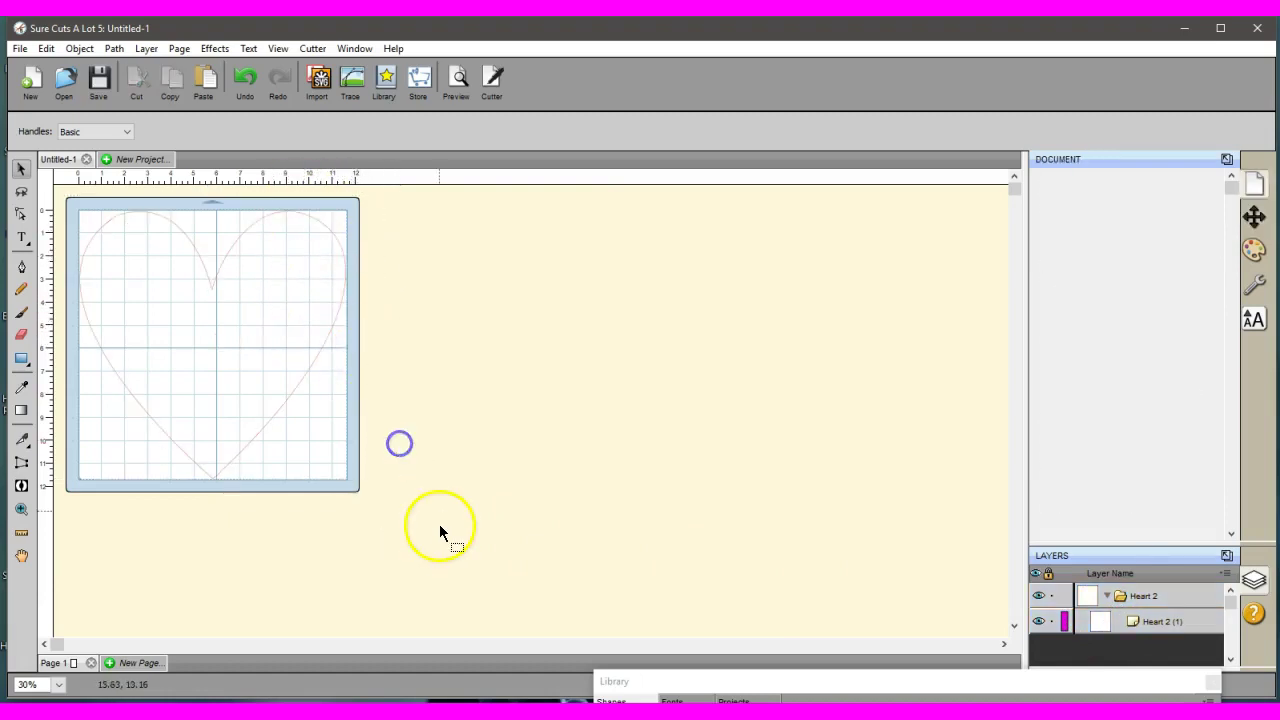
left_click_drag(435, 532, 171, 157)
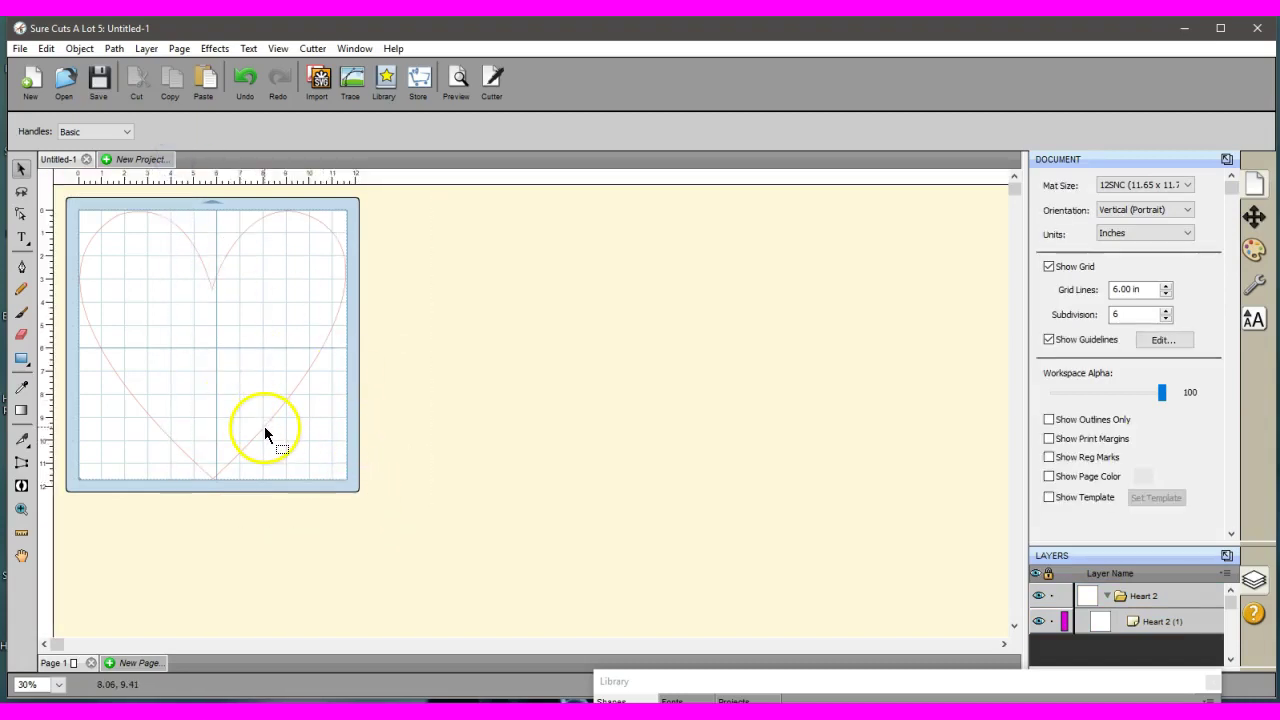
left_click(42, 659)
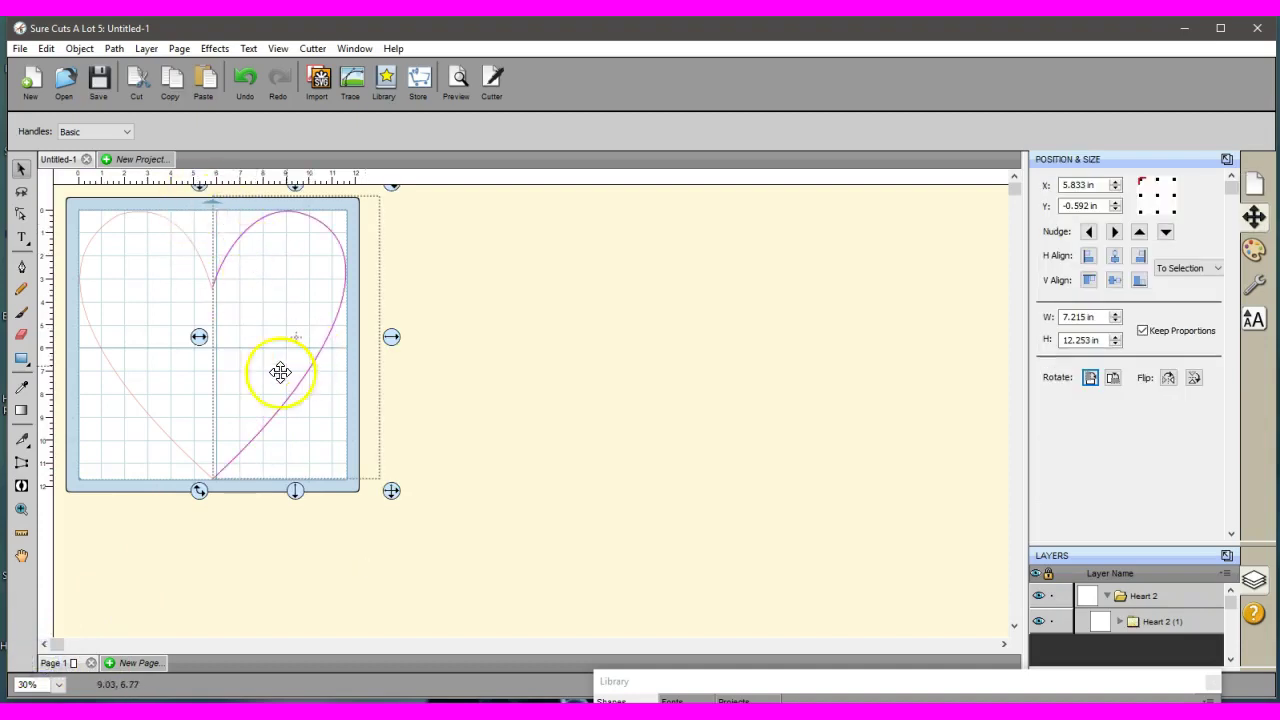
left_click(266, 391)
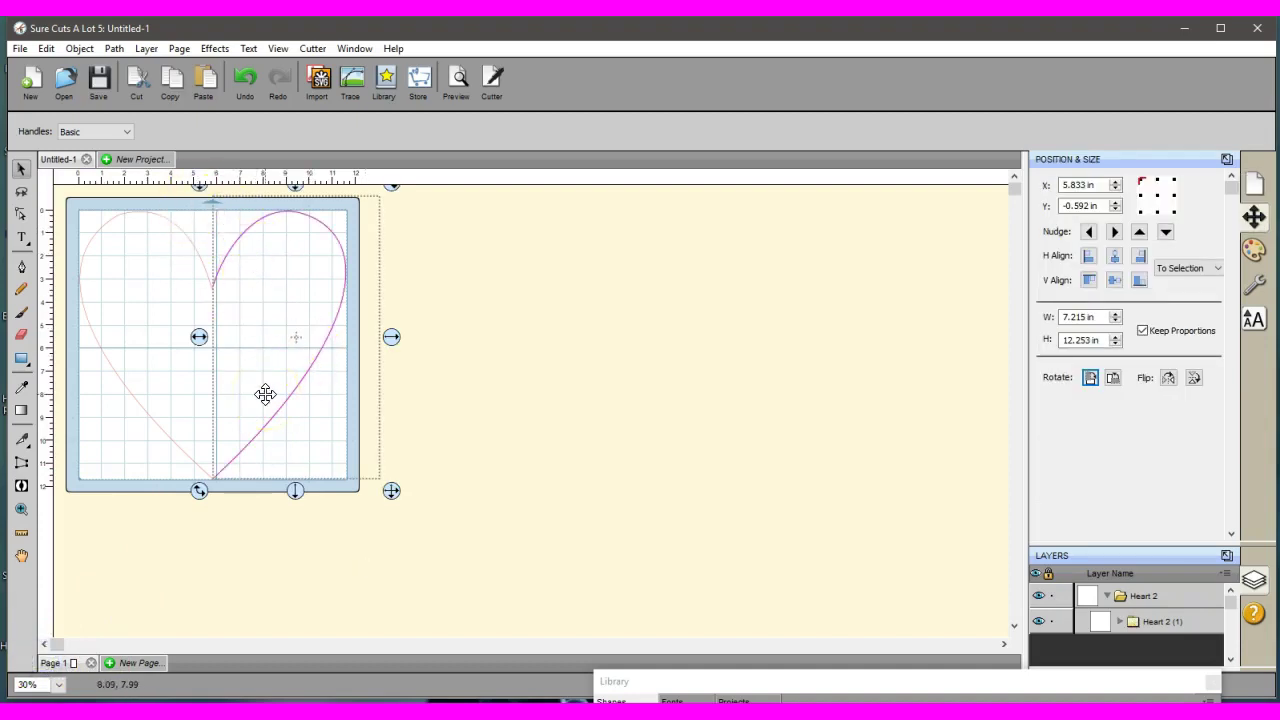
left_click(274, 289)
left_click(309, 360)
left_click(334, 291)
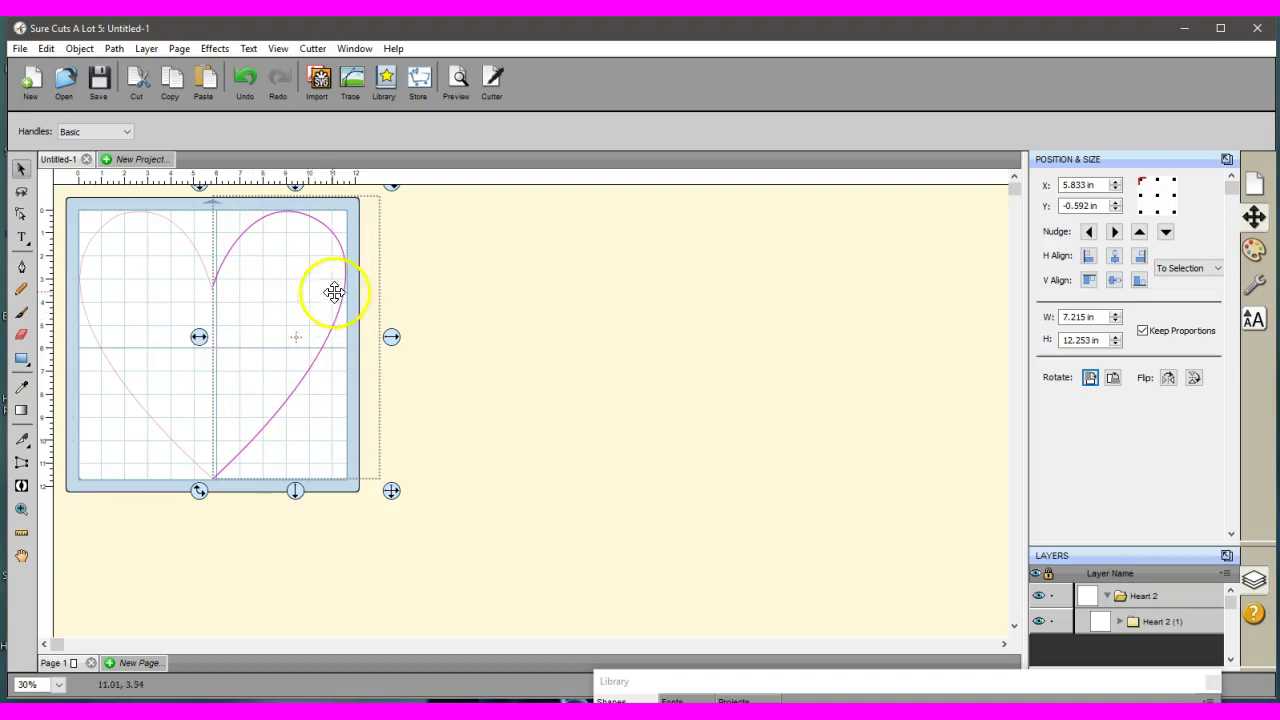
left_click(355, 296)
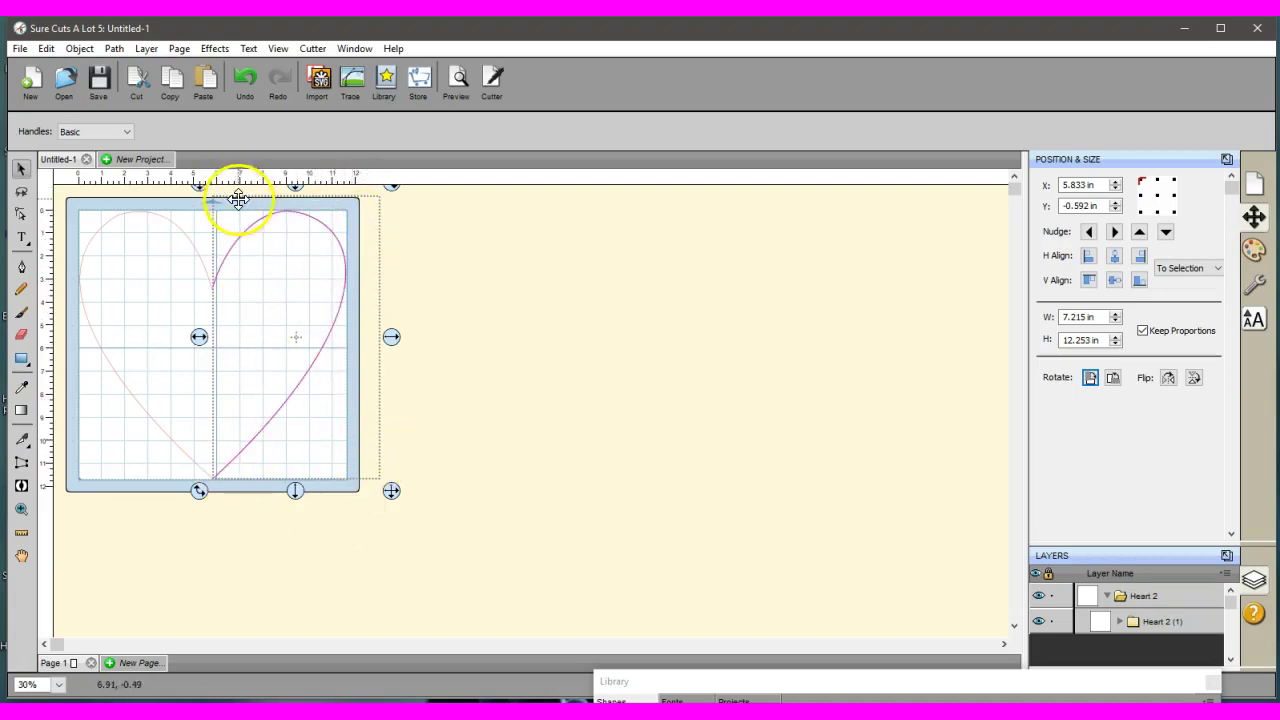
left_click(286, 299)
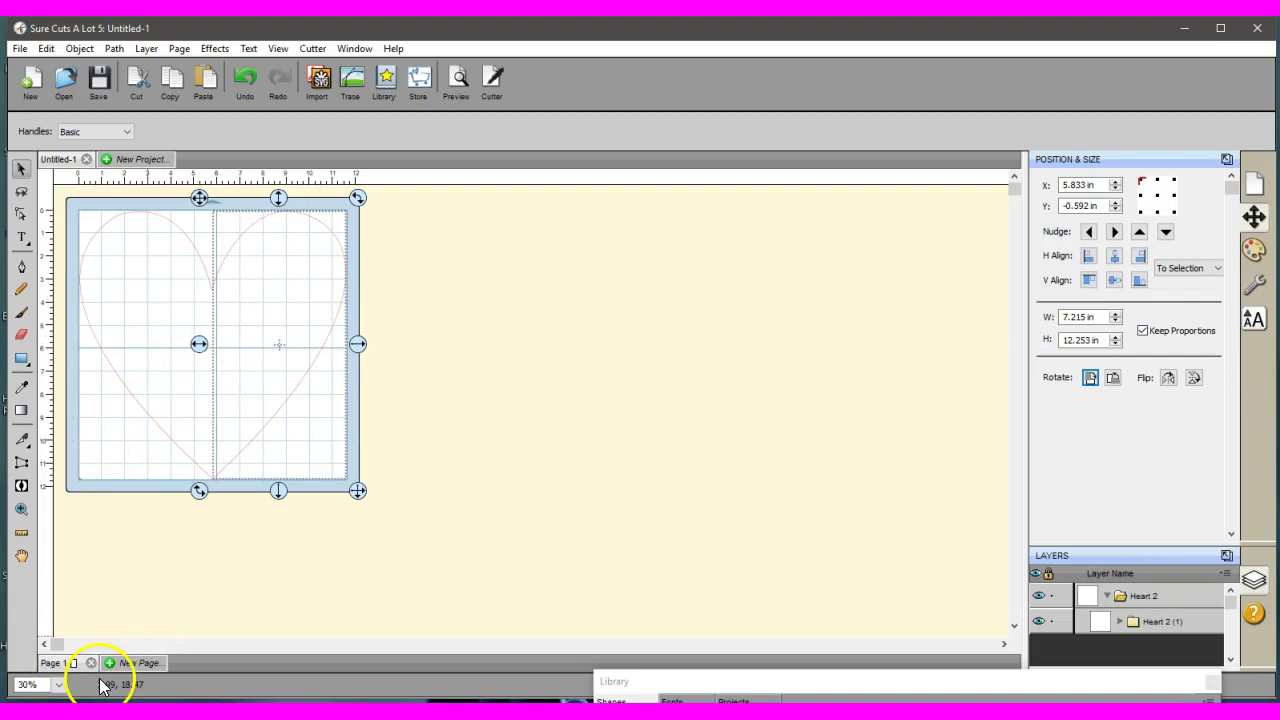
Zoom to 45% and move the right heart half off to the right.
left_click(26, 685)
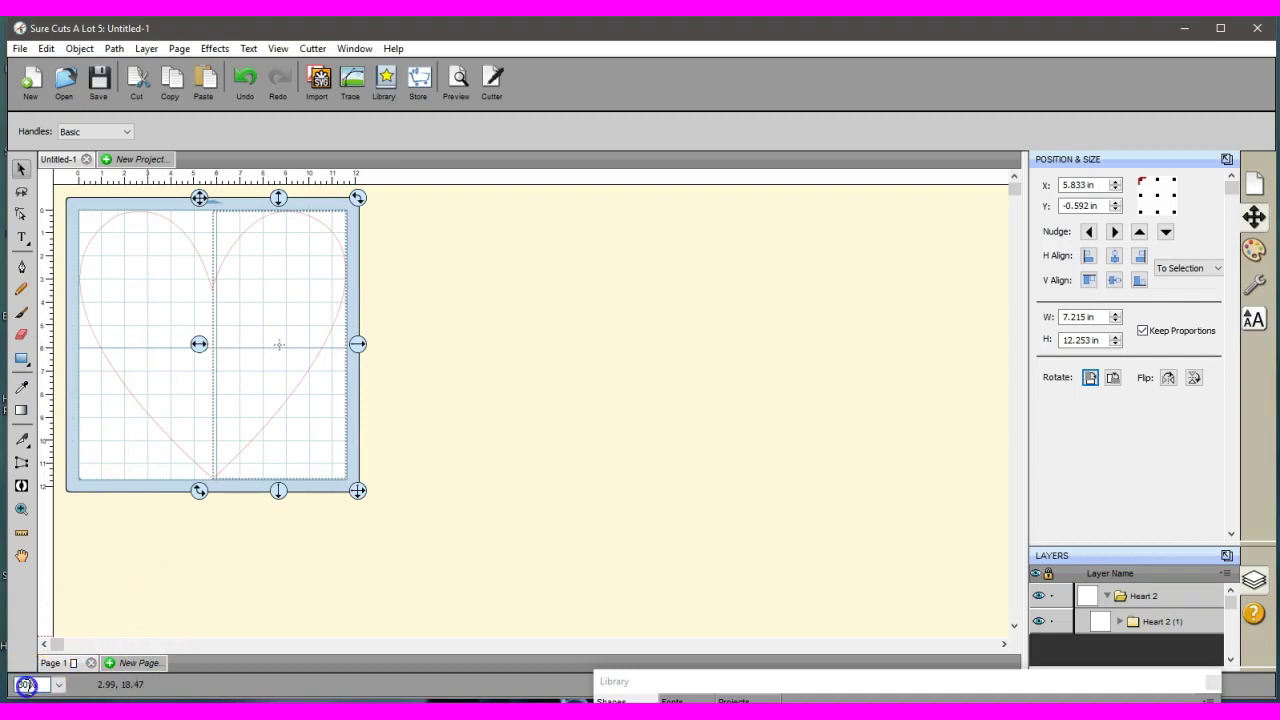
type("45%")
key("Return")
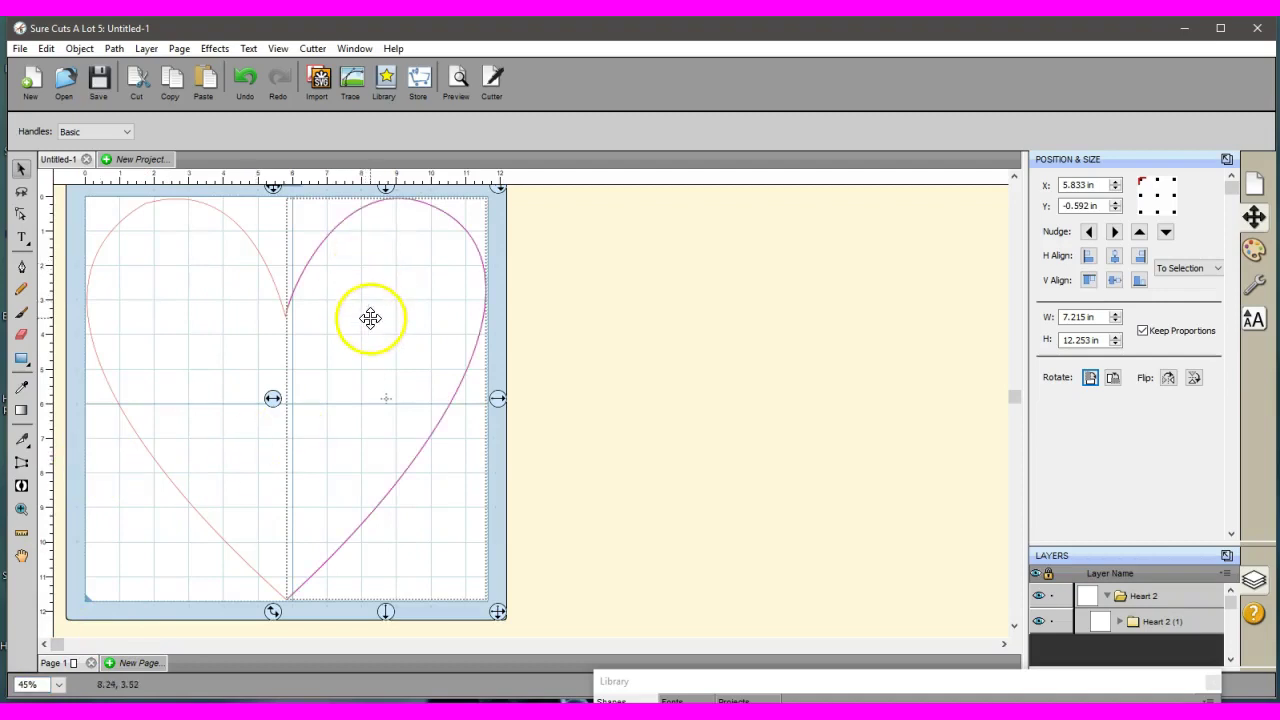
left_click_drag(274, 396, 434, 400)
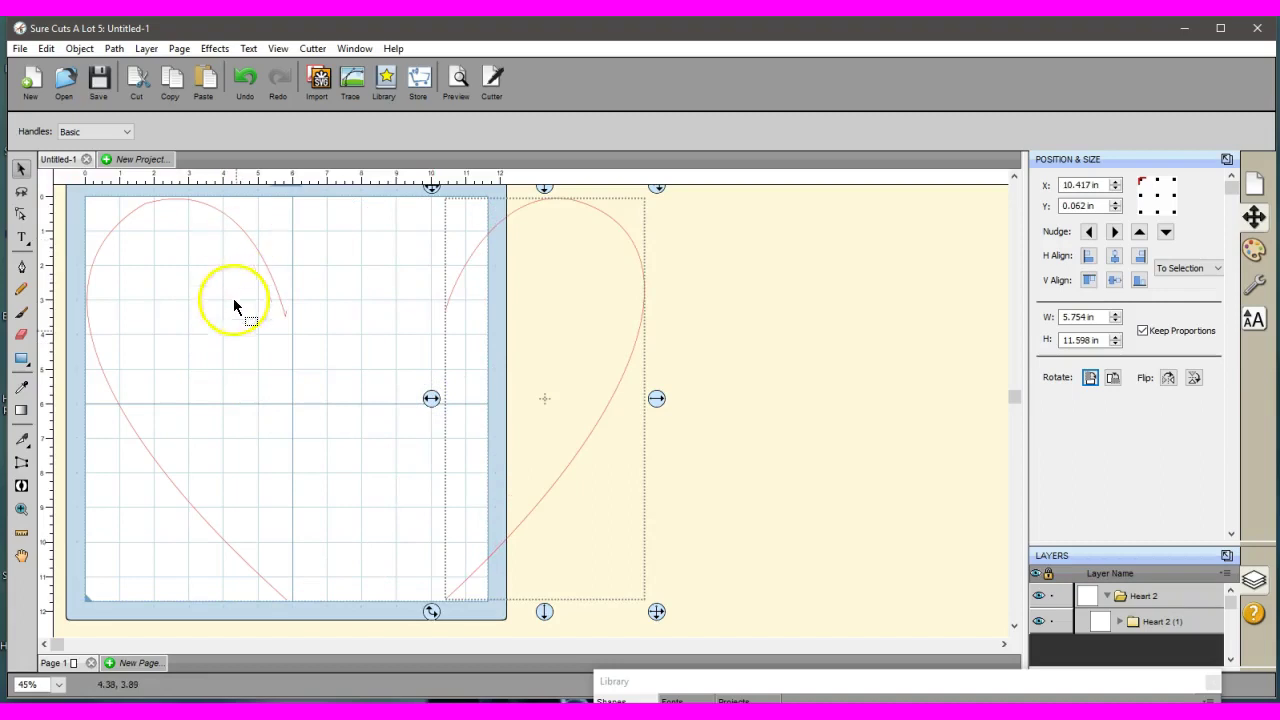
Erase the unwanted inner top part of the heart outline with the Eraser.
left_click(21, 335)
left_click_drag(297, 328, 300, 338)
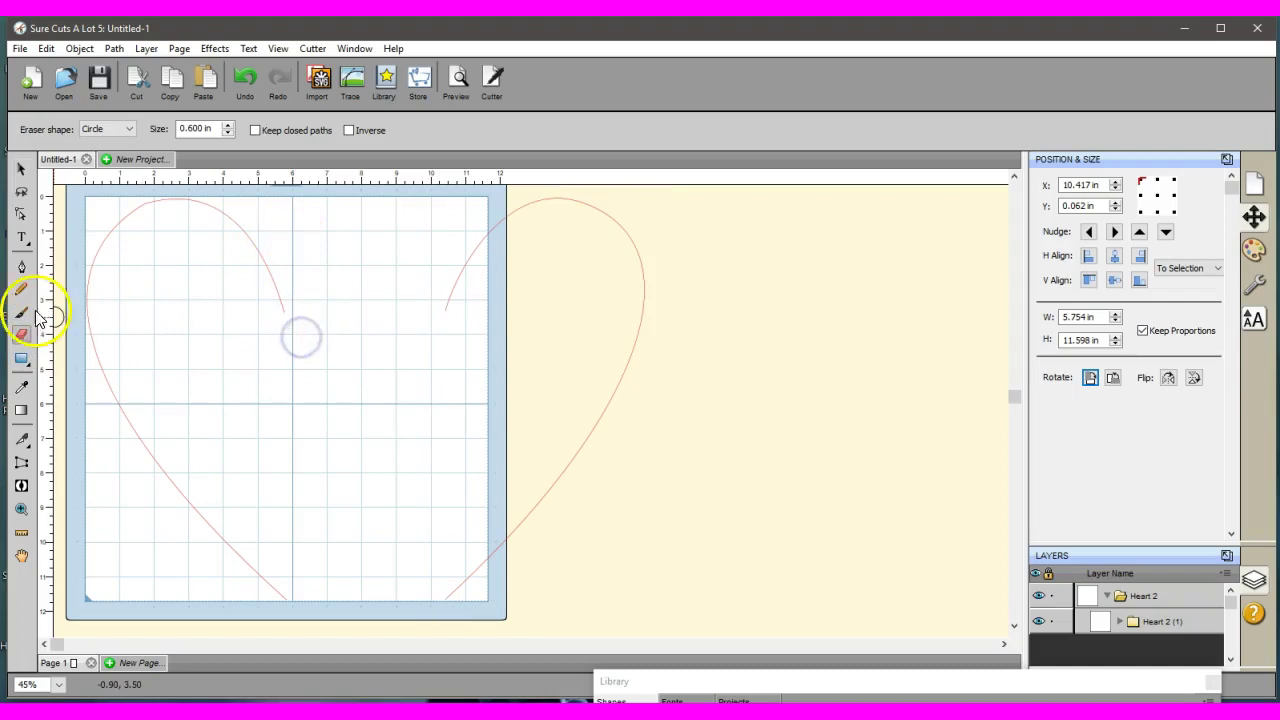
left_click(21, 168)
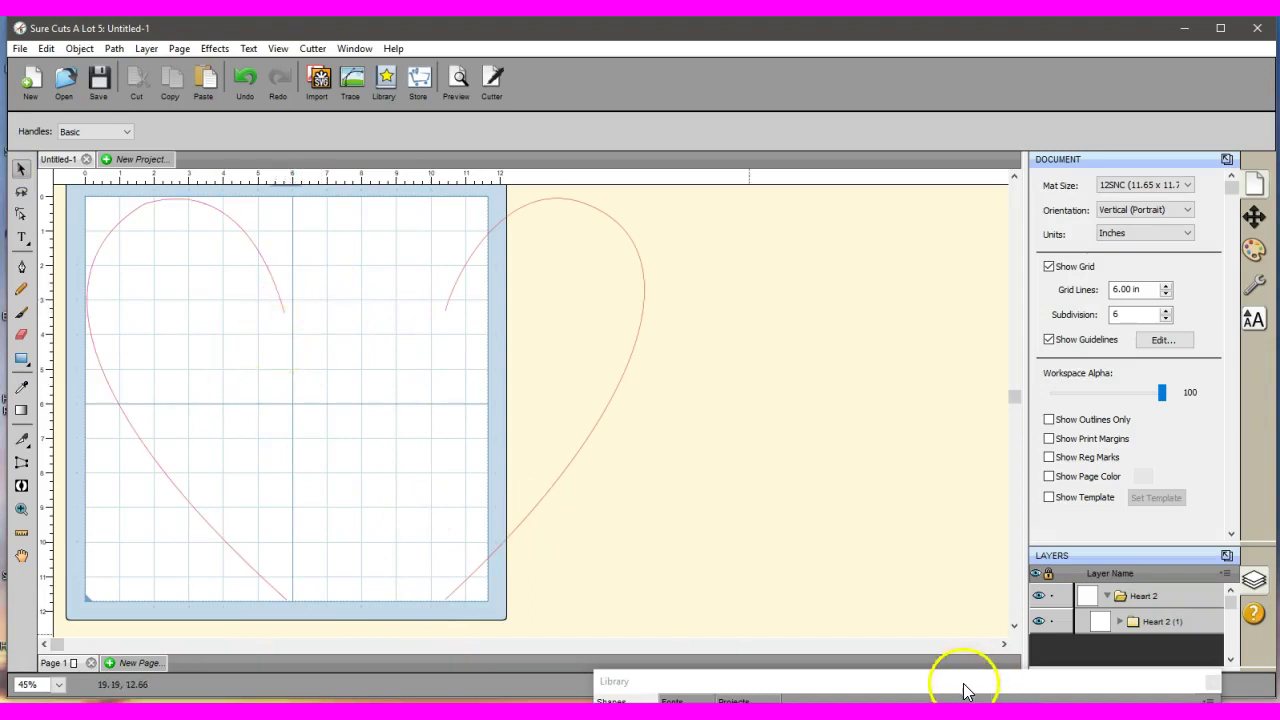
Add a Line Horizontal shape, tilt it diagonally at the right half's top notch, and open Duplicate.
left_click_drag(966, 686, 997, 280)
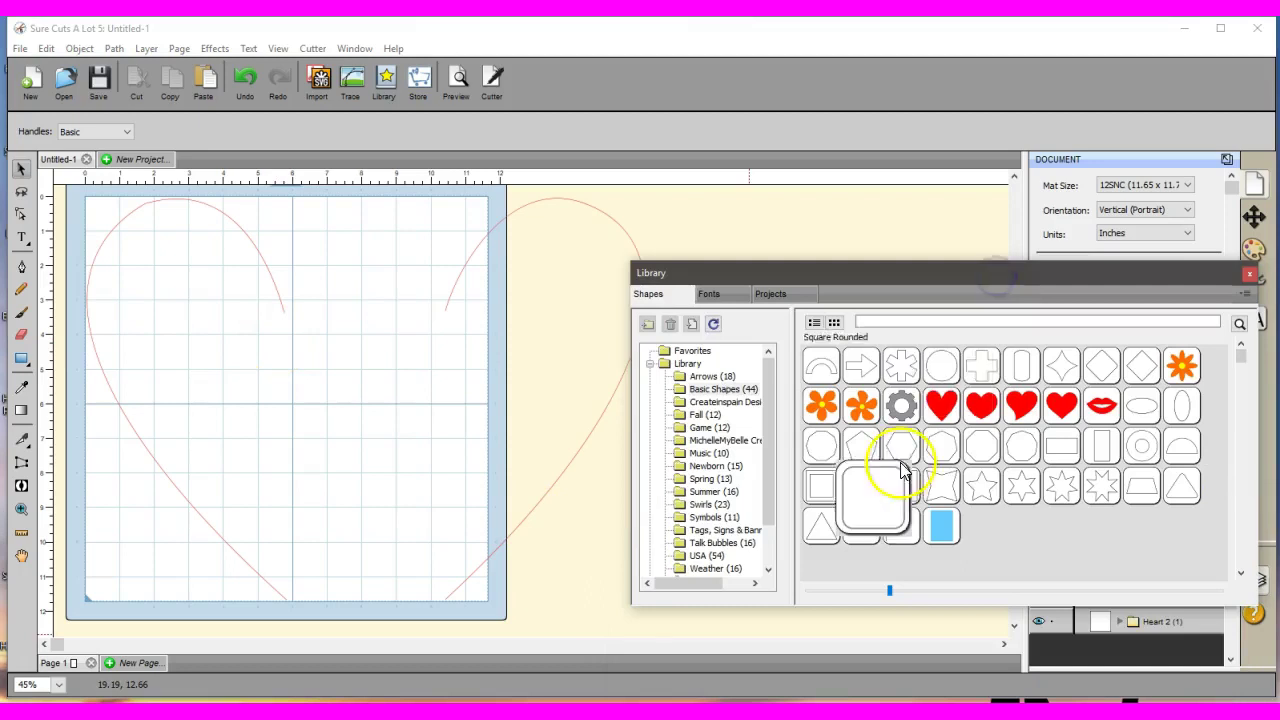
double_click(862, 523)
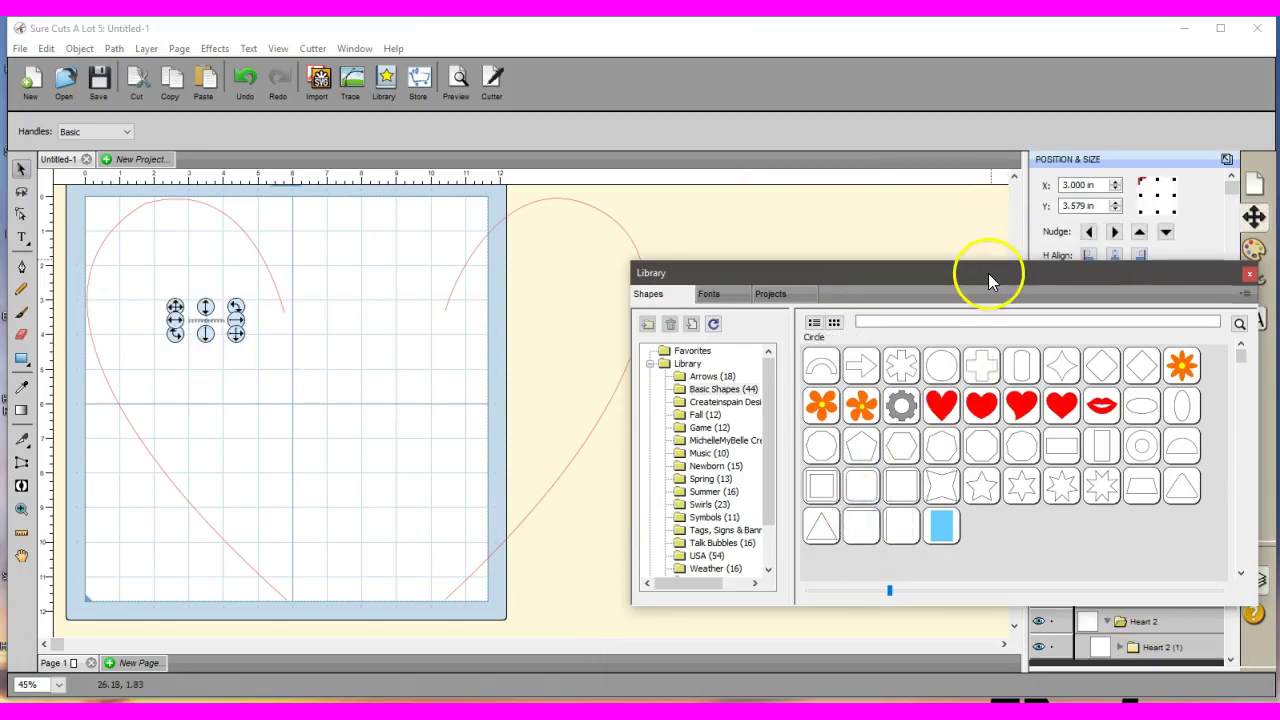
left_click_drag(968, 273, 960, 676)
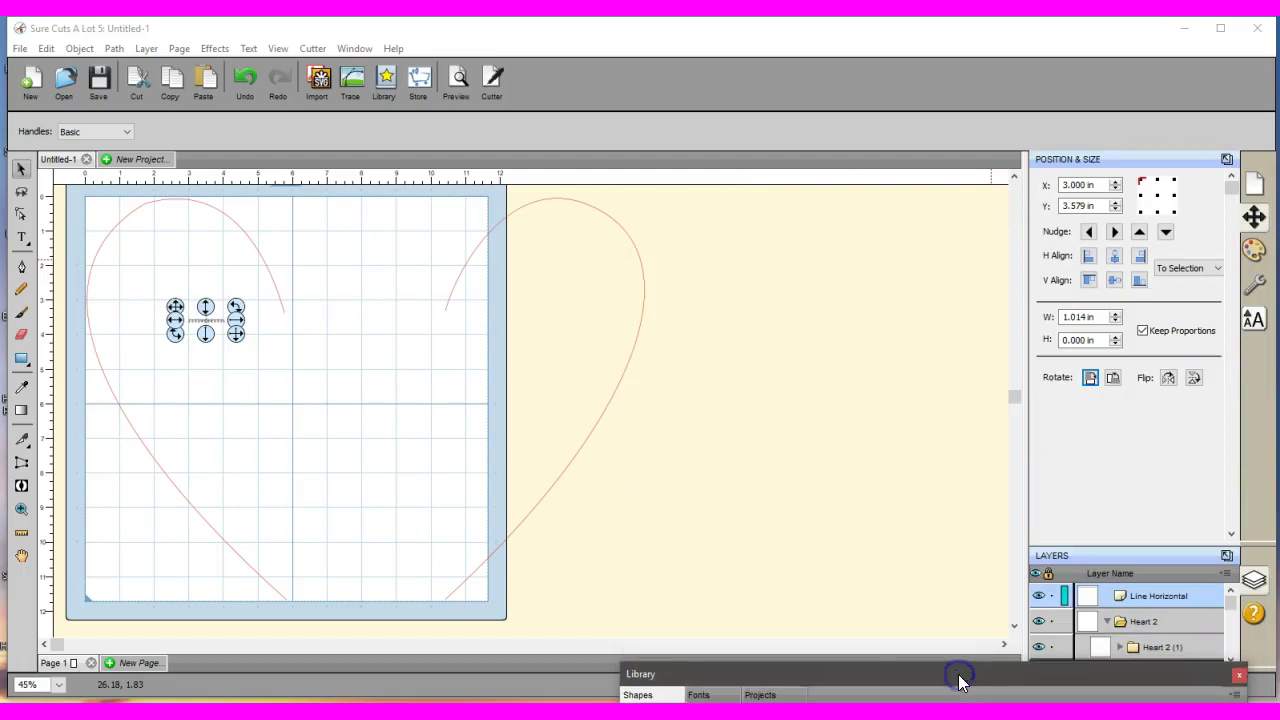
left_click(235, 302)
left_click_drag(235, 300, 461, 340)
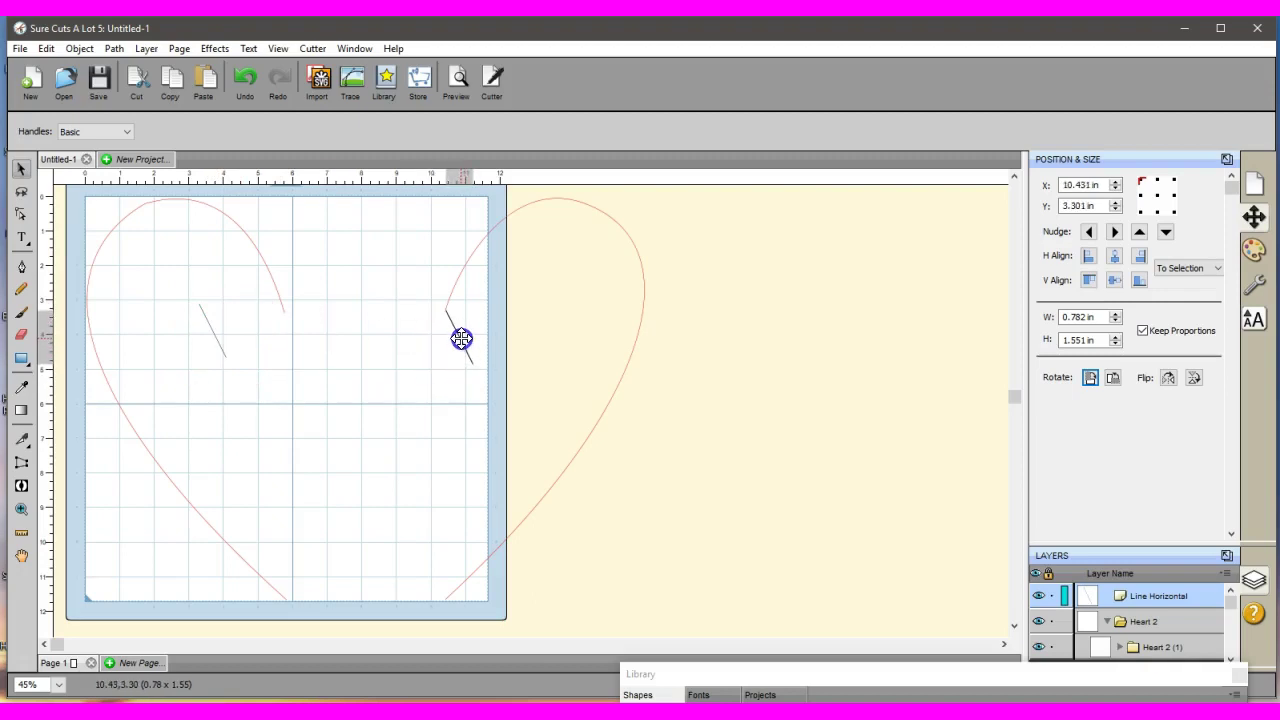
left_click_drag(461, 340, 461, 340)
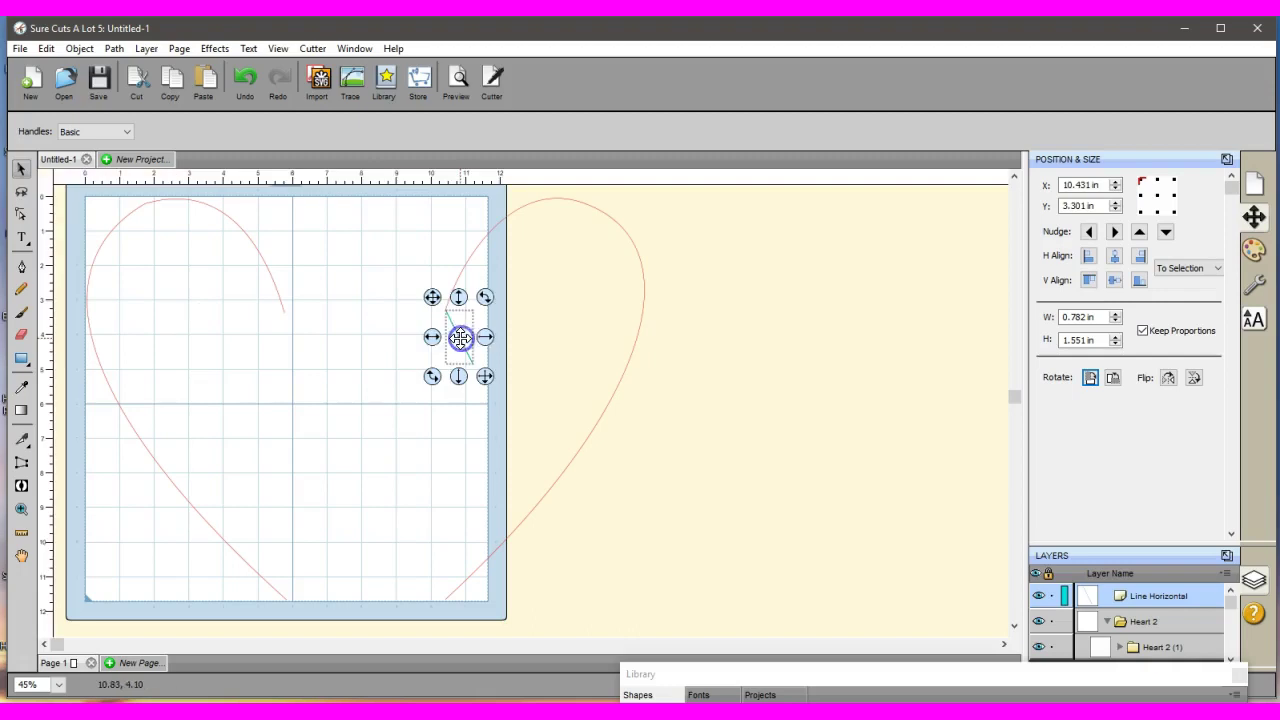
left_click(79, 48)
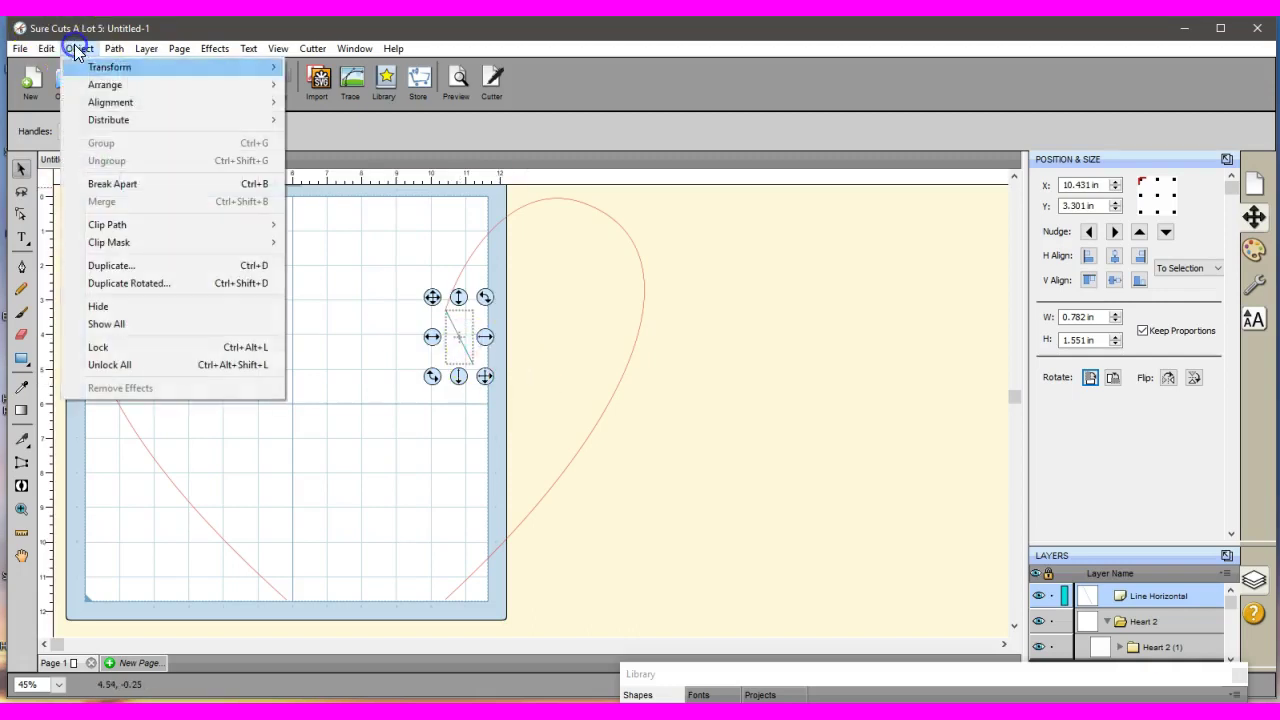
left_click(106, 270)
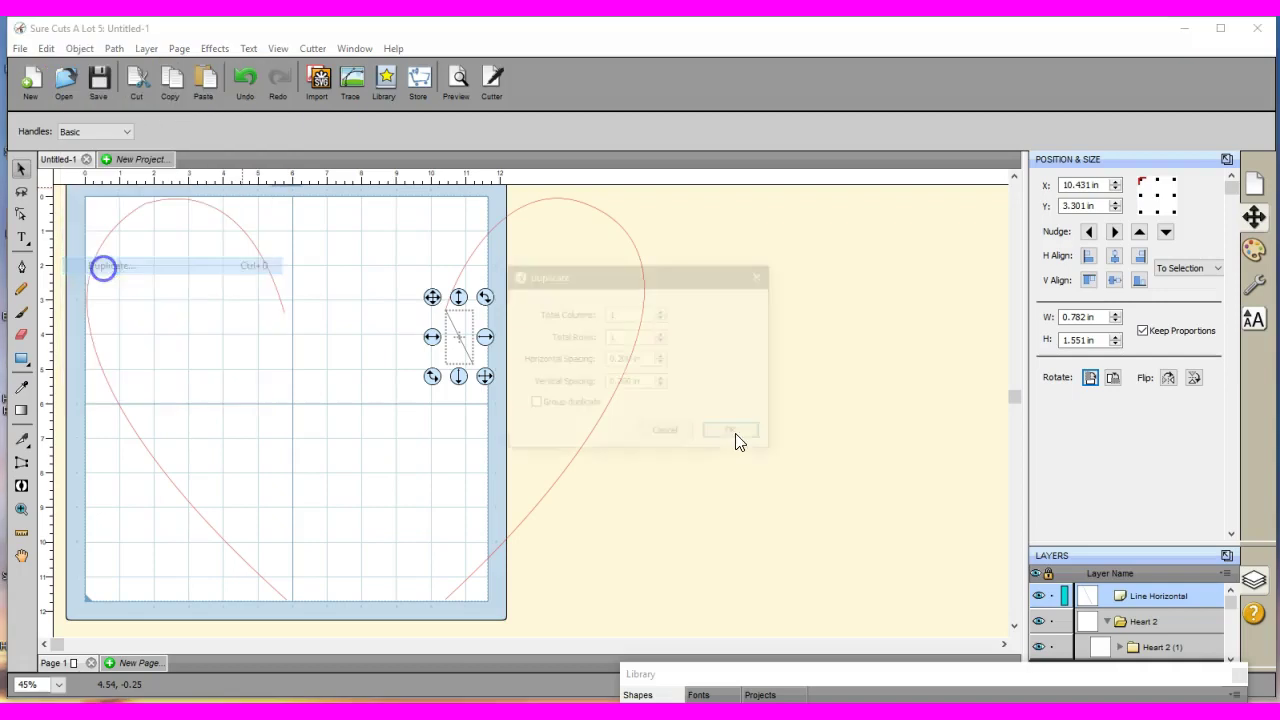
Make 5 rows of line copies, then flip the second horizontally and lower it.
left_click(662, 333)
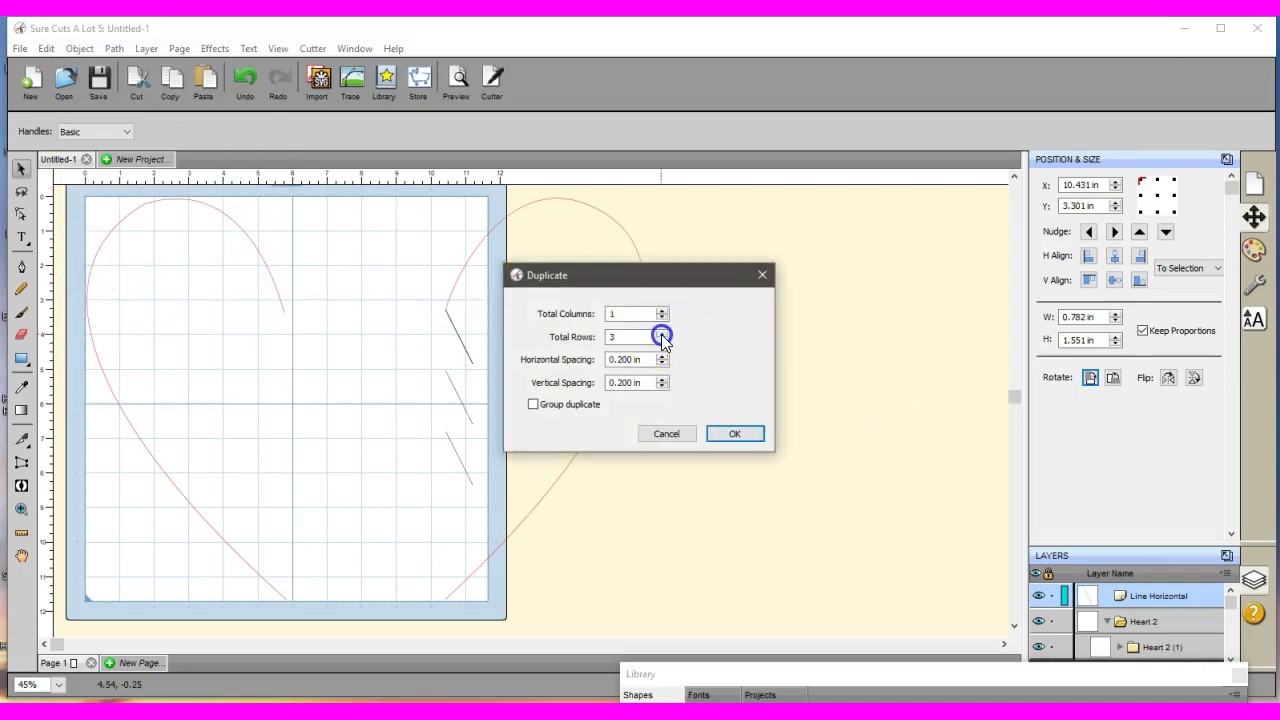
left_click(731, 432)
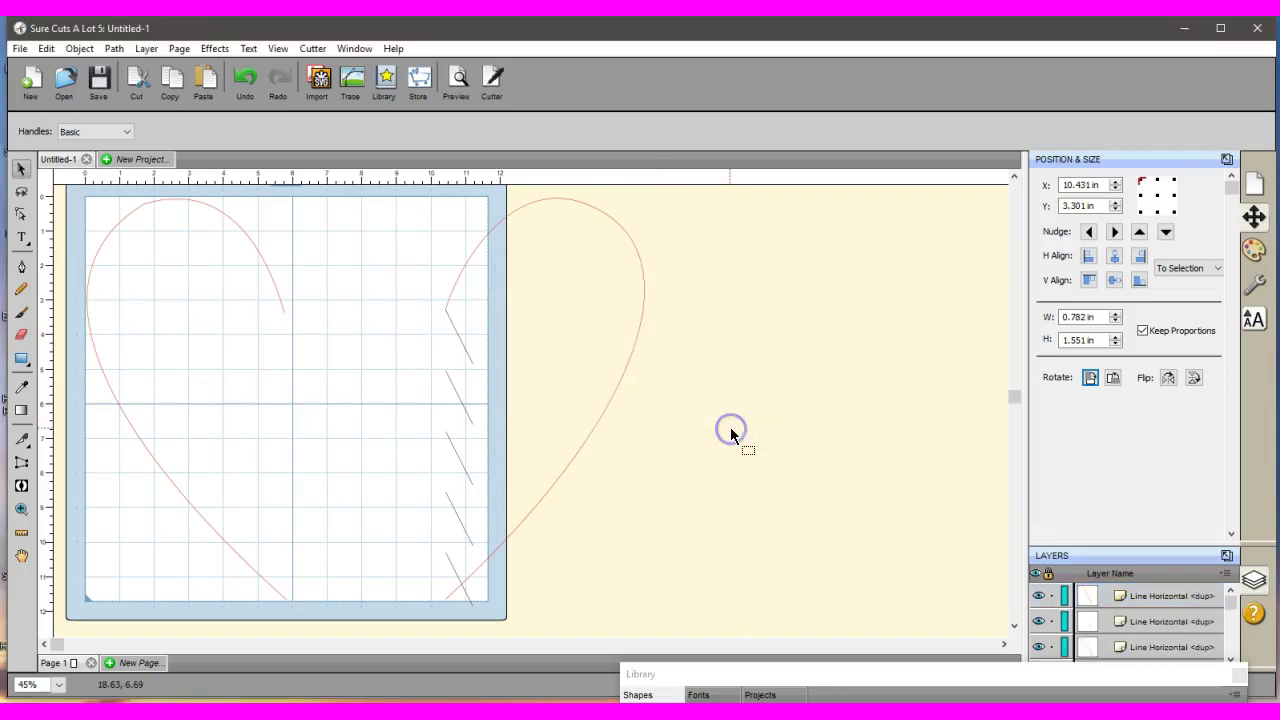
left_click(458, 396)
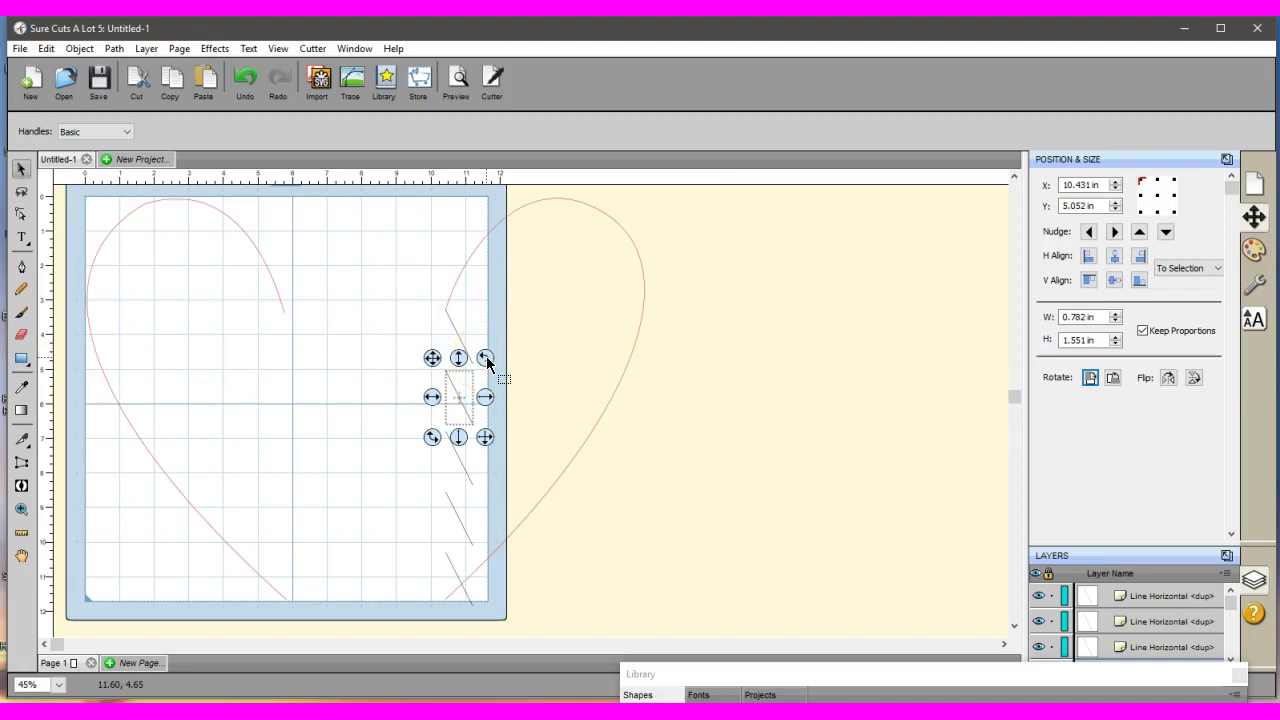
left_click(1168, 377)
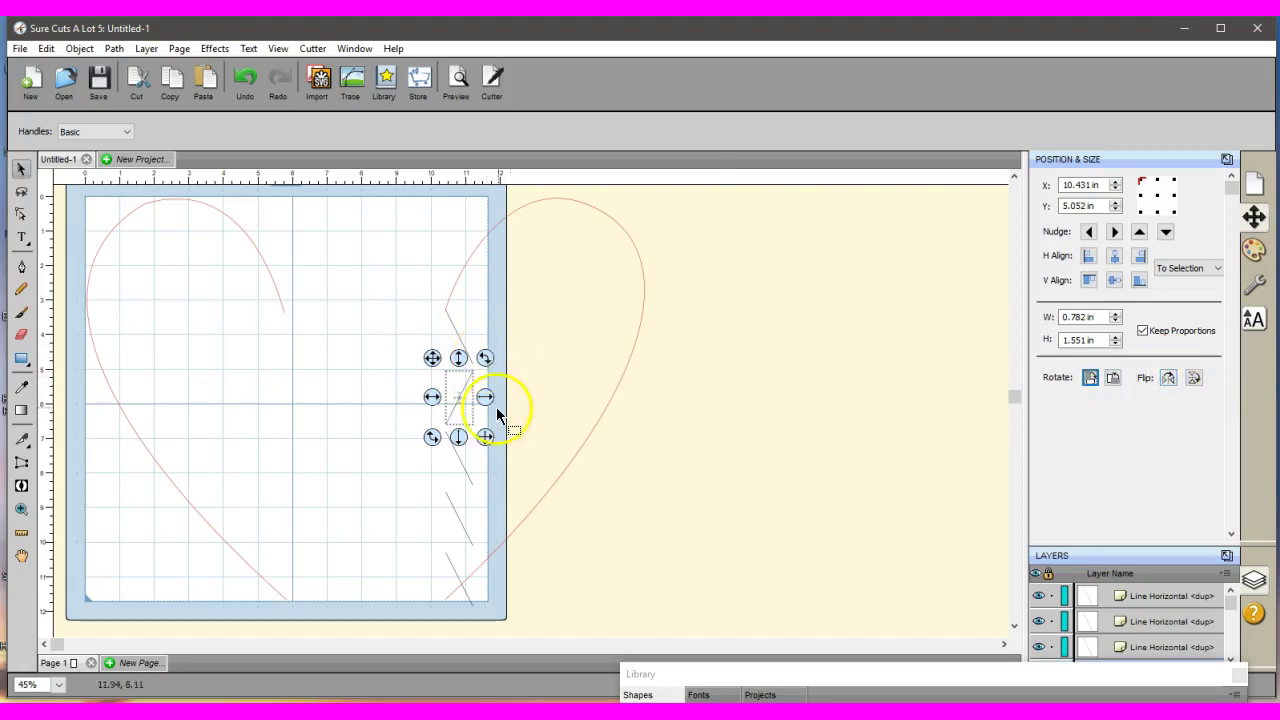
left_click(469, 386)
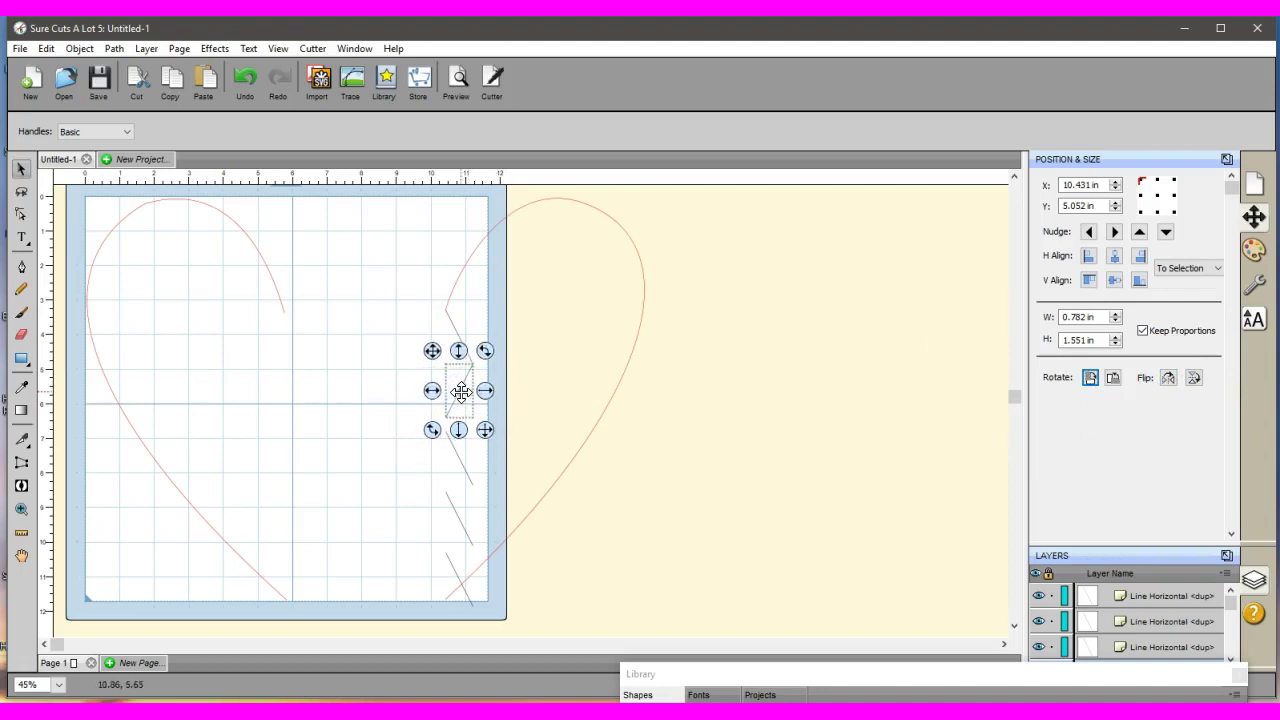
left_click_drag(461, 391, 461, 468)
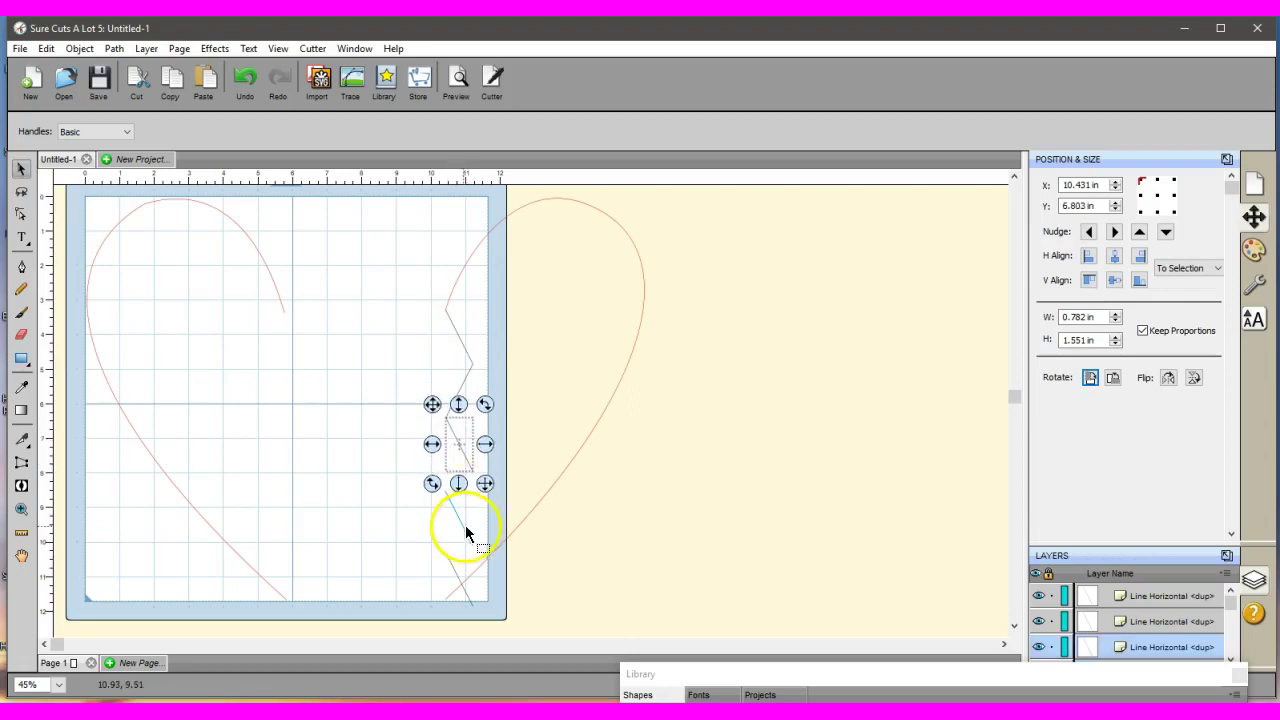
Flip and nudge the lower line copies upward to complete the zigzag.
left_click_drag(461, 521, 460, 520)
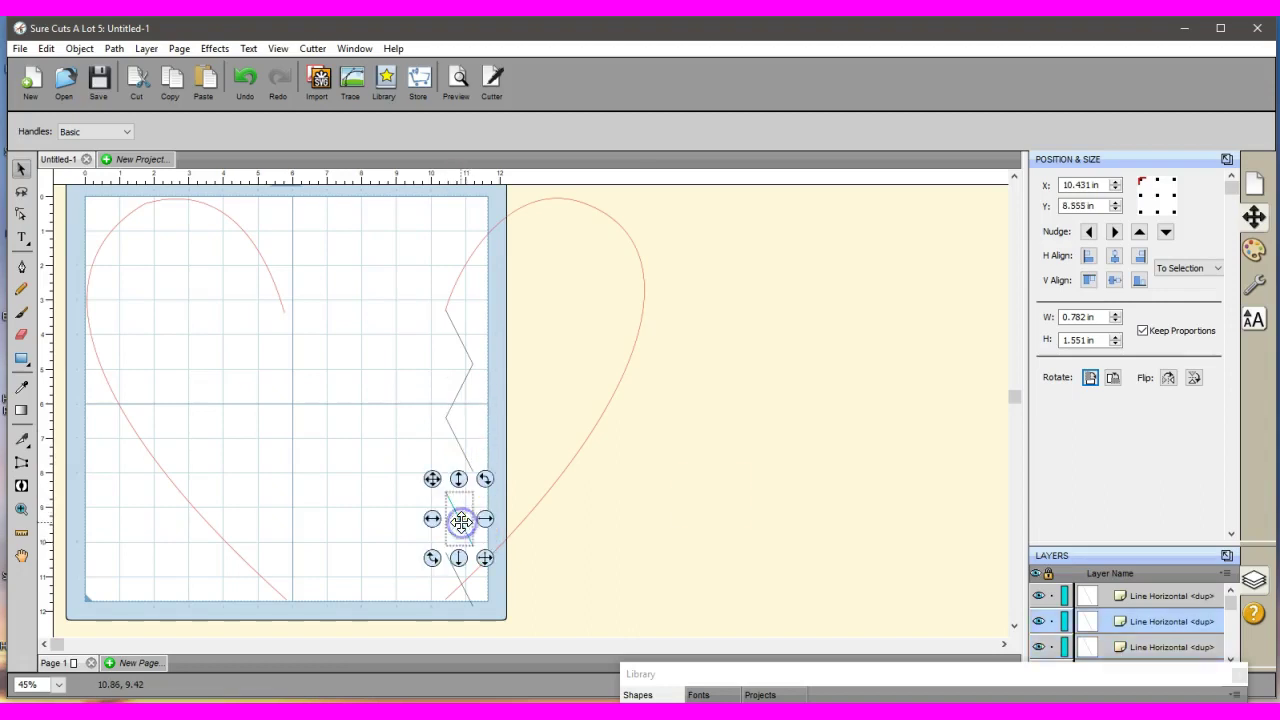
left_click(1166, 376)
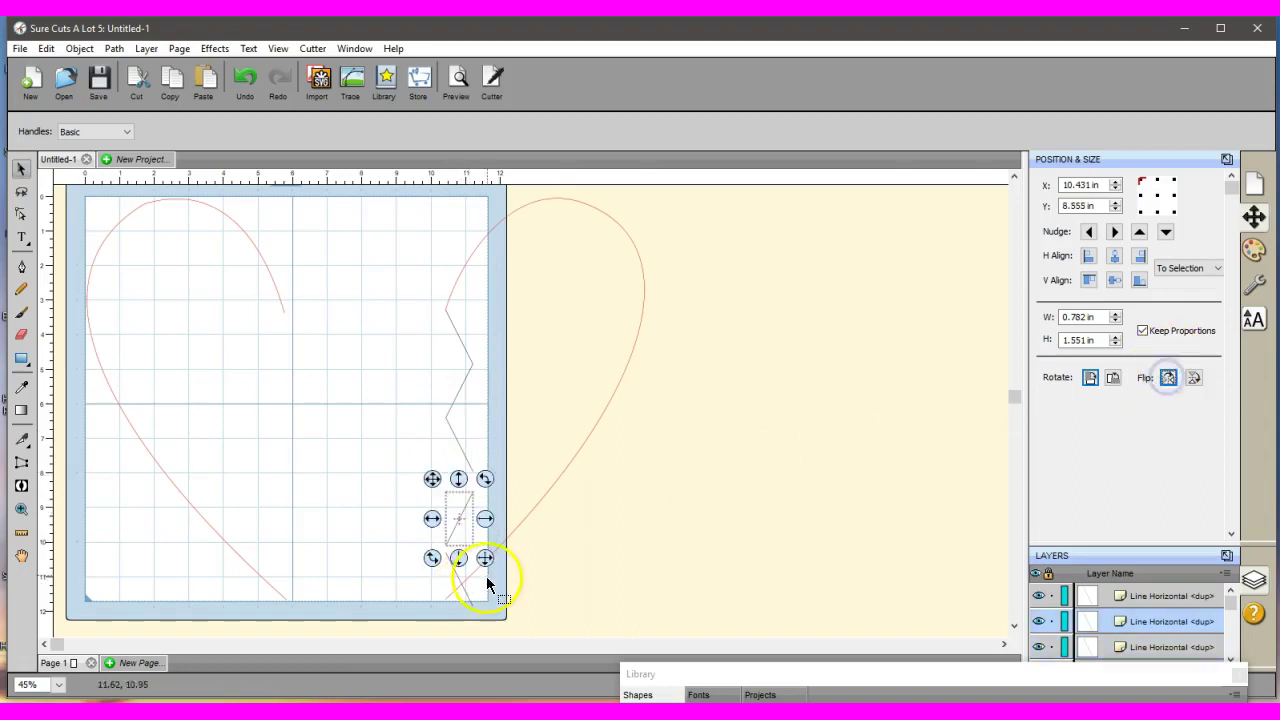
left_click(460, 523)
key("Up")
key("Up")
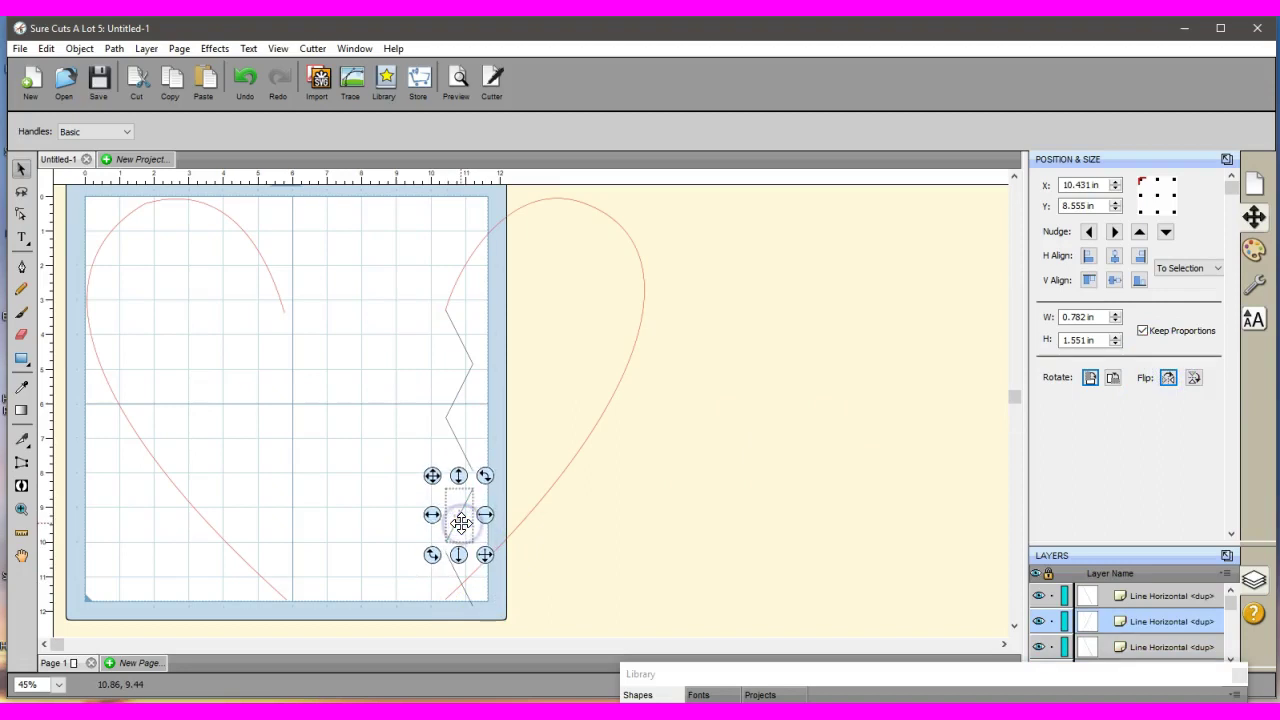
key("Up")
key("Up")
key("Up")
key("Up")
key("Up")
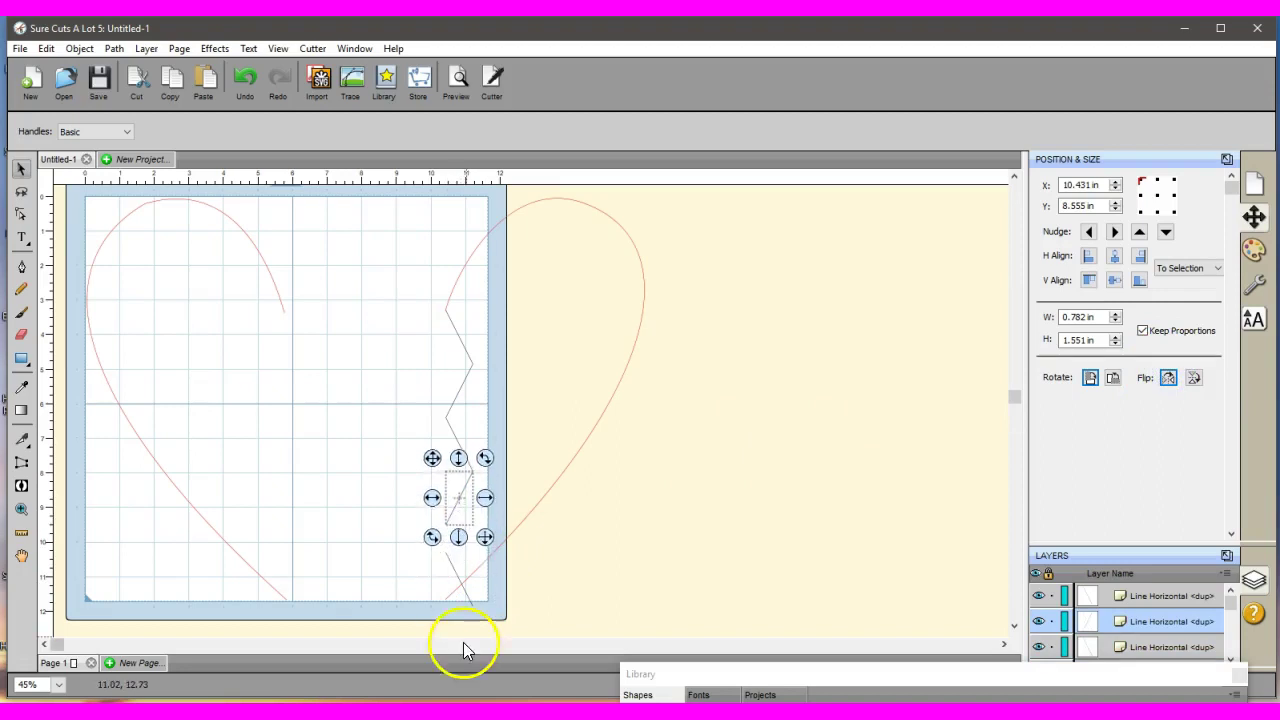
left_click(457, 573)
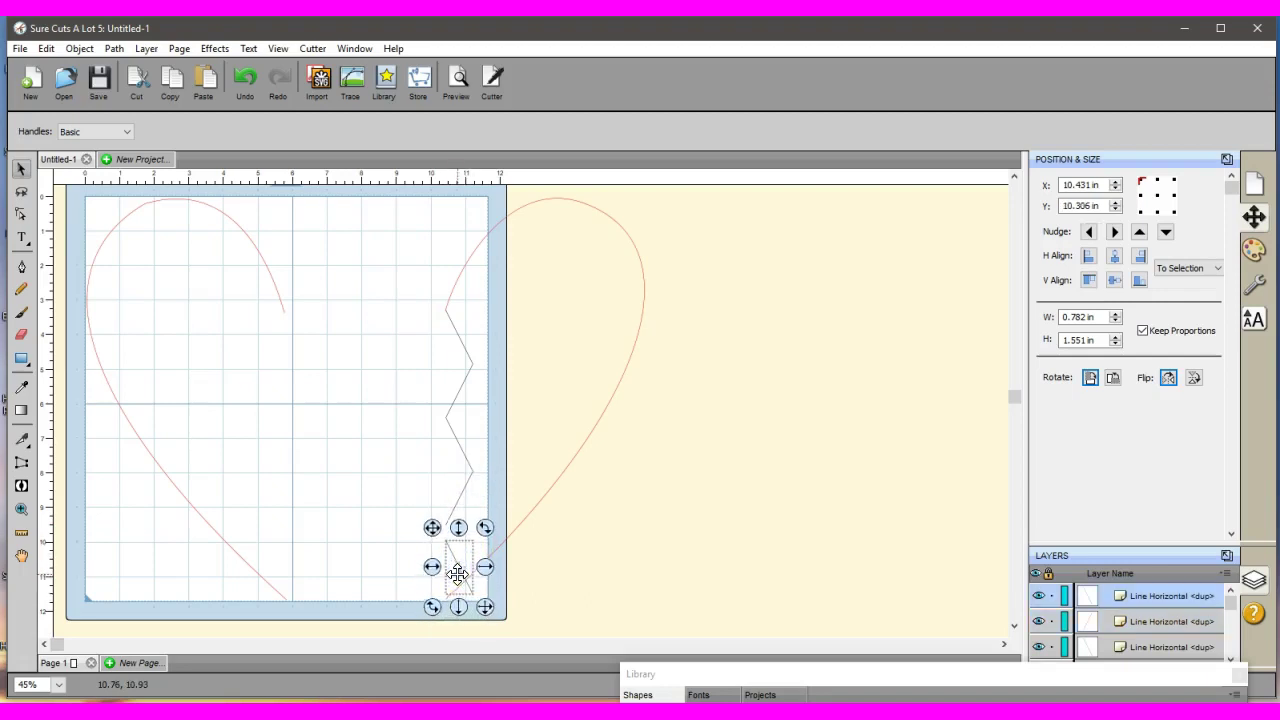
key("Up")
key("Up")
key("Up")
key("Up")
key("Up")
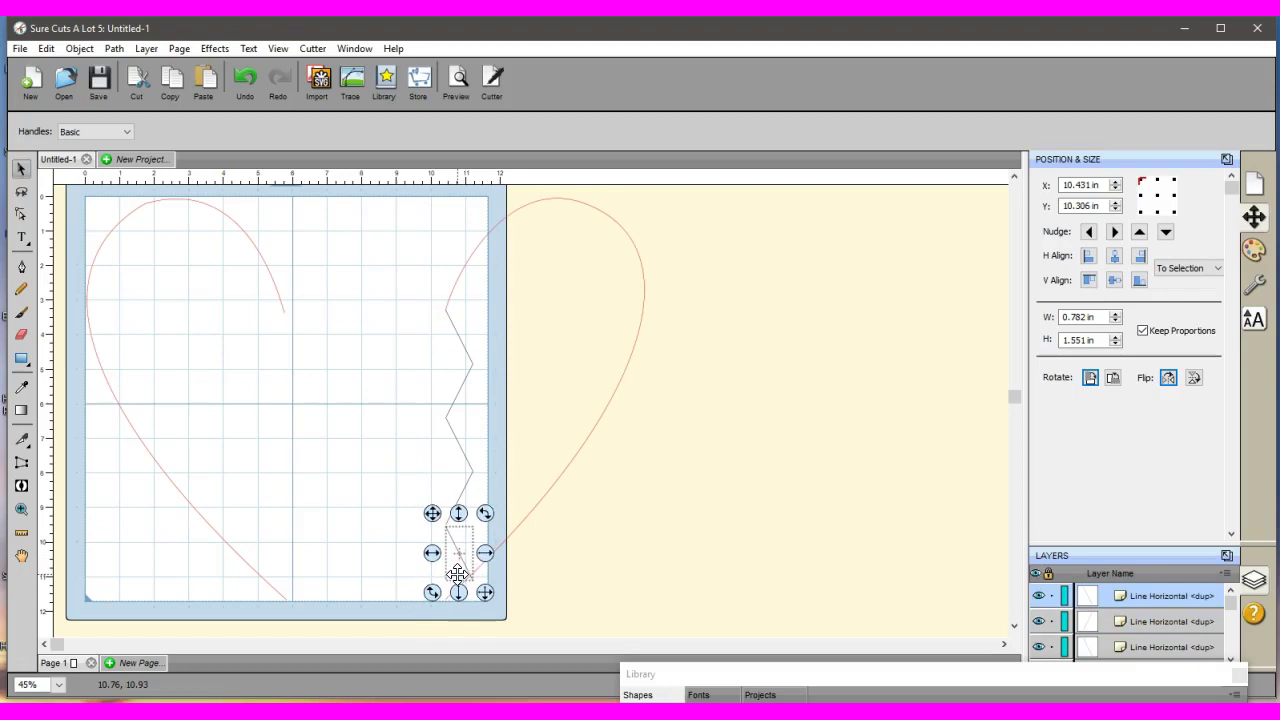
key("Up")
key("Up")
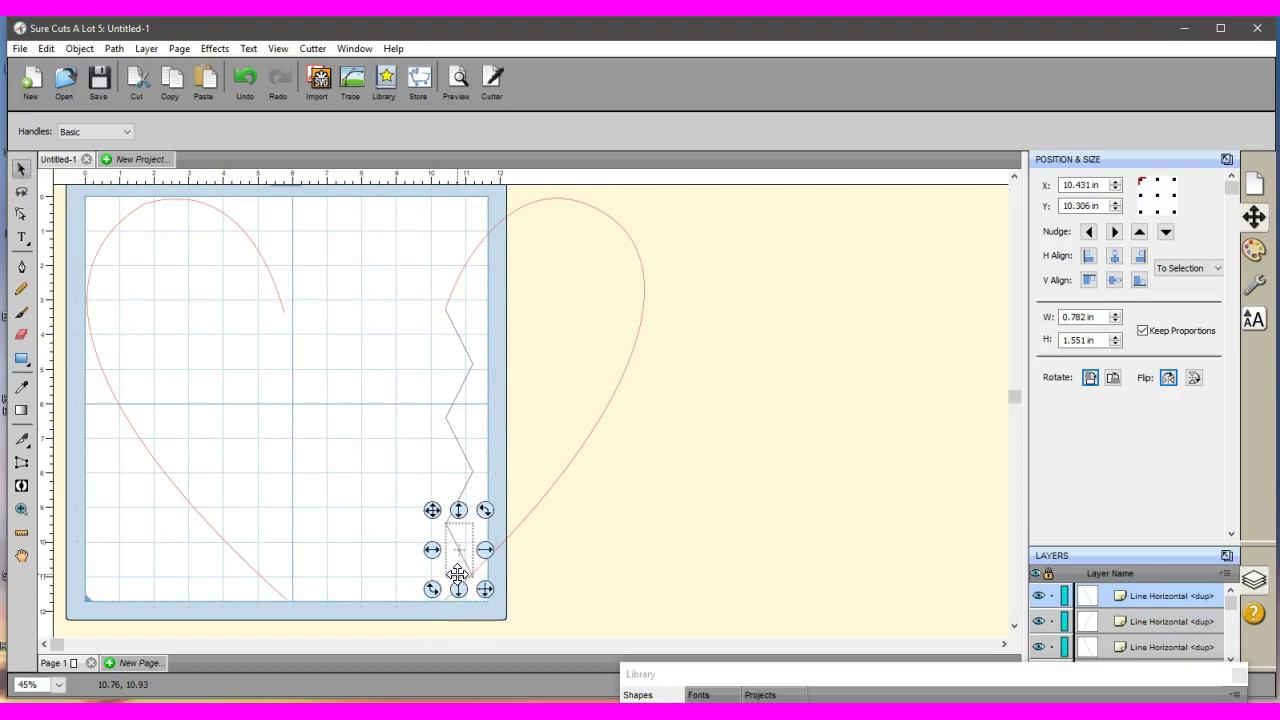
left_click(341, 300)
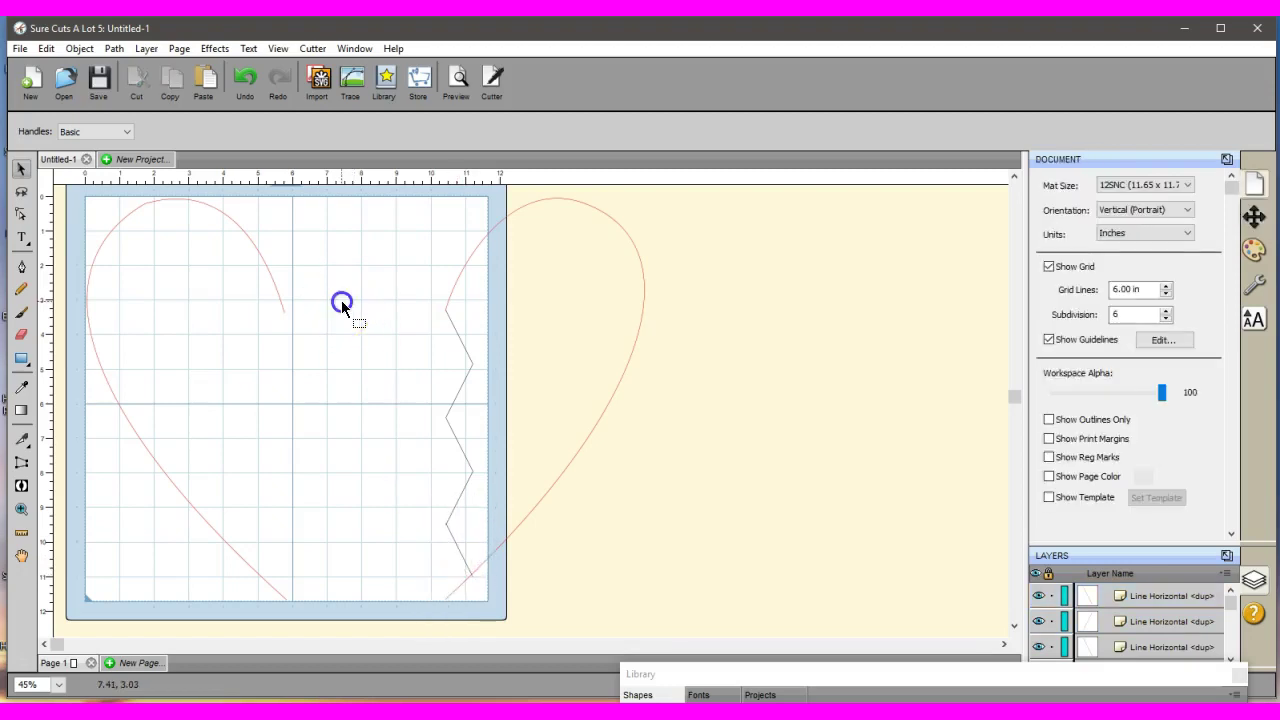
Marquee-select all zigzag line pieces, 7.757 in tall, and bring up the Path menu.
left_click(461, 552)
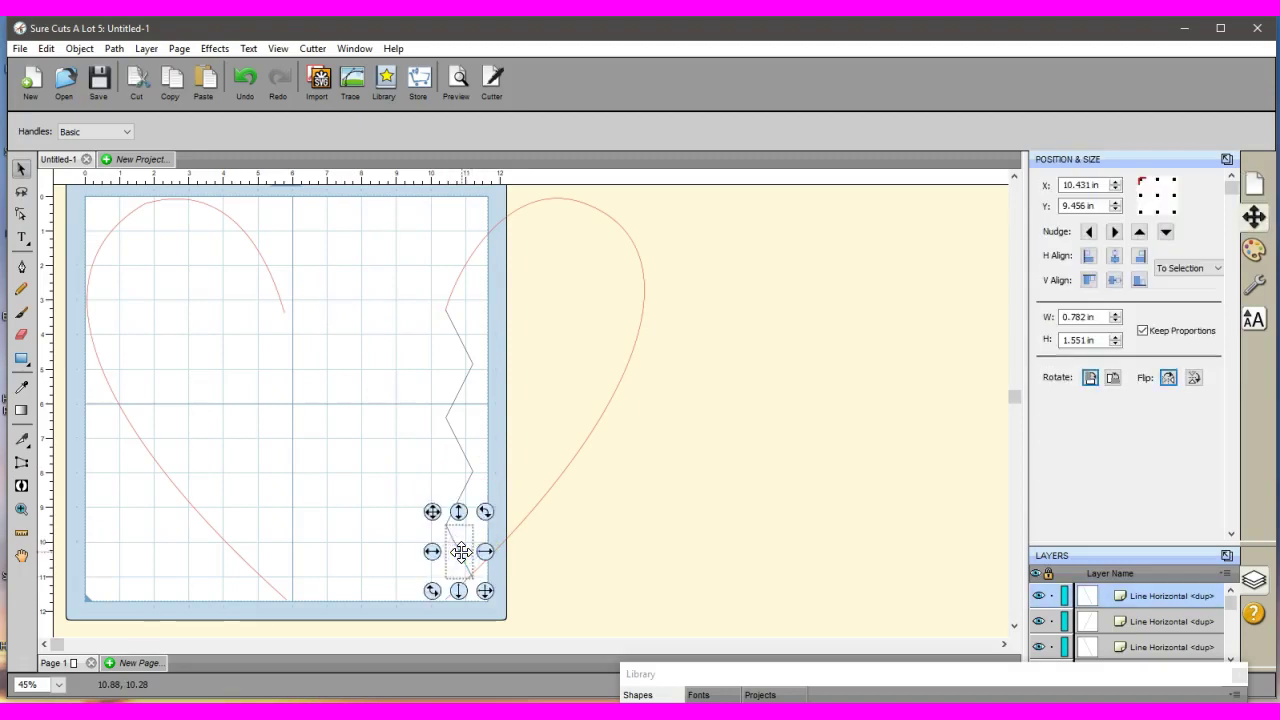
left_click(317, 494)
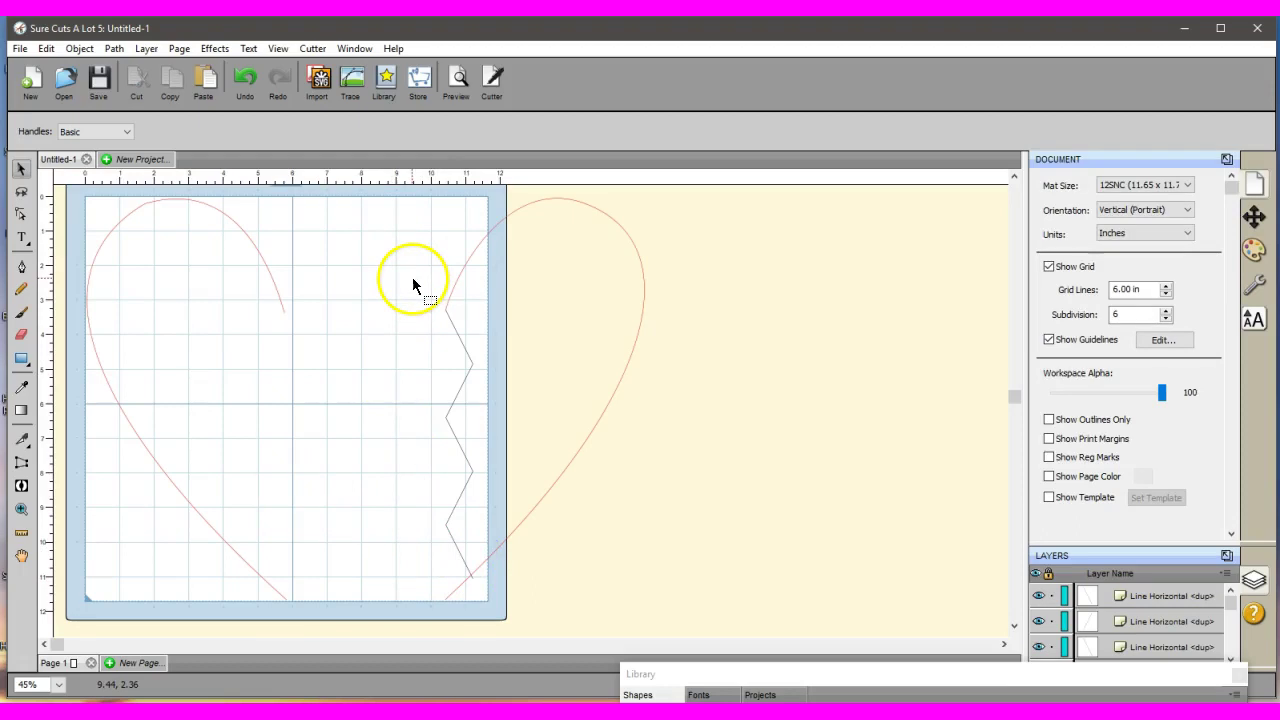
left_click_drag(412, 277, 504, 643)
key("ctrl+r")
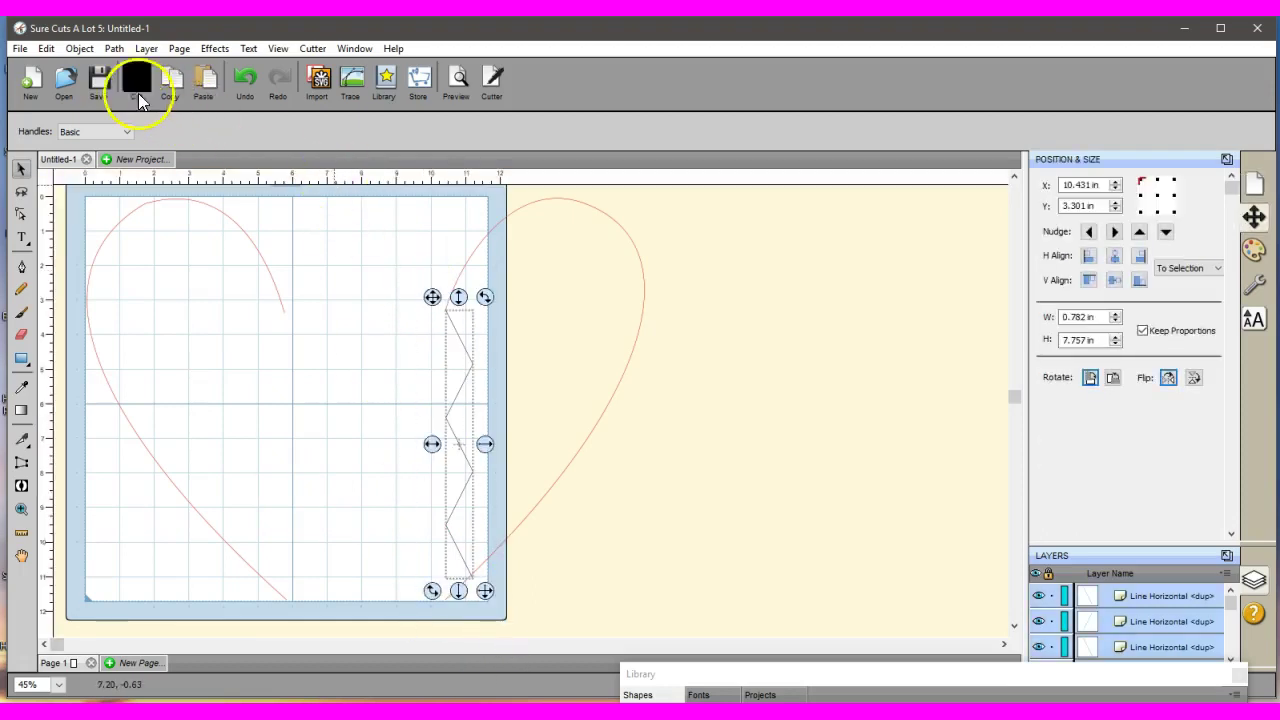
left_click(115, 52)
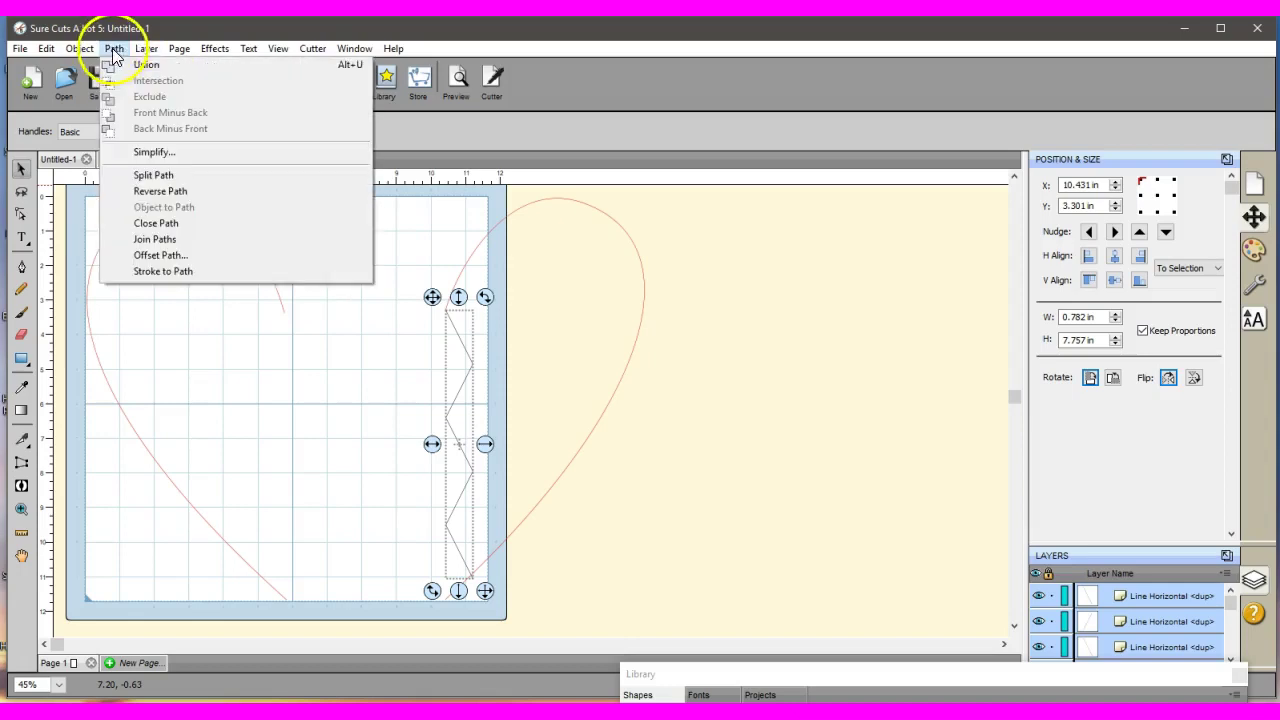
Union the zigzag pieces, straighten the path, and stretch it to 8.375 in tall.
left_click(143, 66)
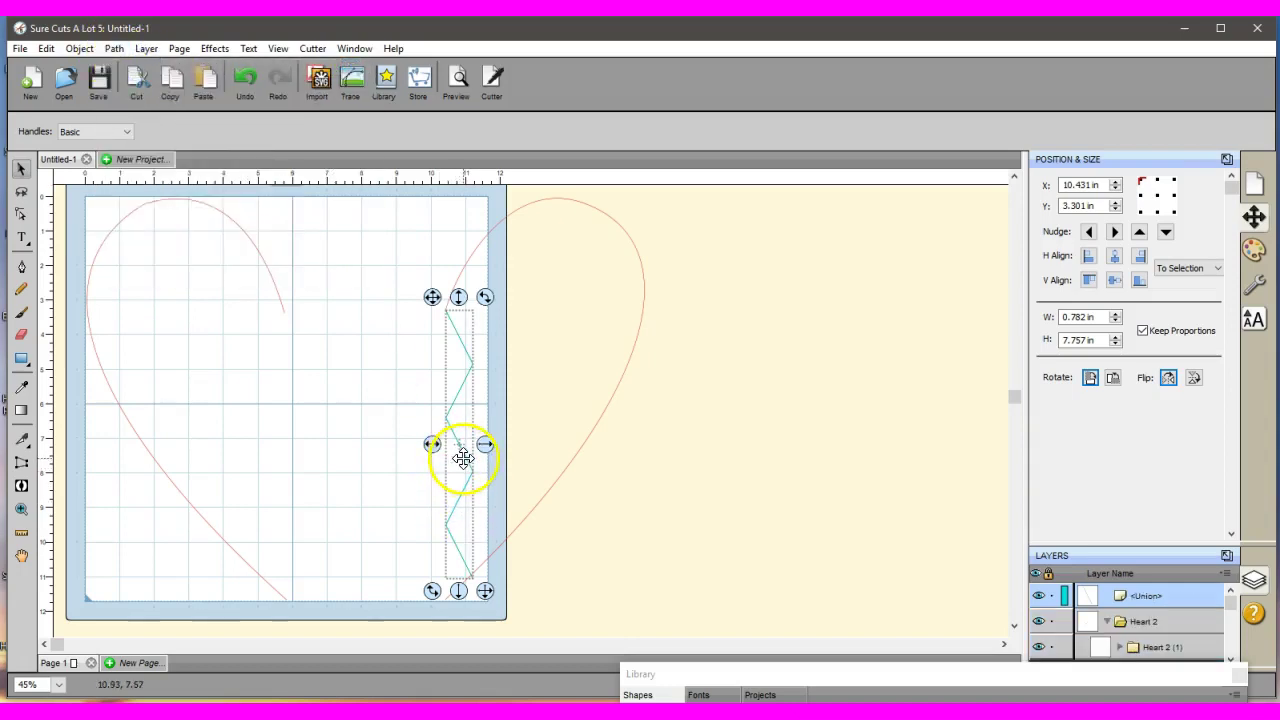
left_click_drag(463, 458, 463, 458)
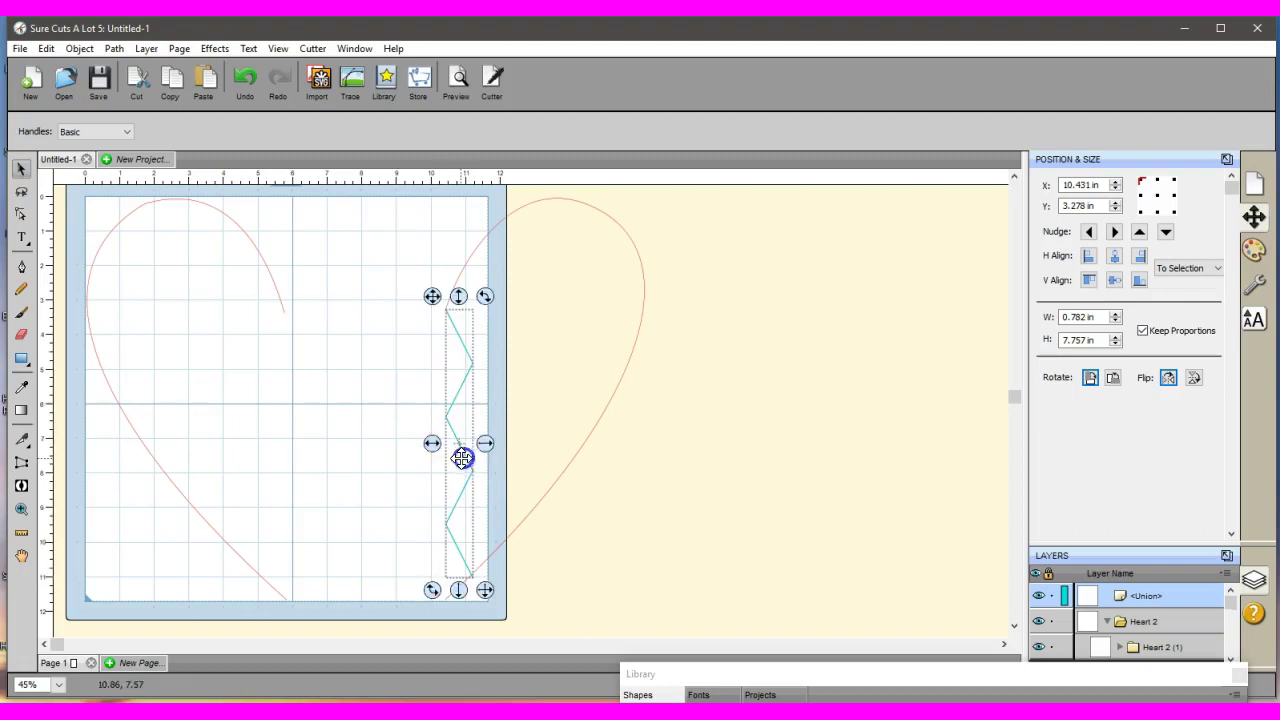
left_click_drag(486, 298, 488, 322)
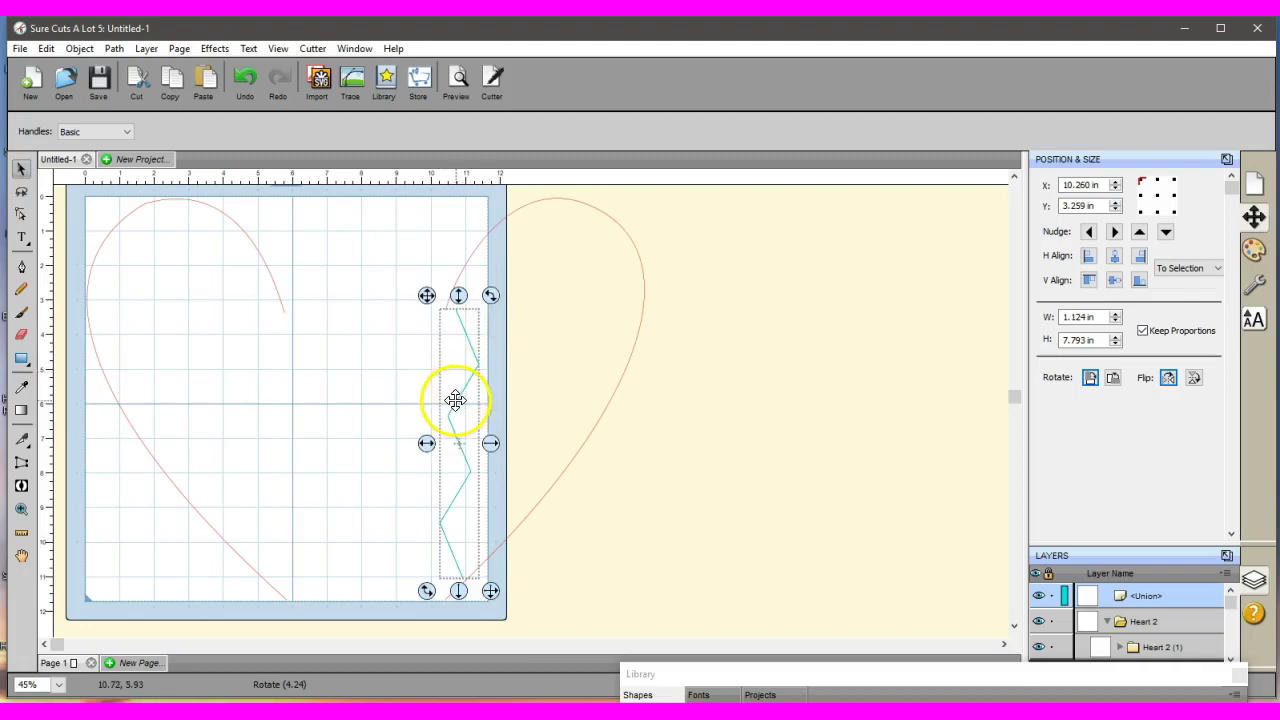
left_click_drag(457, 400, 448, 404)
left_click(479, 291)
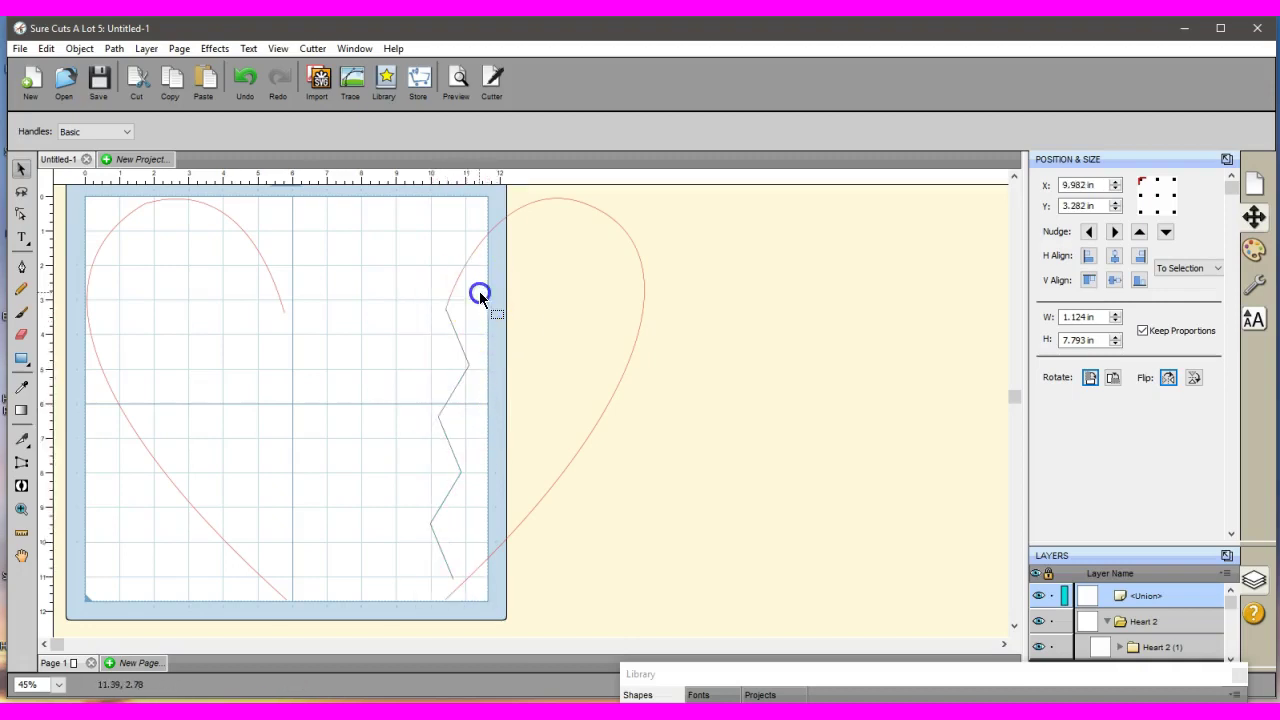
left_click_drag(479, 291, 480, 294)
left_click_drag(454, 412, 449, 411)
left_click_drag(445, 593, 447, 613)
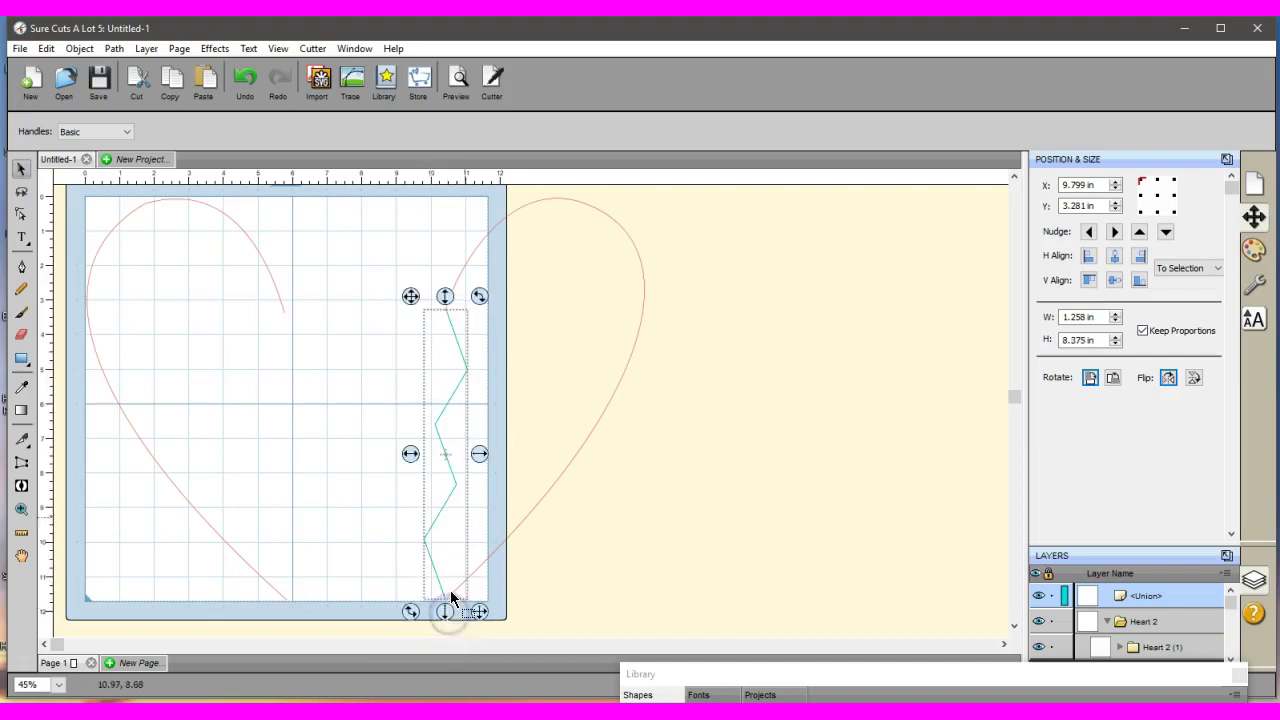
left_click(396, 309)
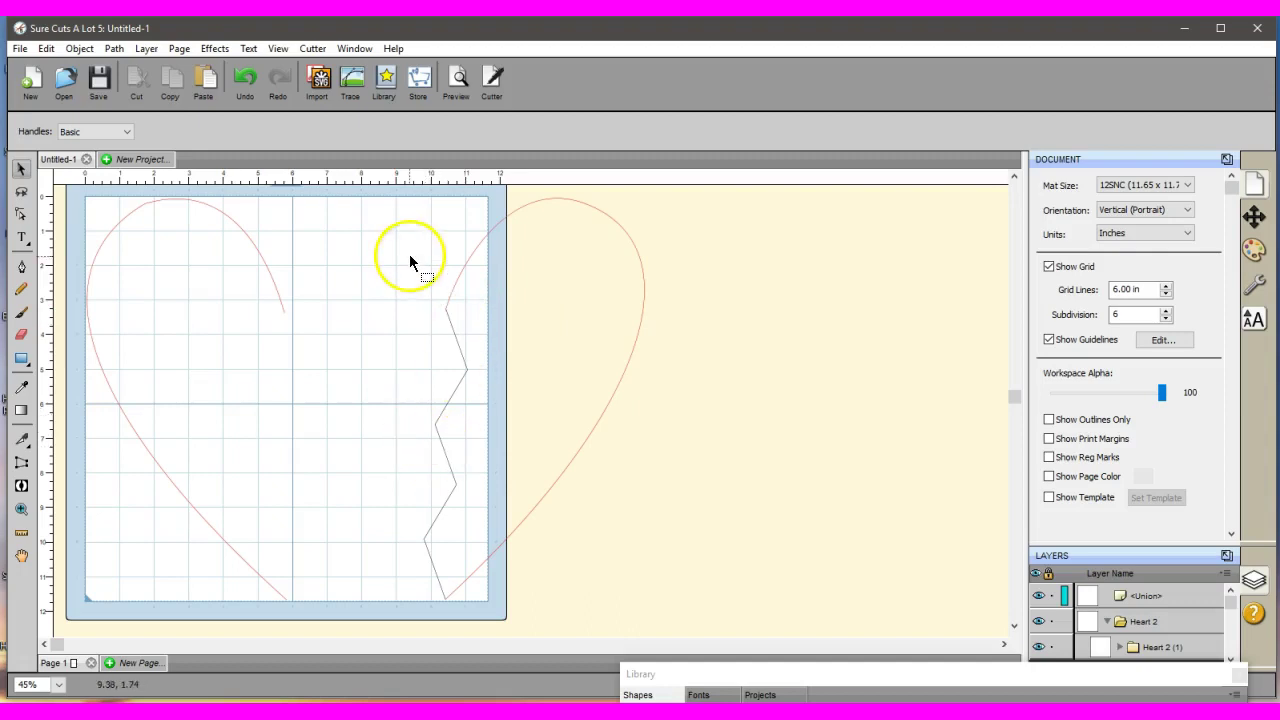
Duplicate the zigzag path with Total Columns set to 2.
left_click(439, 432)
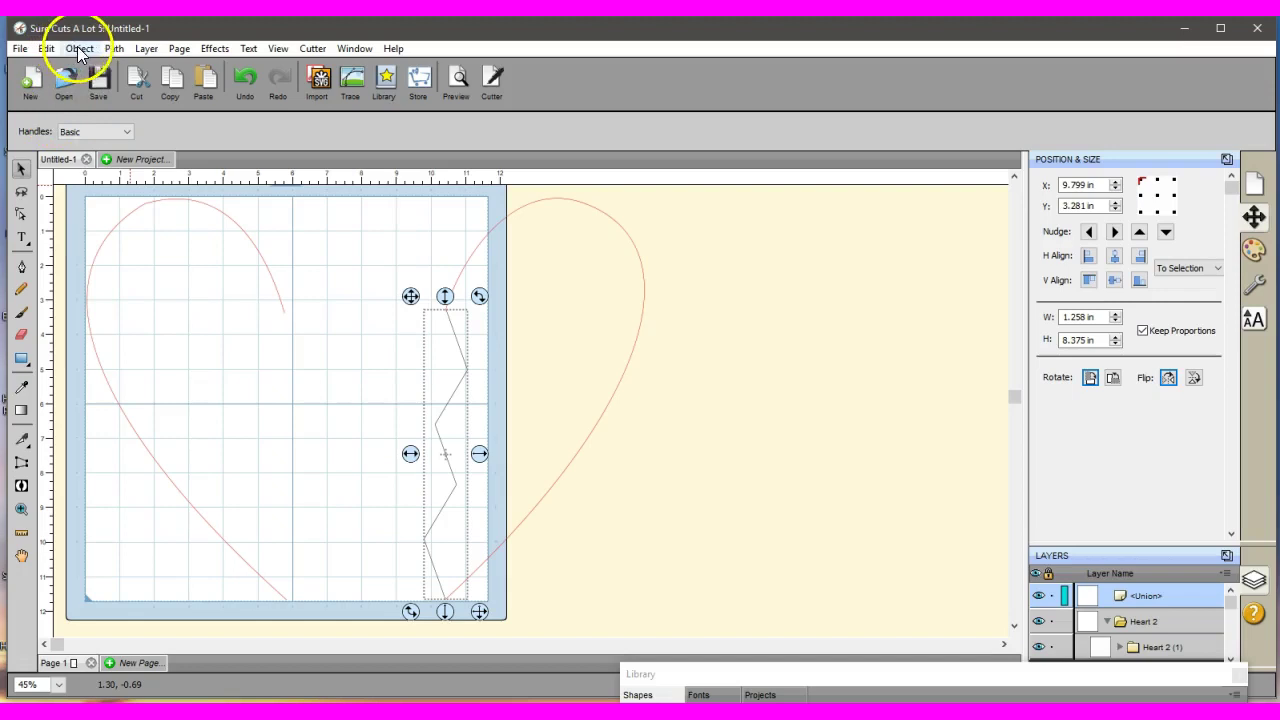
key("ctrl+d")
key("ctrl+d")
left_click(79, 52)
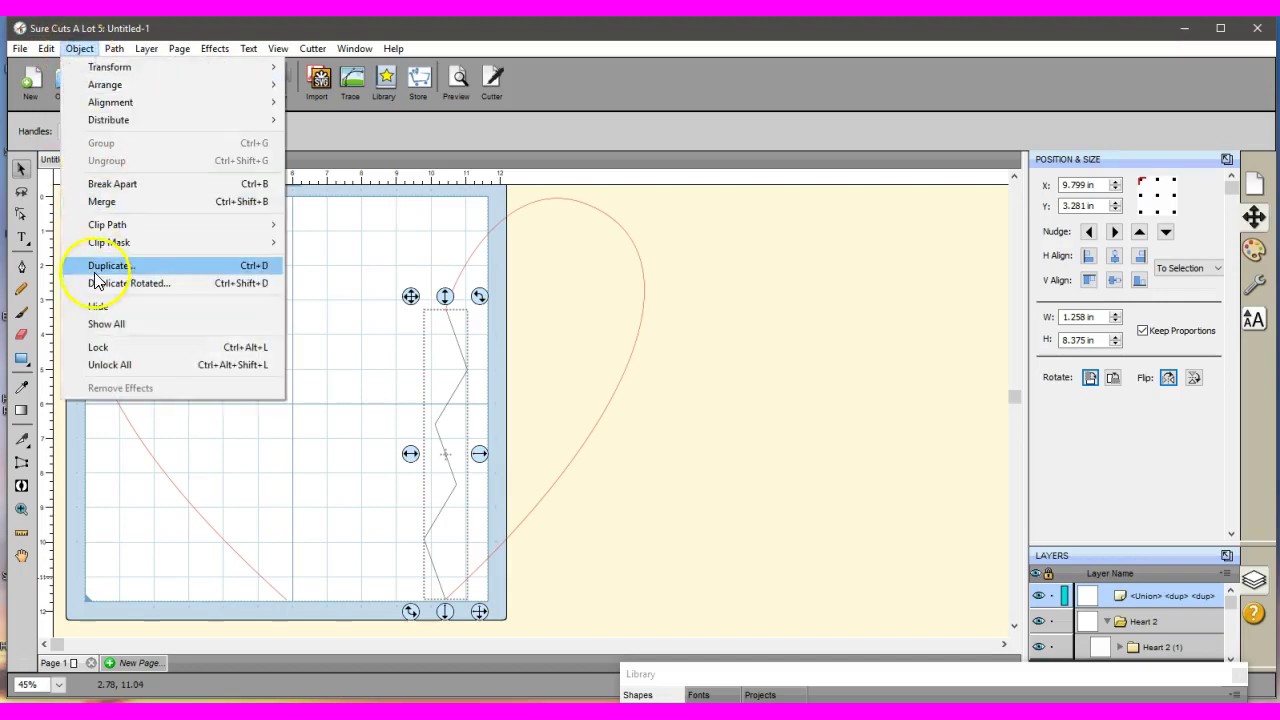
left_click(101, 265)
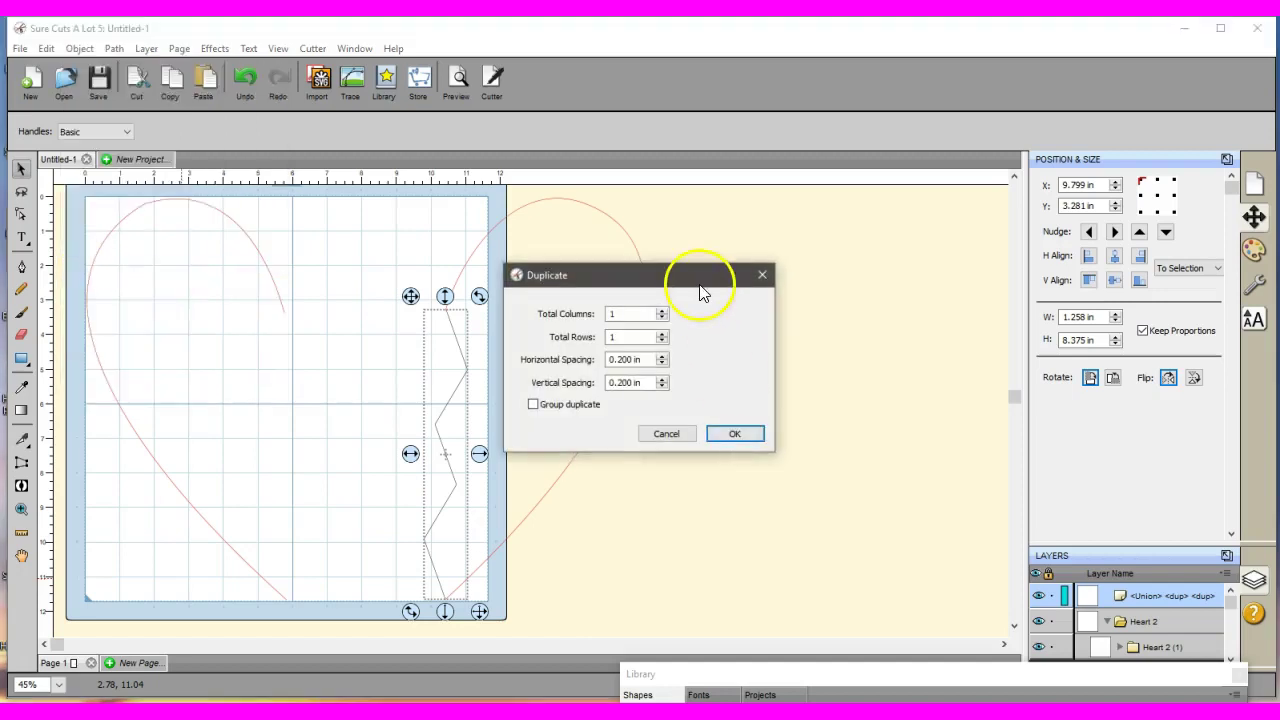
left_click(661, 311)
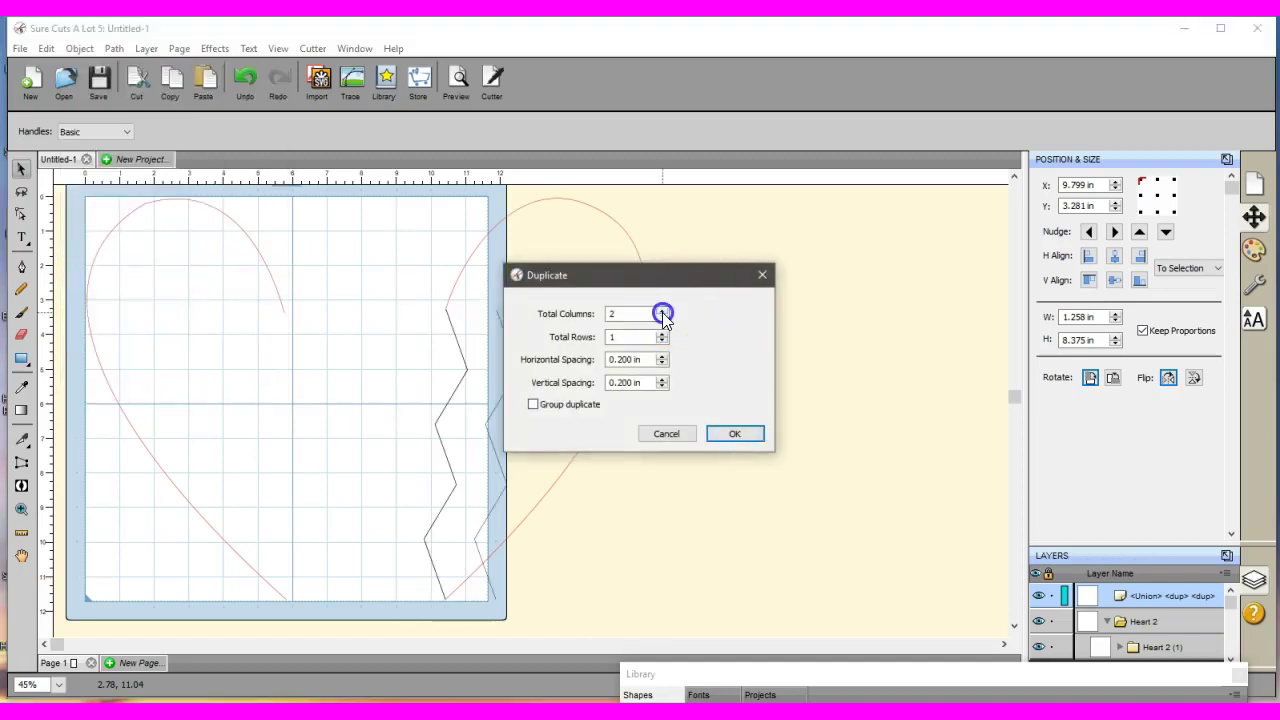
left_click(734, 434)
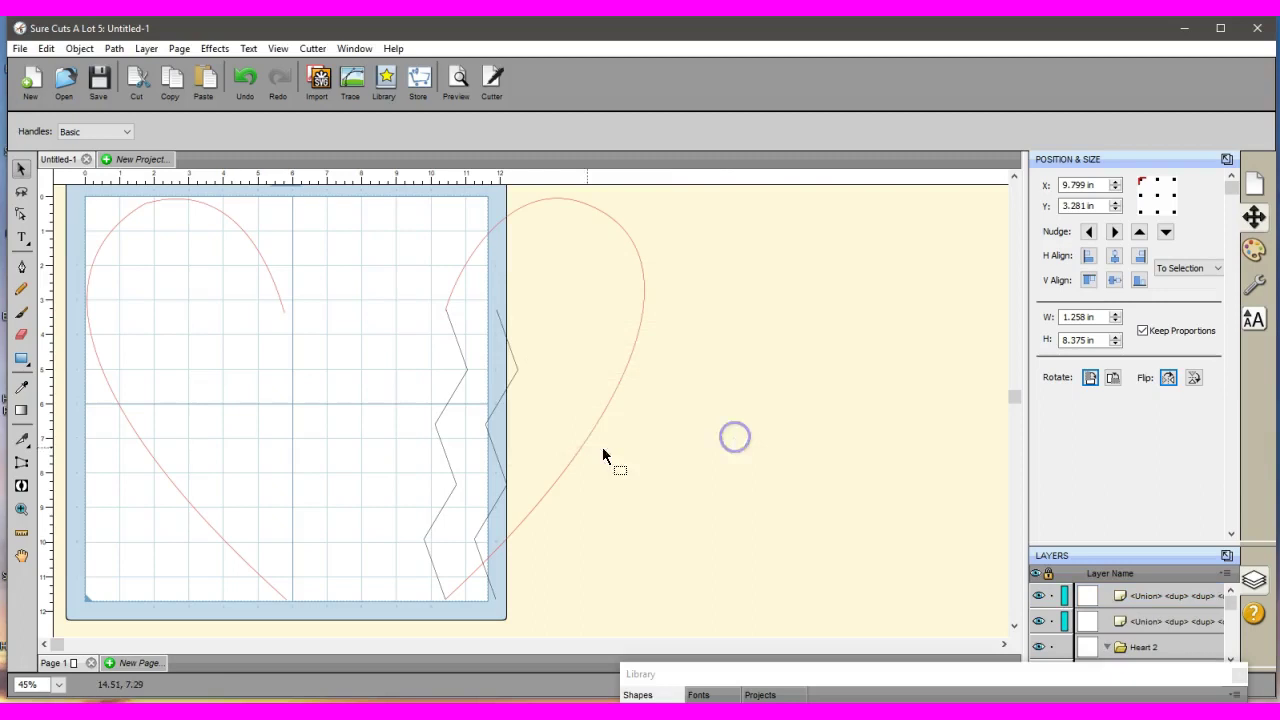
Move the zigzag copy onto the left heart half's inner edge and roughly rotate it.
left_click(489, 433)
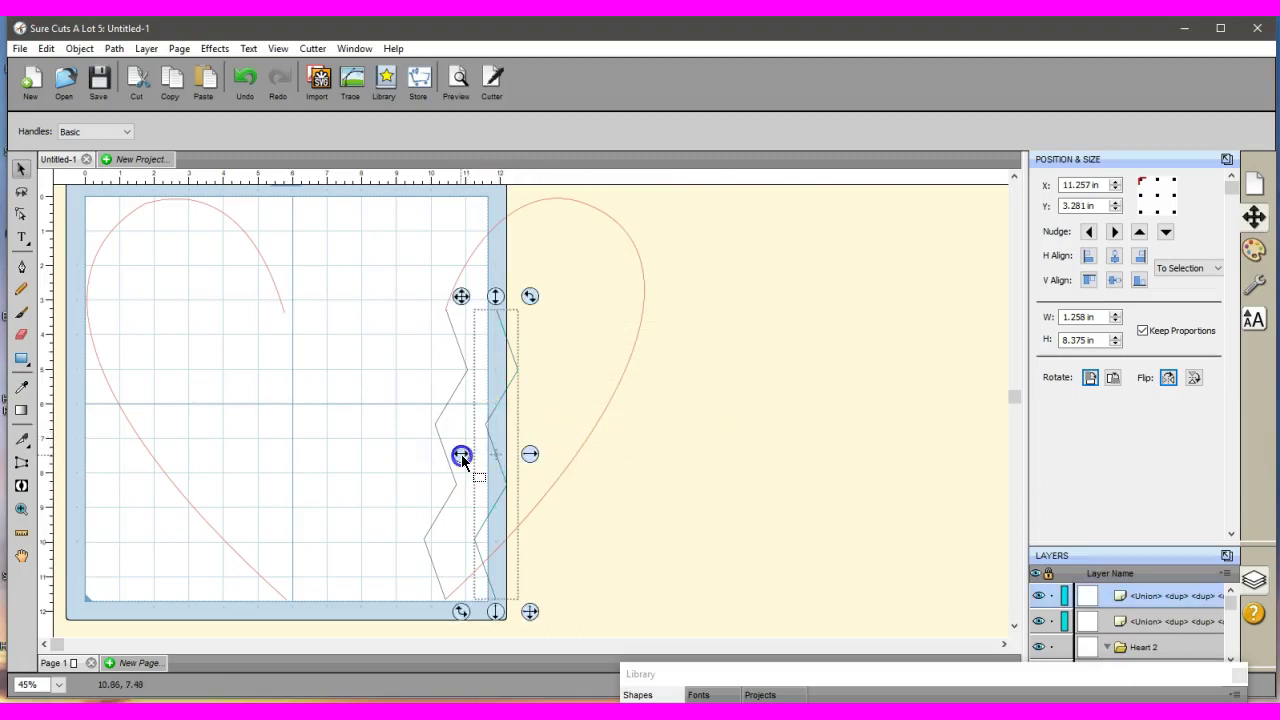
left_click_drag(461, 455, 247, 408)
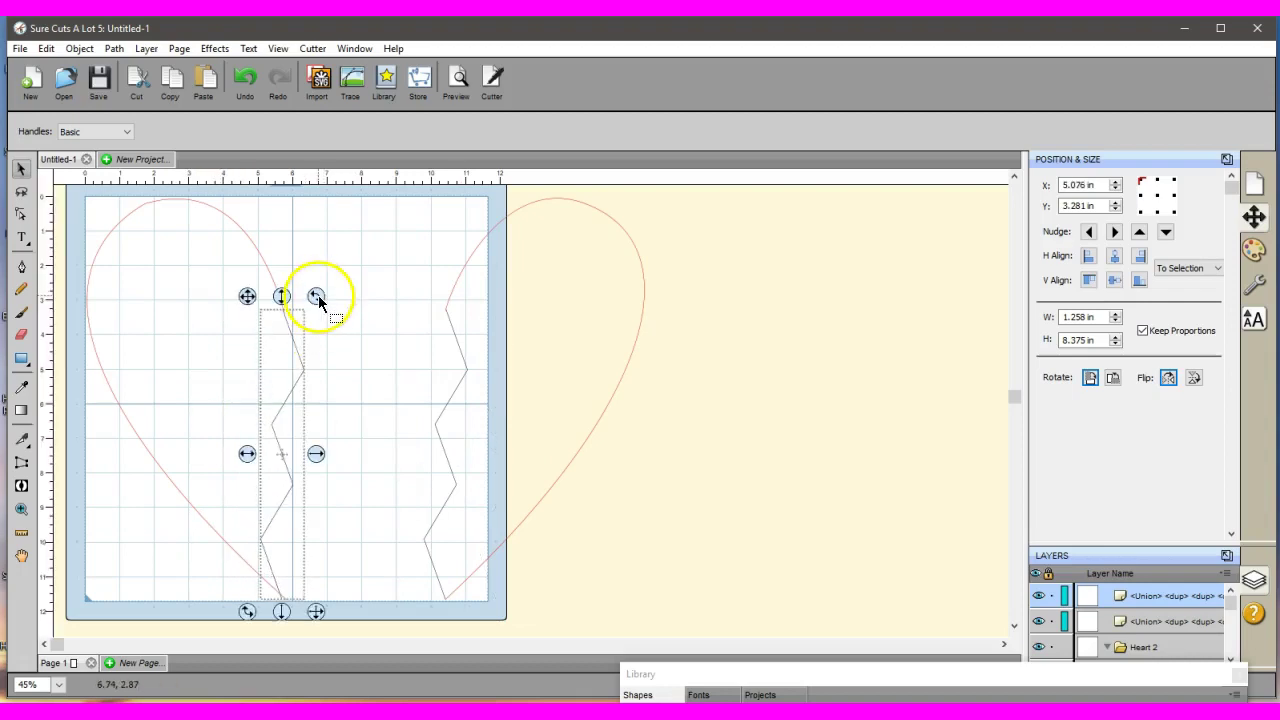
left_click_drag(318, 295, 310, 294)
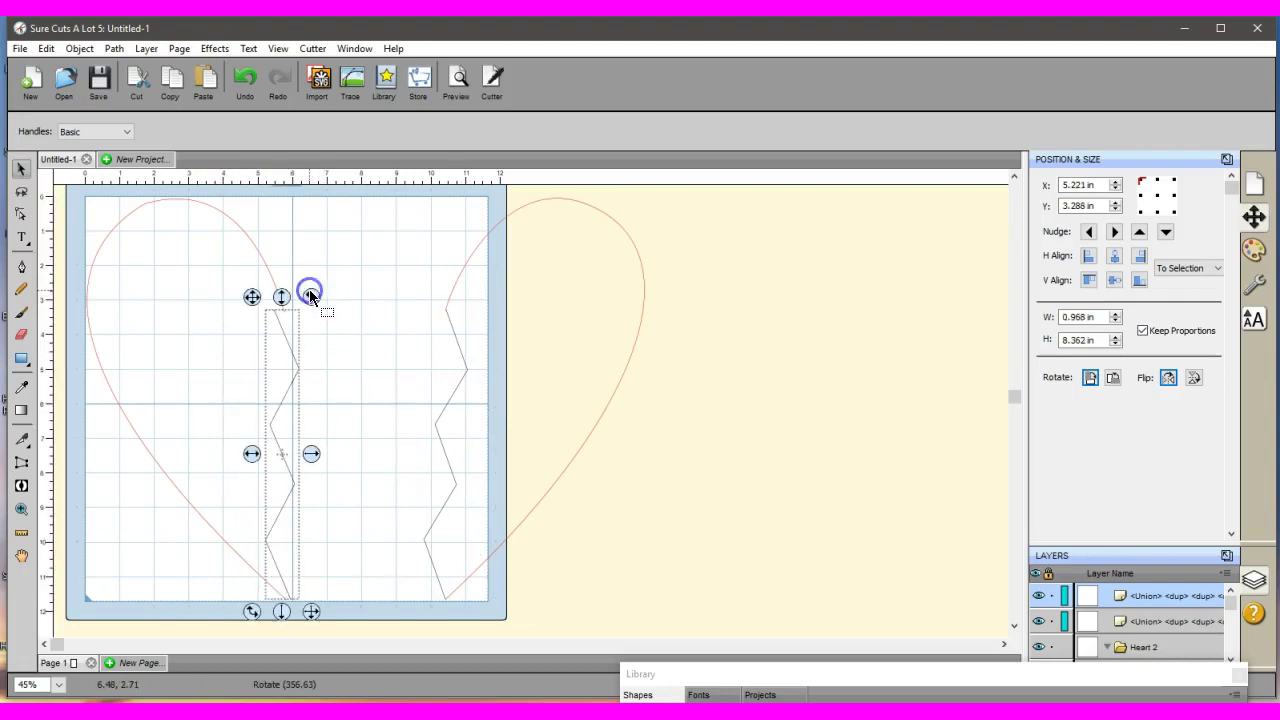
left_click_drag(254, 449, 263, 447)
left_click(262, 447)
left_click_drag(316, 297, 328, 303)
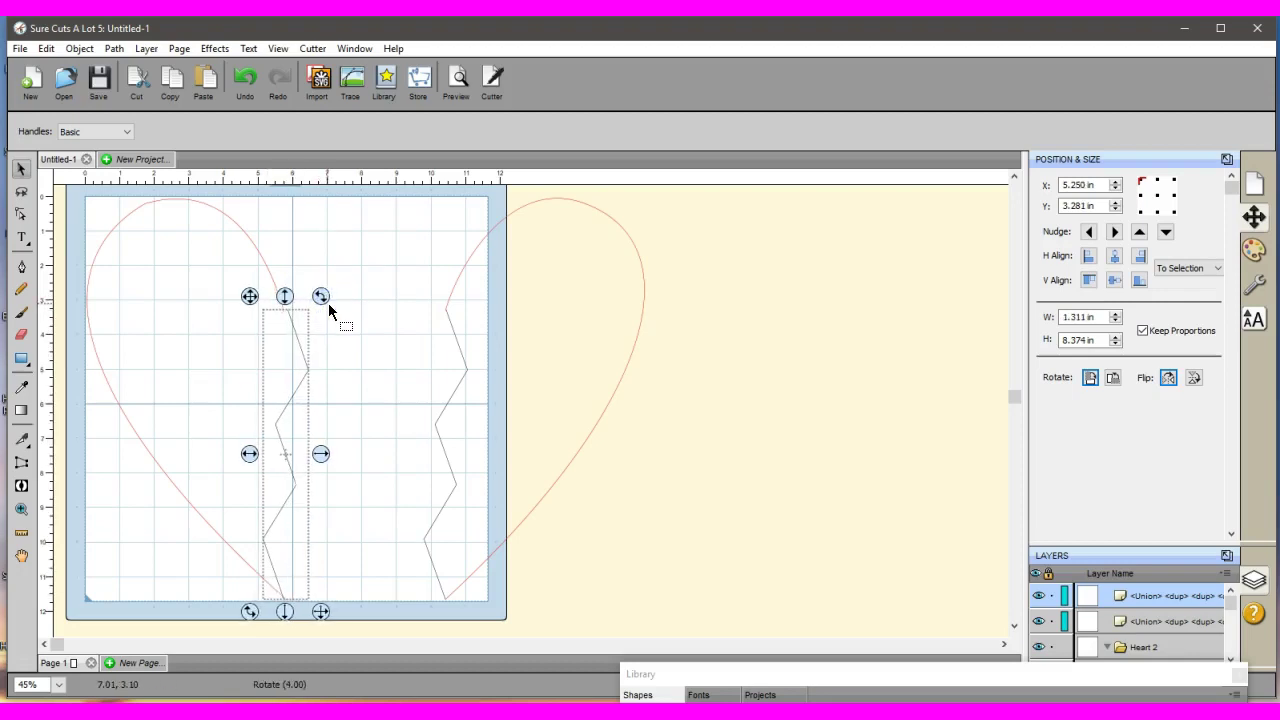
left_click_drag(324, 296, 318, 299)
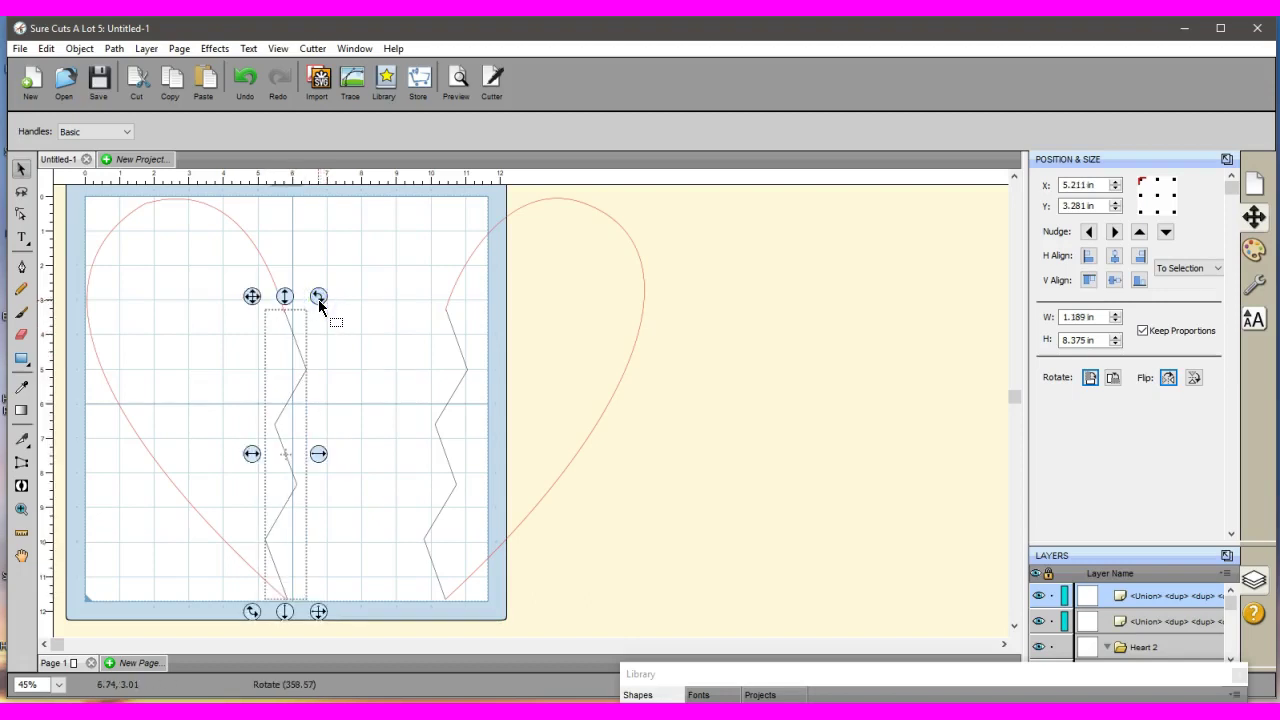
left_click(355, 371)
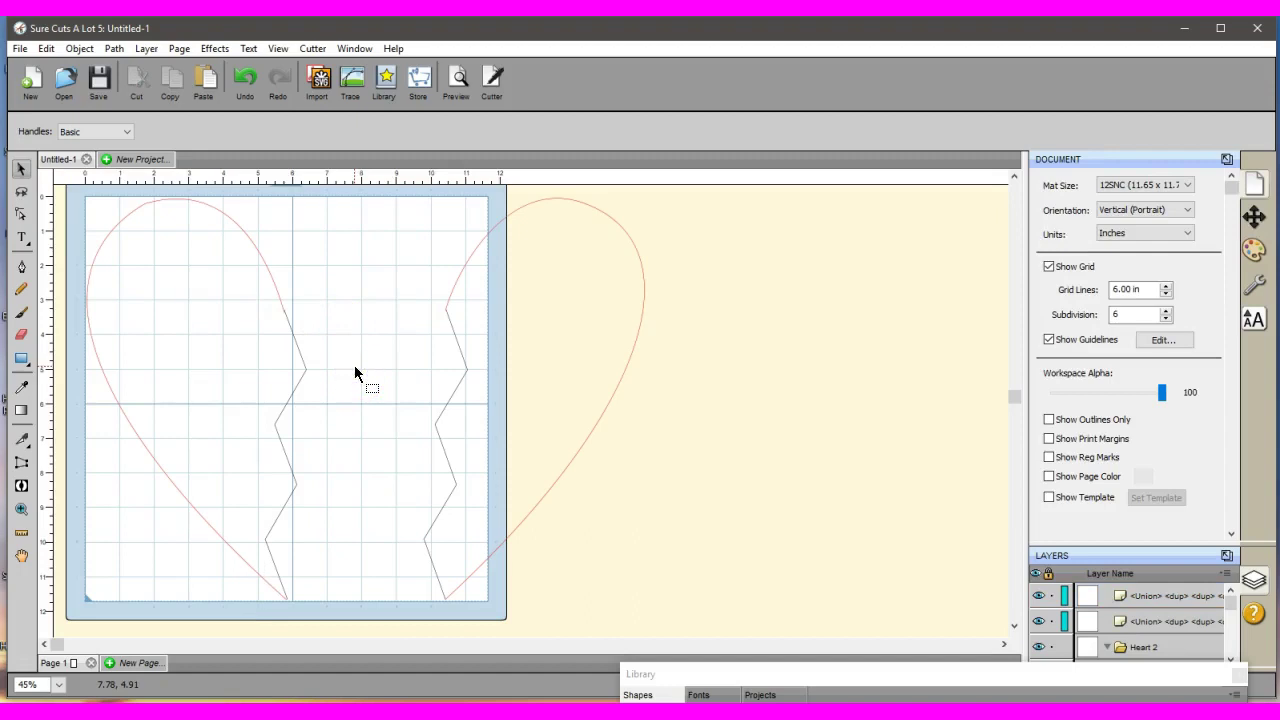
Fine-tune the left zigzag's rotation until it stands upright along the edge.
left_click_drag(330, 368, 306, 367)
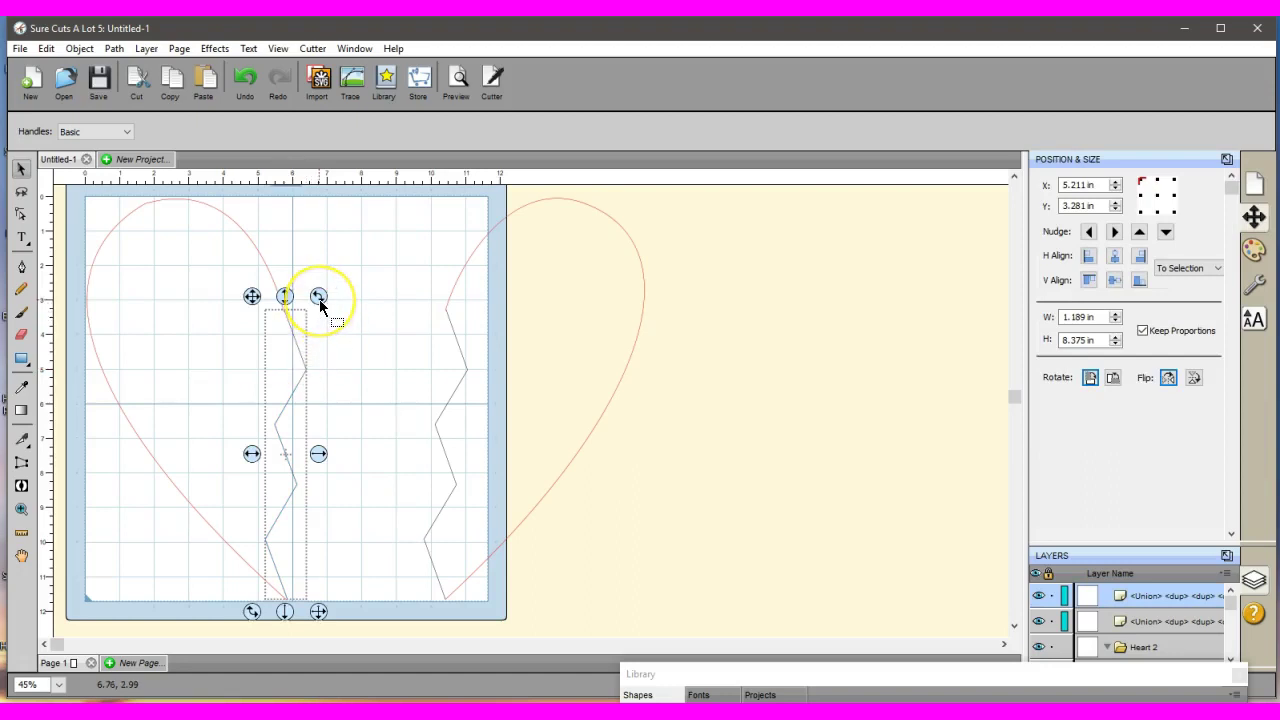
left_click_drag(319, 299, 318, 299)
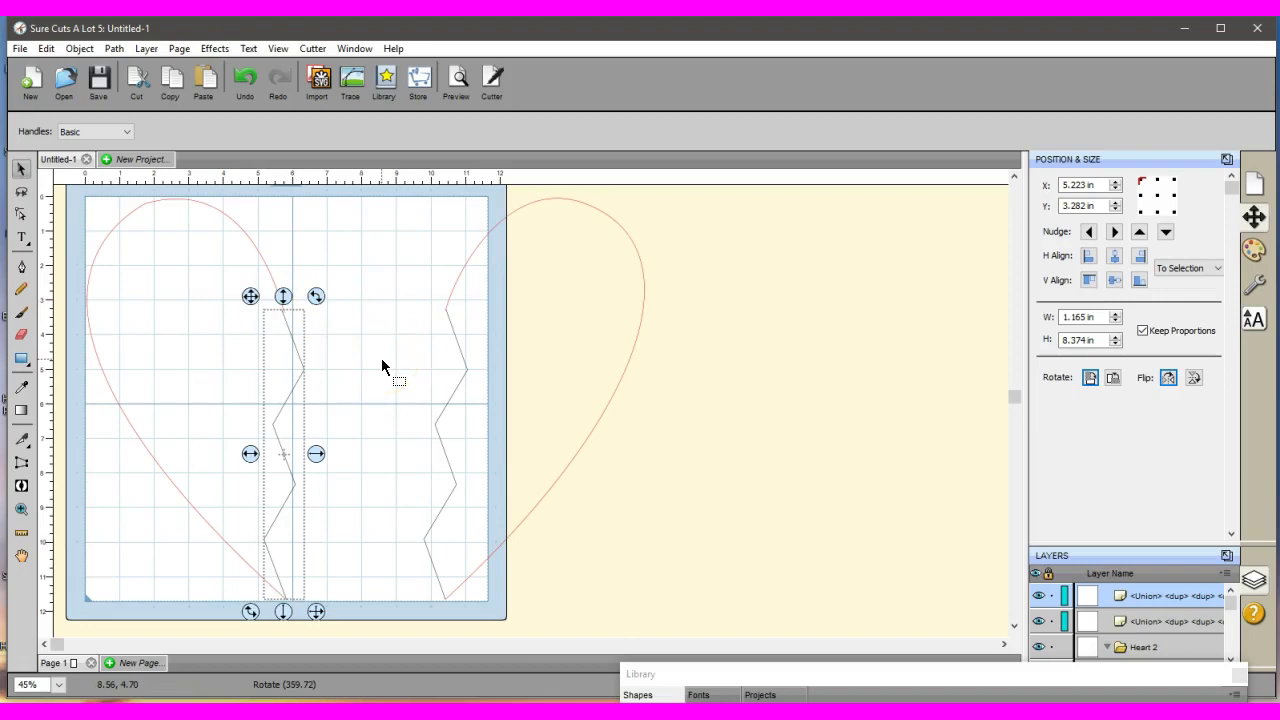
left_click(285, 299)
left_click(308, 298)
left_click_drag(314, 292, 316, 295)
left_click(330, 382)
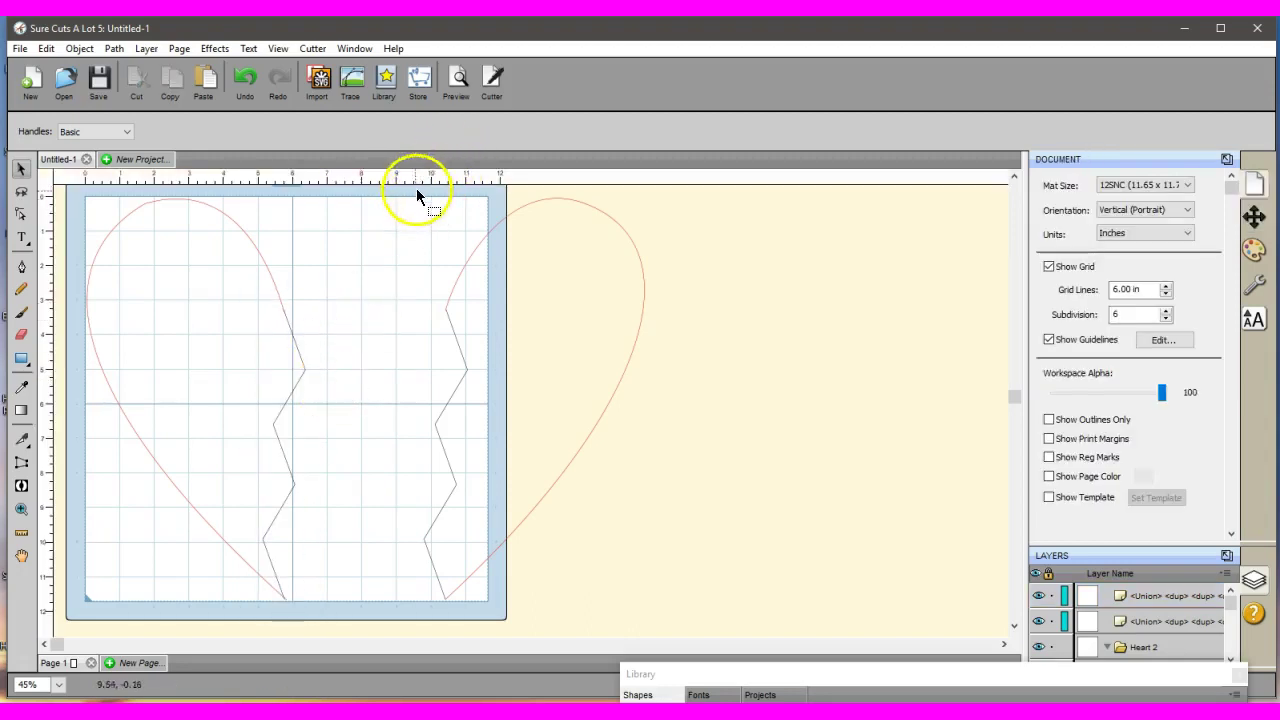
Union the right heart half with its zigzag line into one shape.
left_click_drag(408, 190, 661, 676)
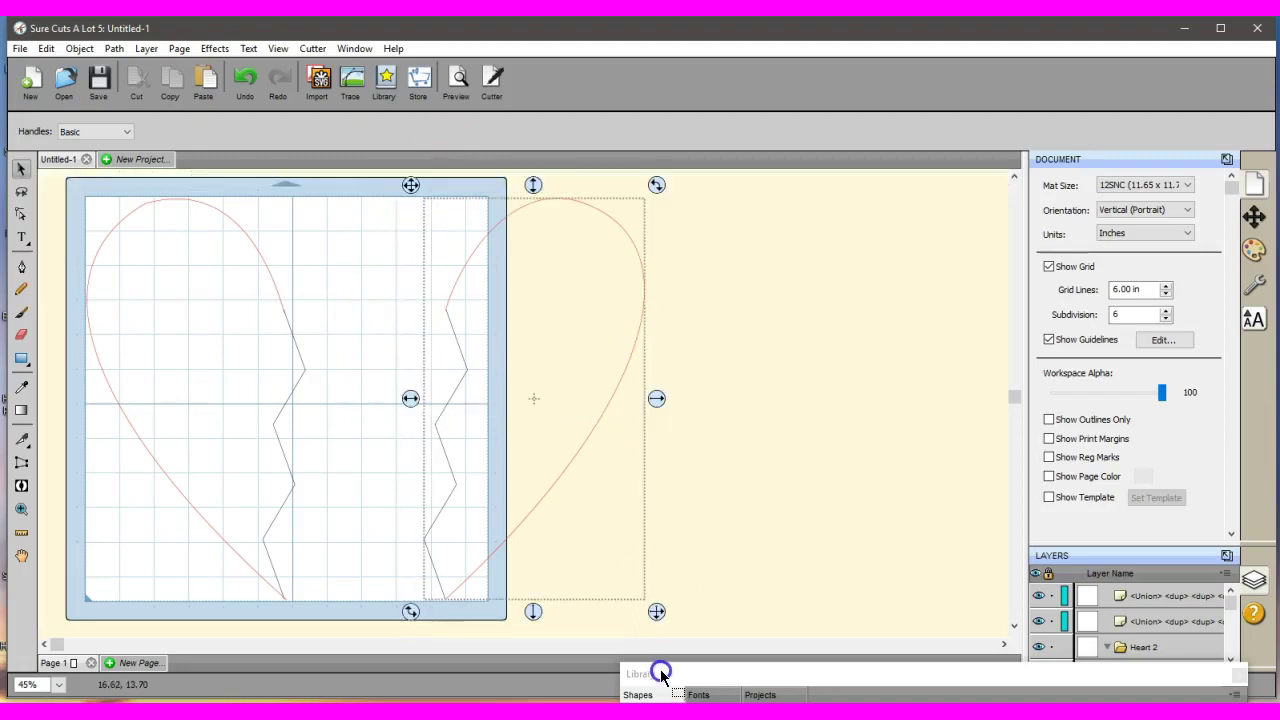
left_click(114, 48)
mouse_move(146, 48)
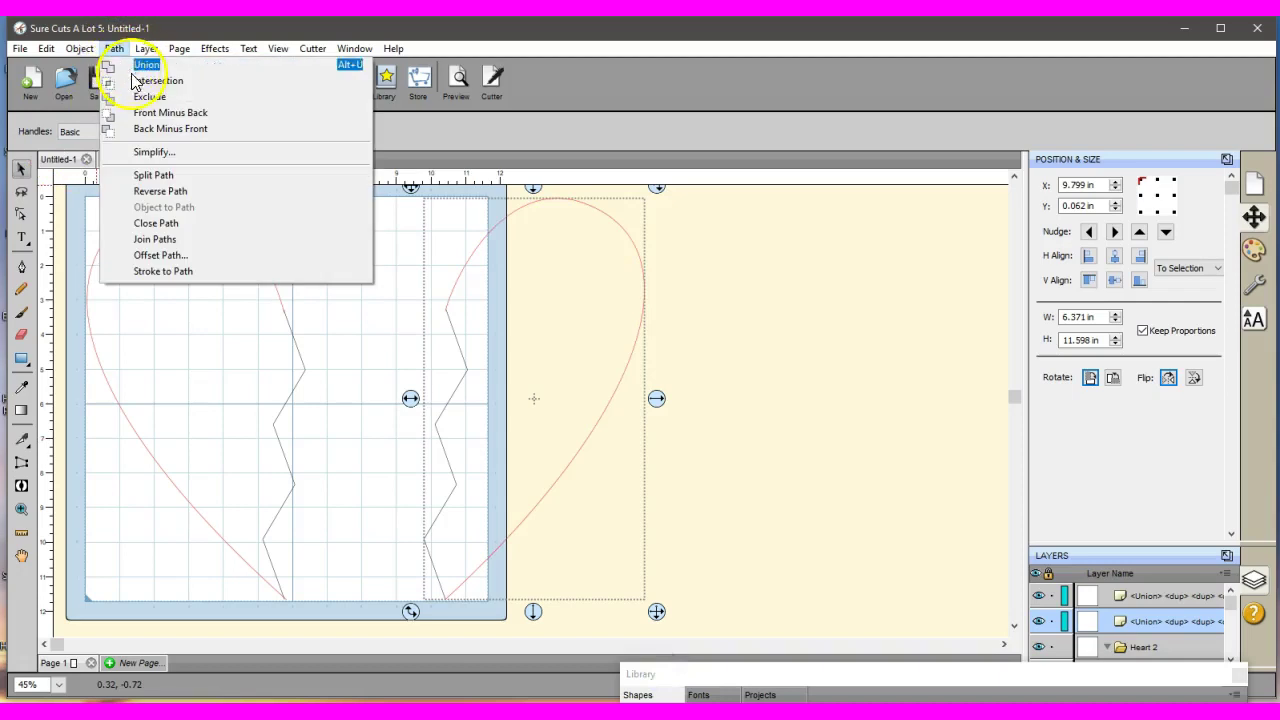
left_click(143, 66)
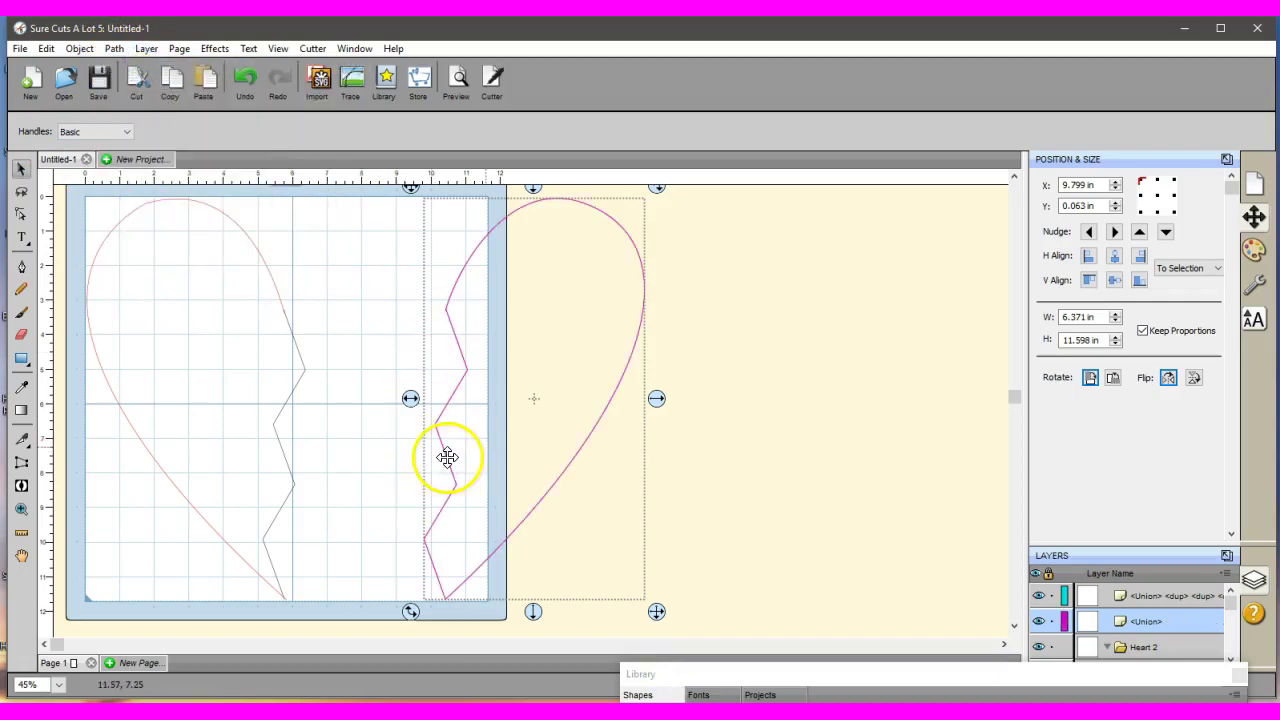
Union the left heart half with its zigzag line into one shape.
left_click_drag(73, 194, 383, 663)
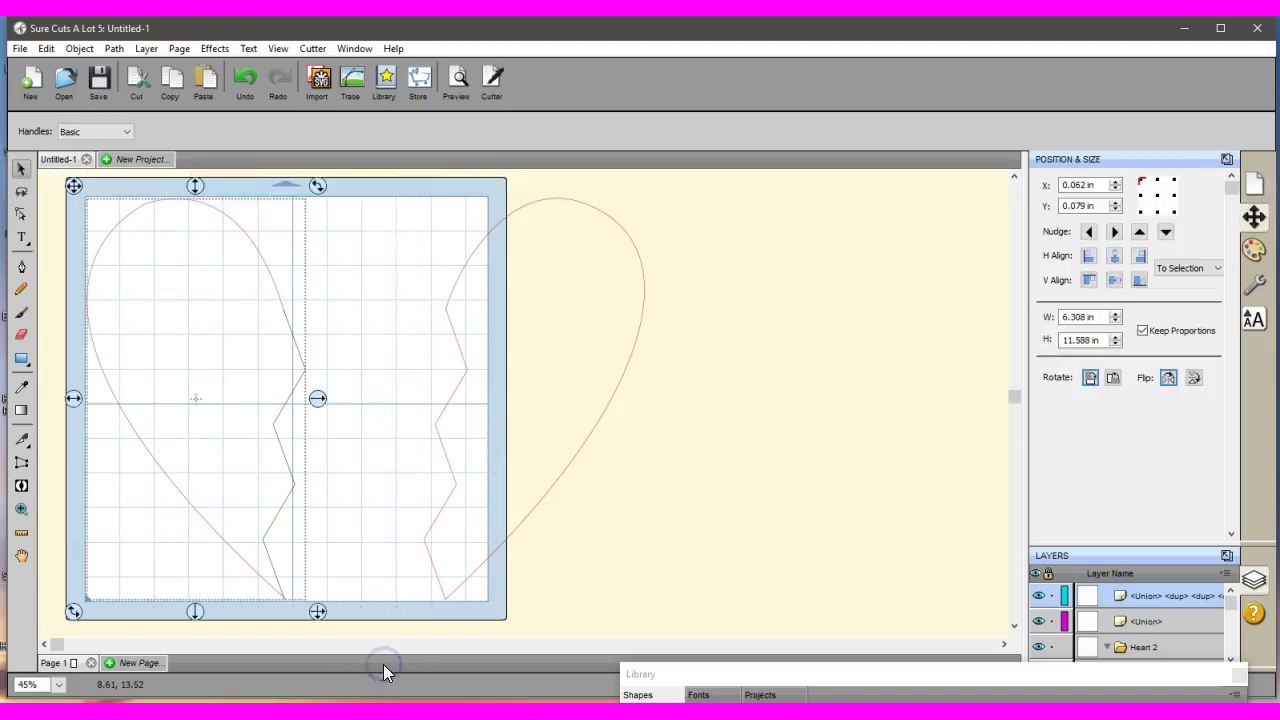
left_click(114, 50)
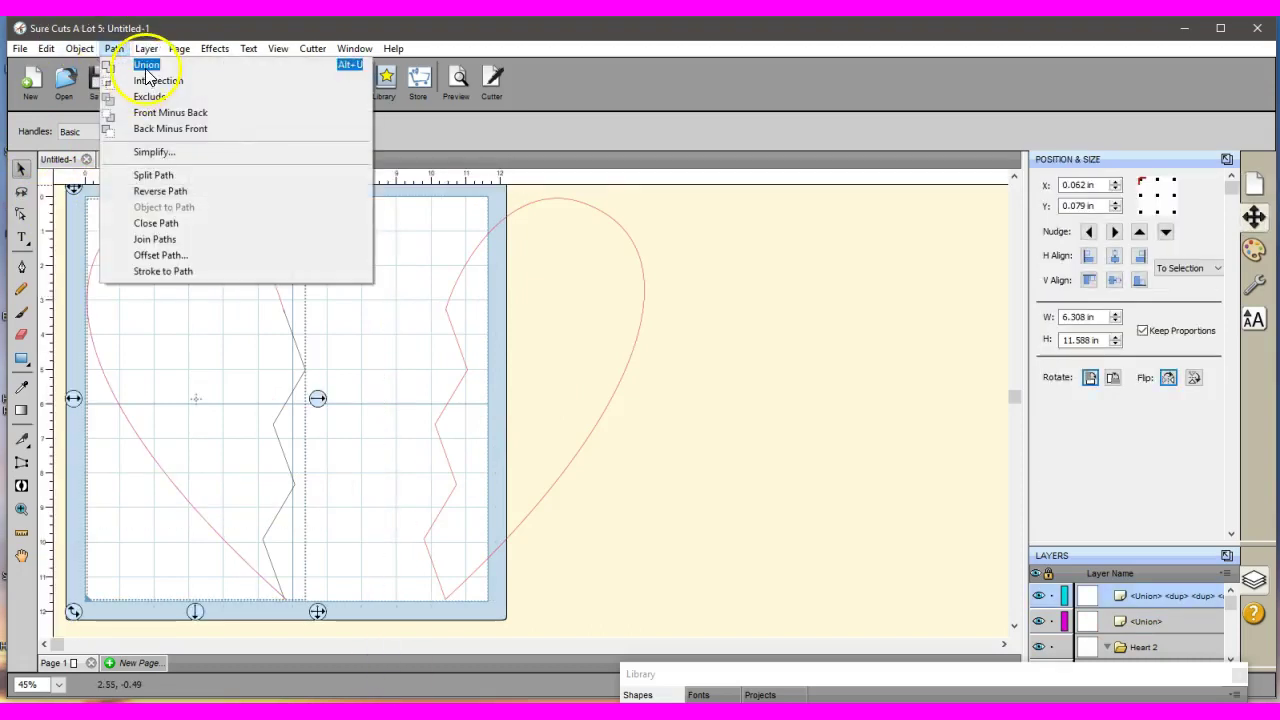
left_click(146, 70)
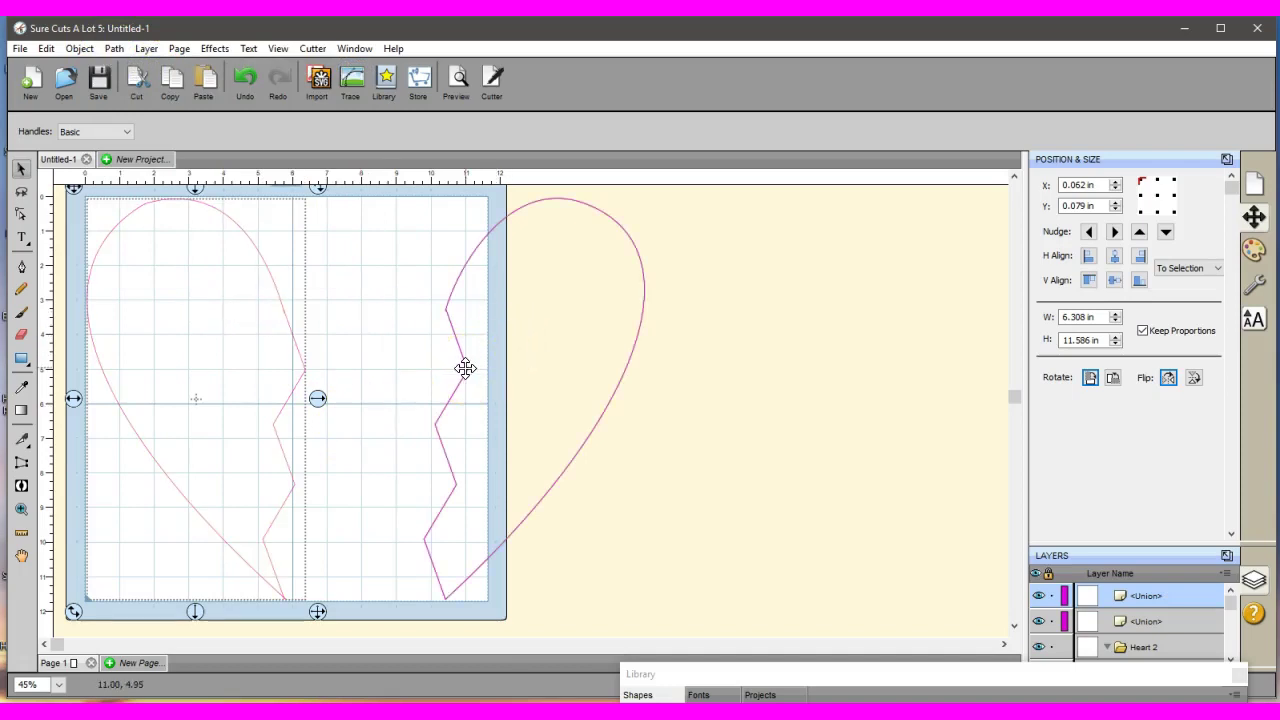
Add a Blackout Shadow Layer (Contour Cut) to make the left heart half solid red.
left_click(214, 49)
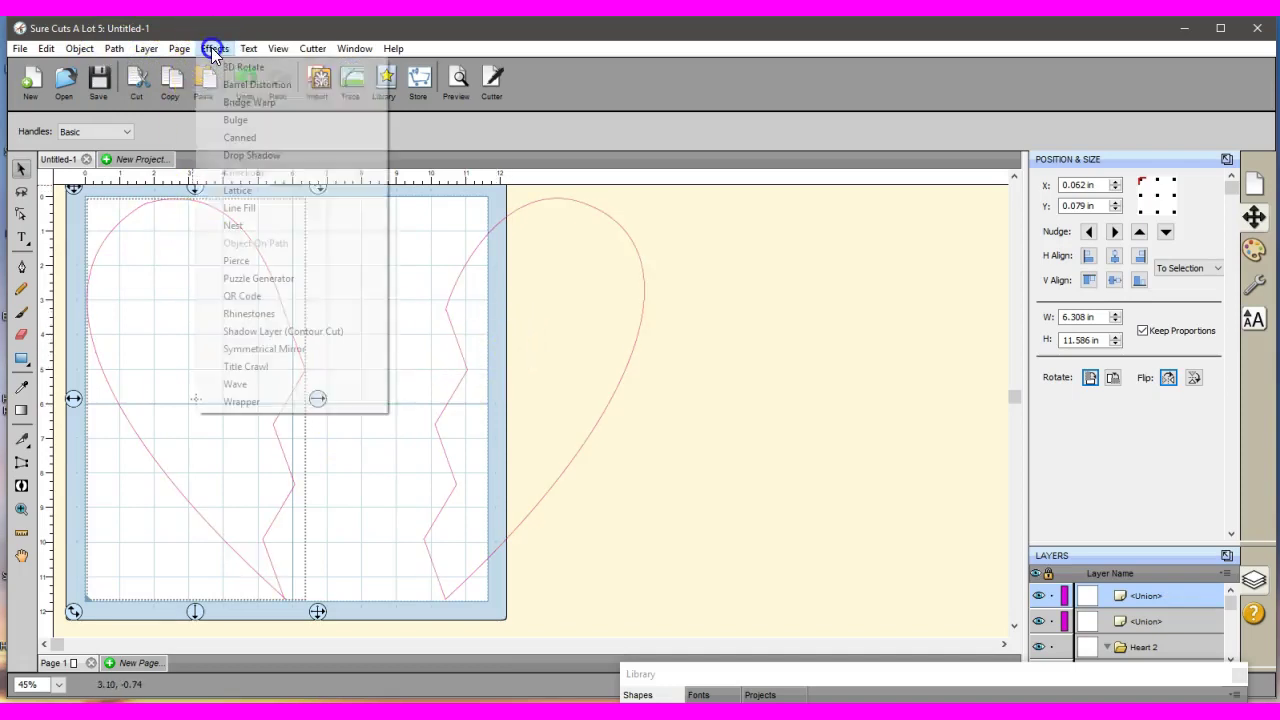
left_click(257, 333)
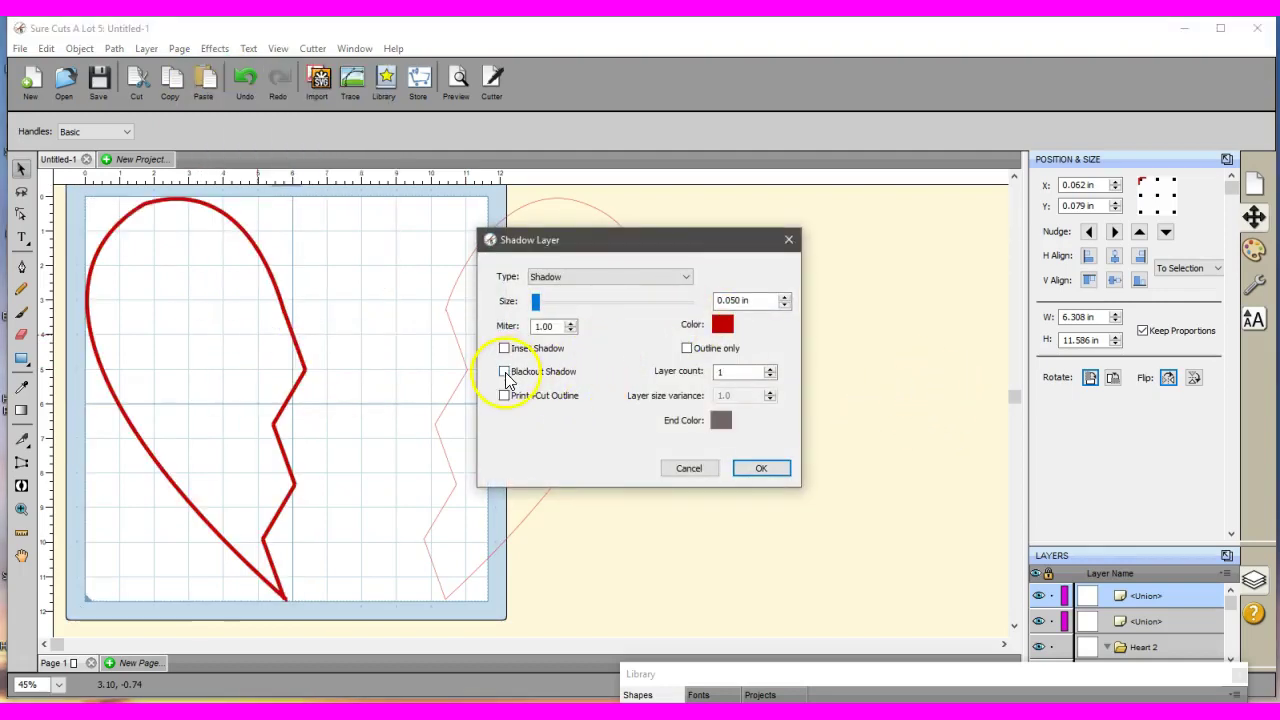
left_click(505, 372)
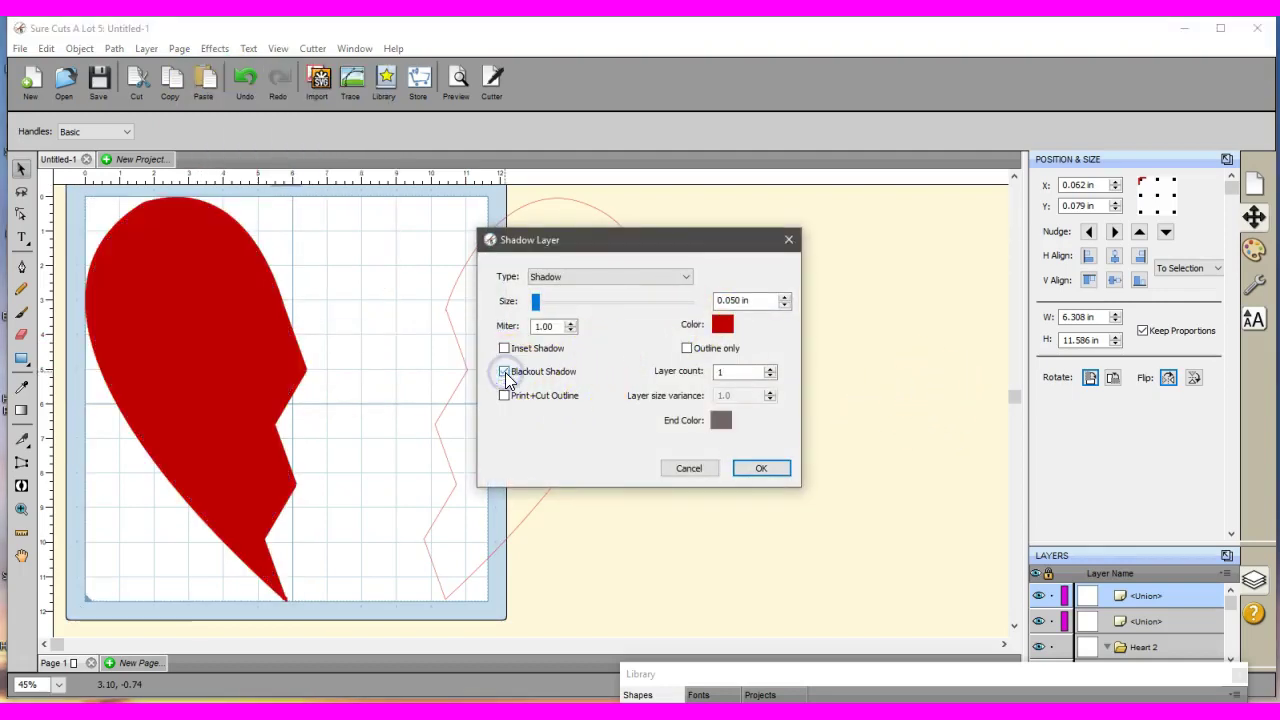
left_click(762, 469)
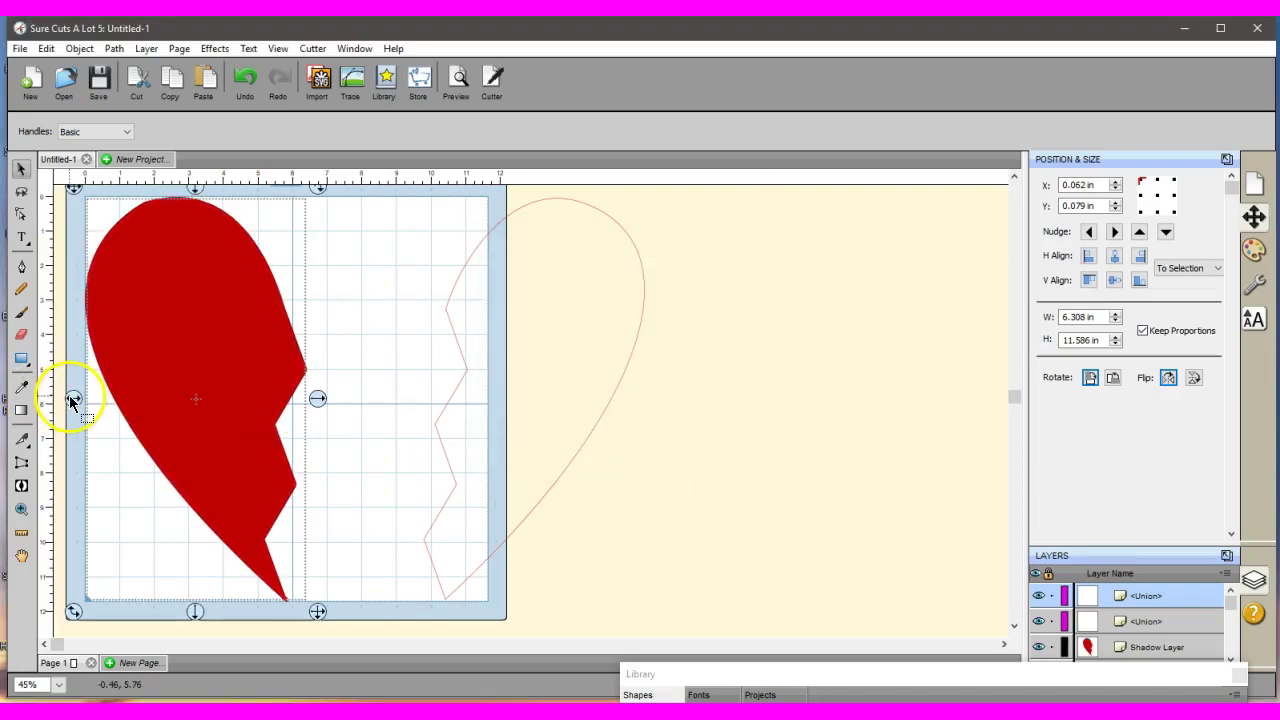
Move the left half's original outline aside and delete it, then select the right half.
left_click_drag(69, 398, 674, 373)
key("Delete")
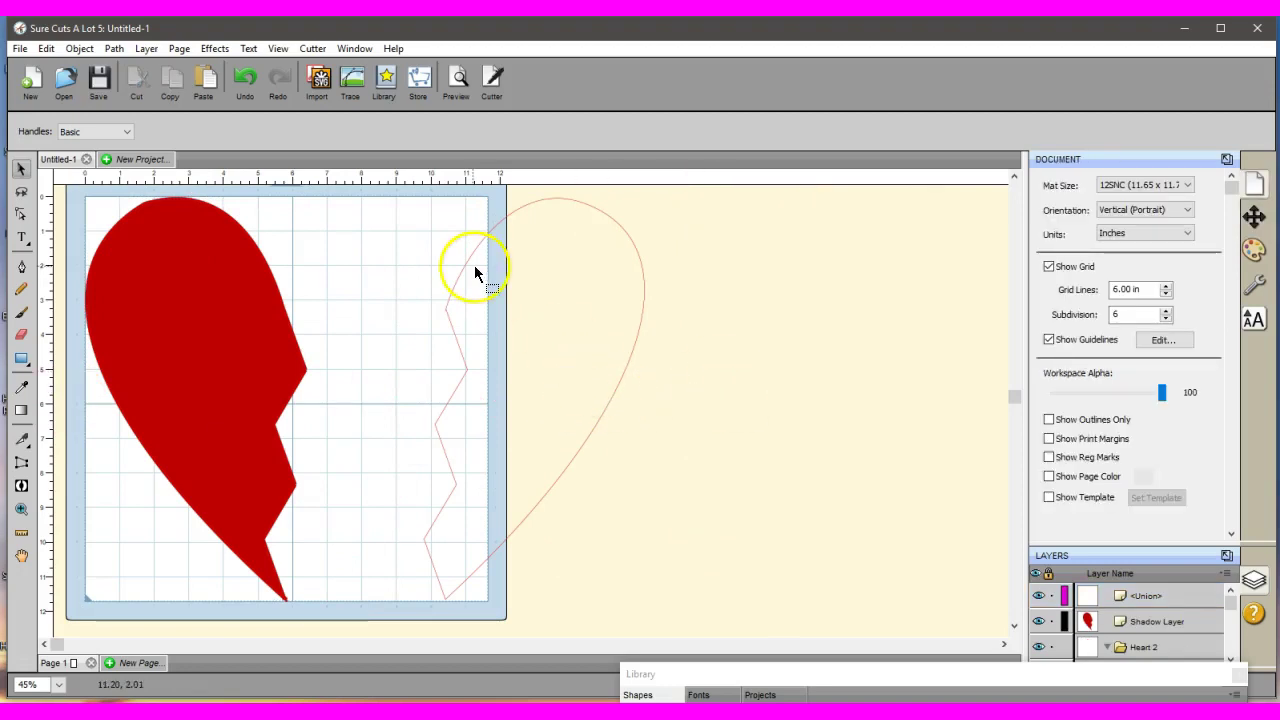
left_click_drag(392, 190, 712, 490)
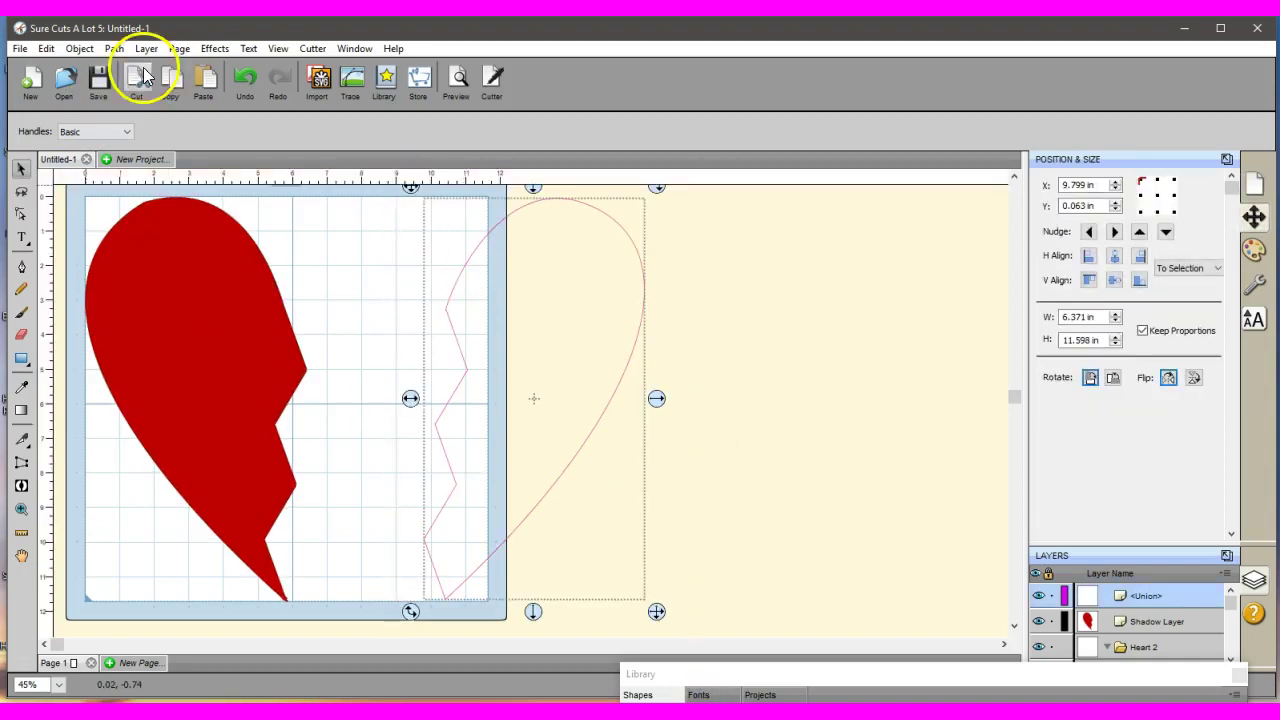
Give the right heart half a Blackout Shadow Layer (Contour Cut) so it becomes solid red.
left_click(212, 49)
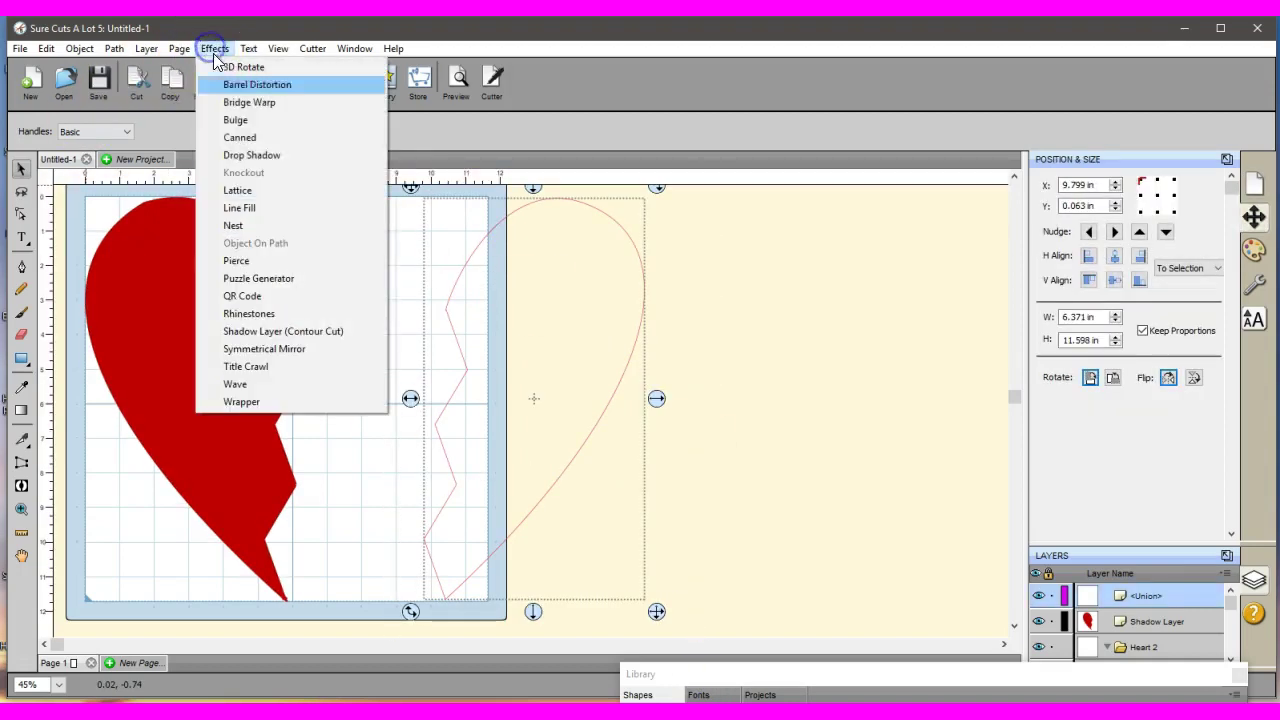
left_click(260, 333)
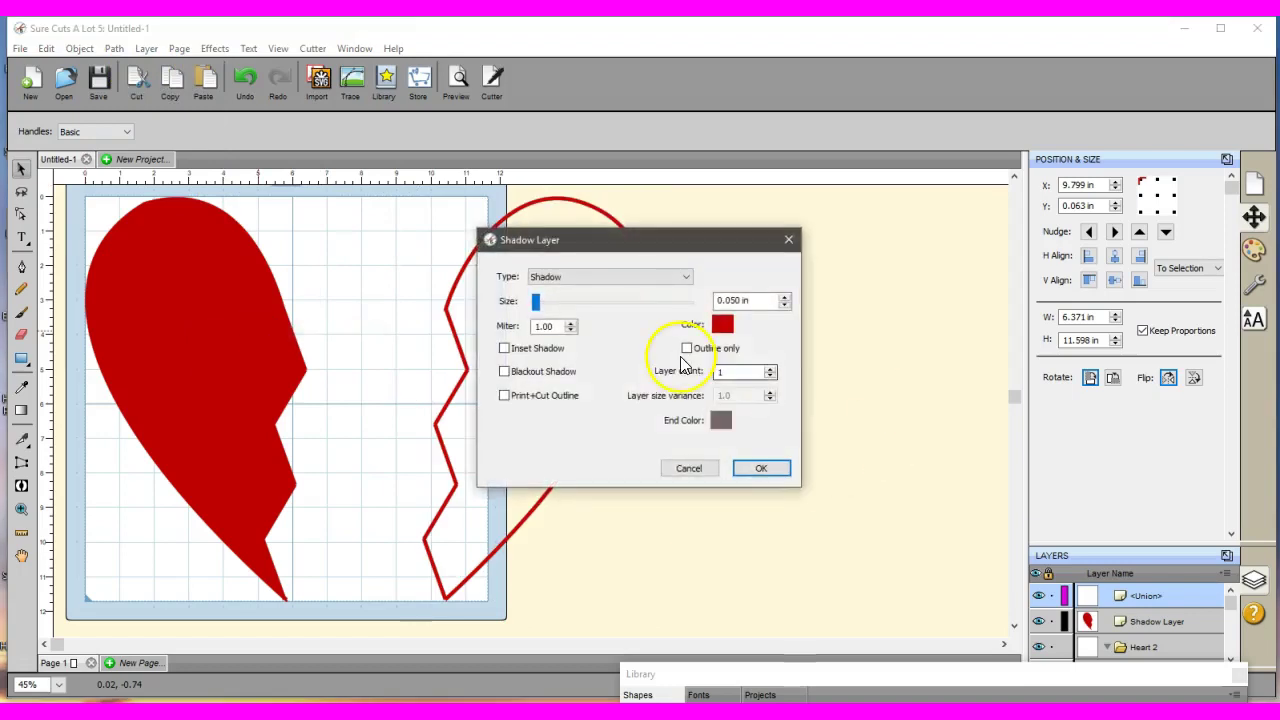
left_click(504, 371)
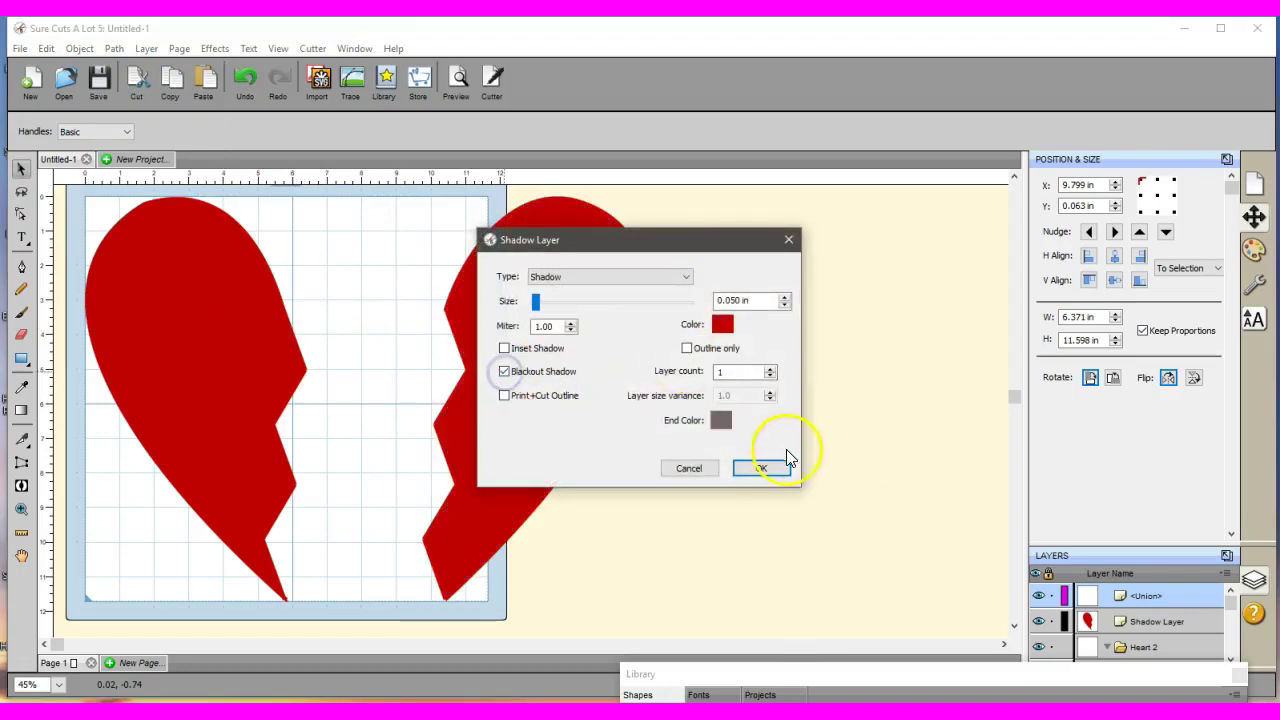
left_click(767, 468)
left_click(592, 451)
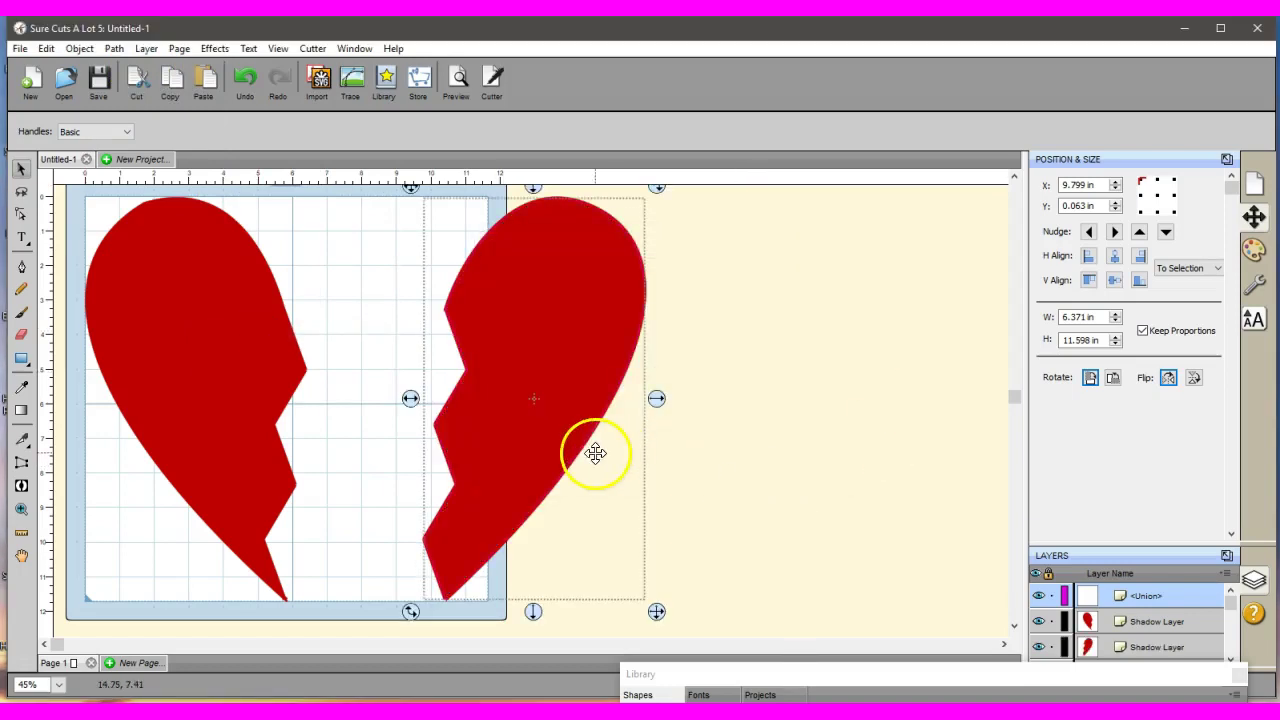
Test-fit the right half against the left, then move it back aside.
left_click_drag(537, 383, 379, 386)
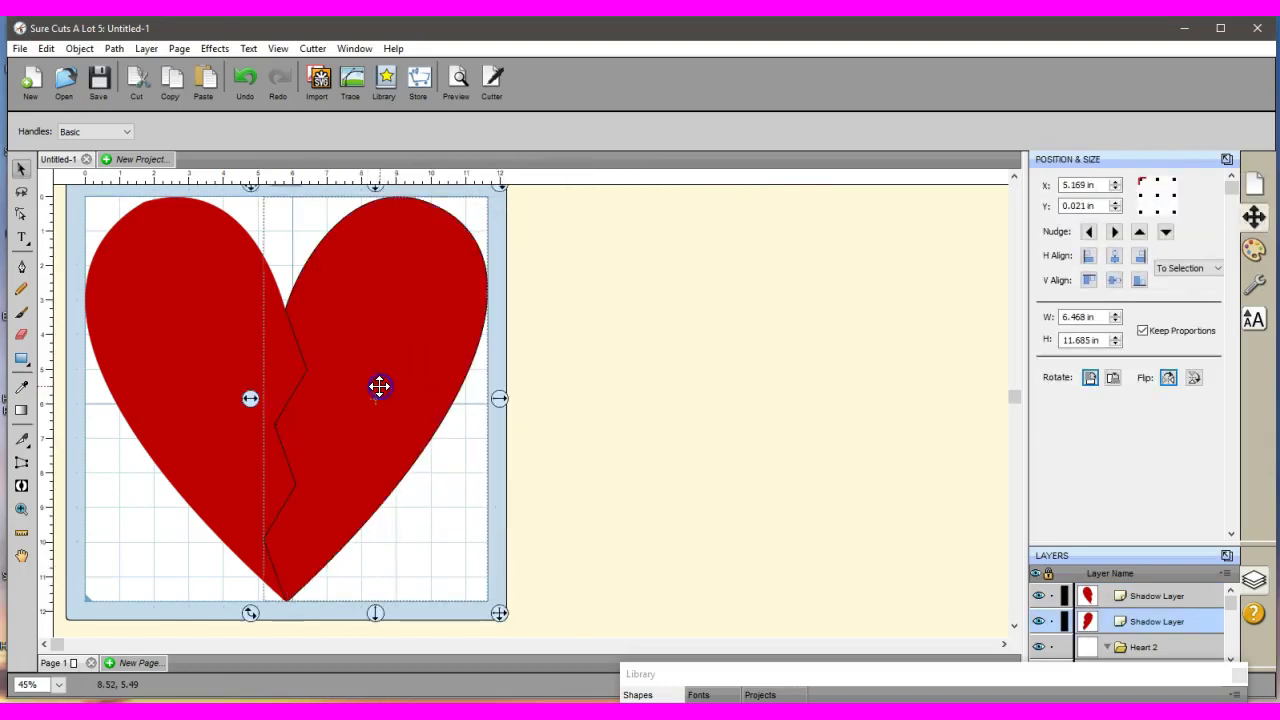
left_click(730, 392)
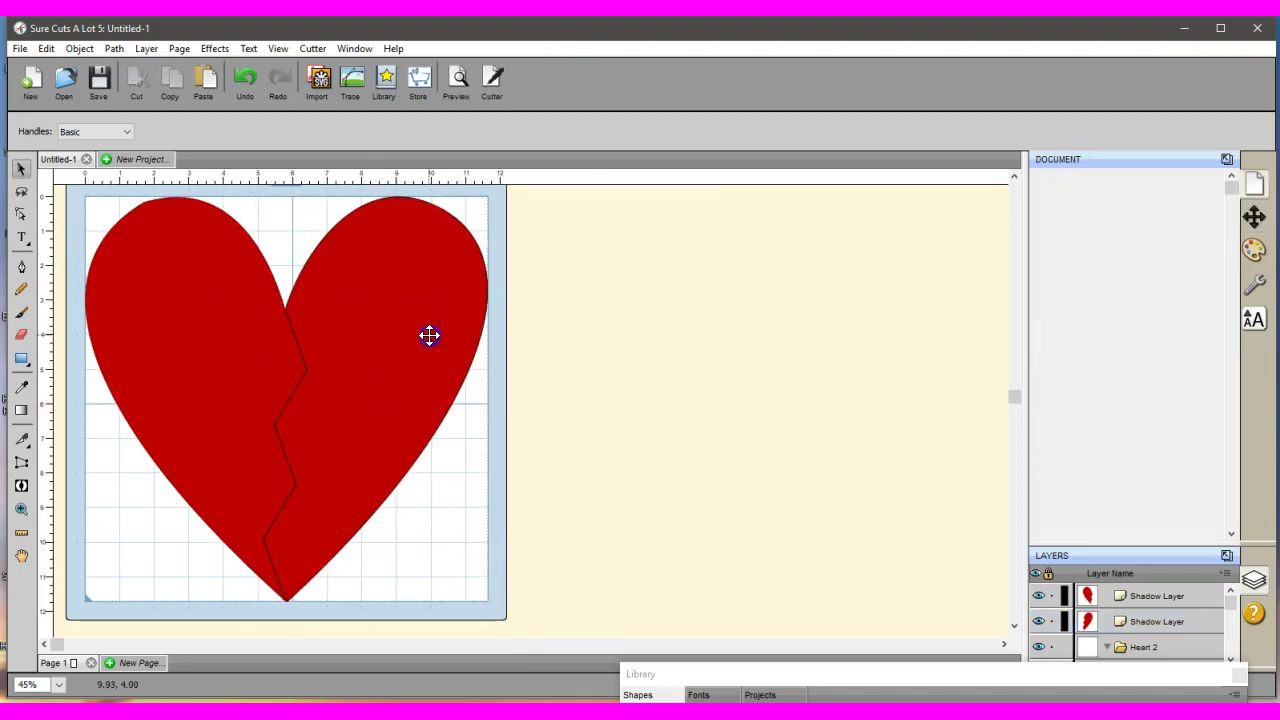
left_click_drag(429, 335, 604, 351)
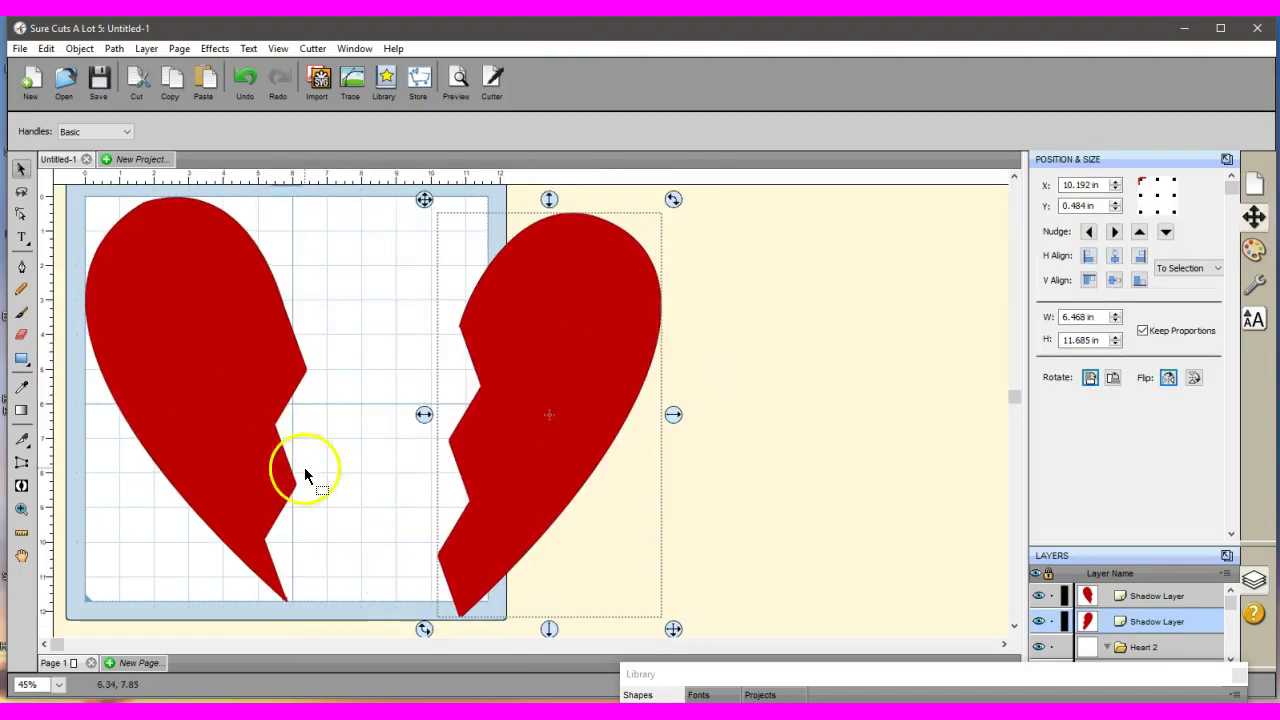
Simplify the right heart half's outline to 17 nodes with Path > Simplify at threshold 80.
left_click(114, 49)
left_click(148, 152)
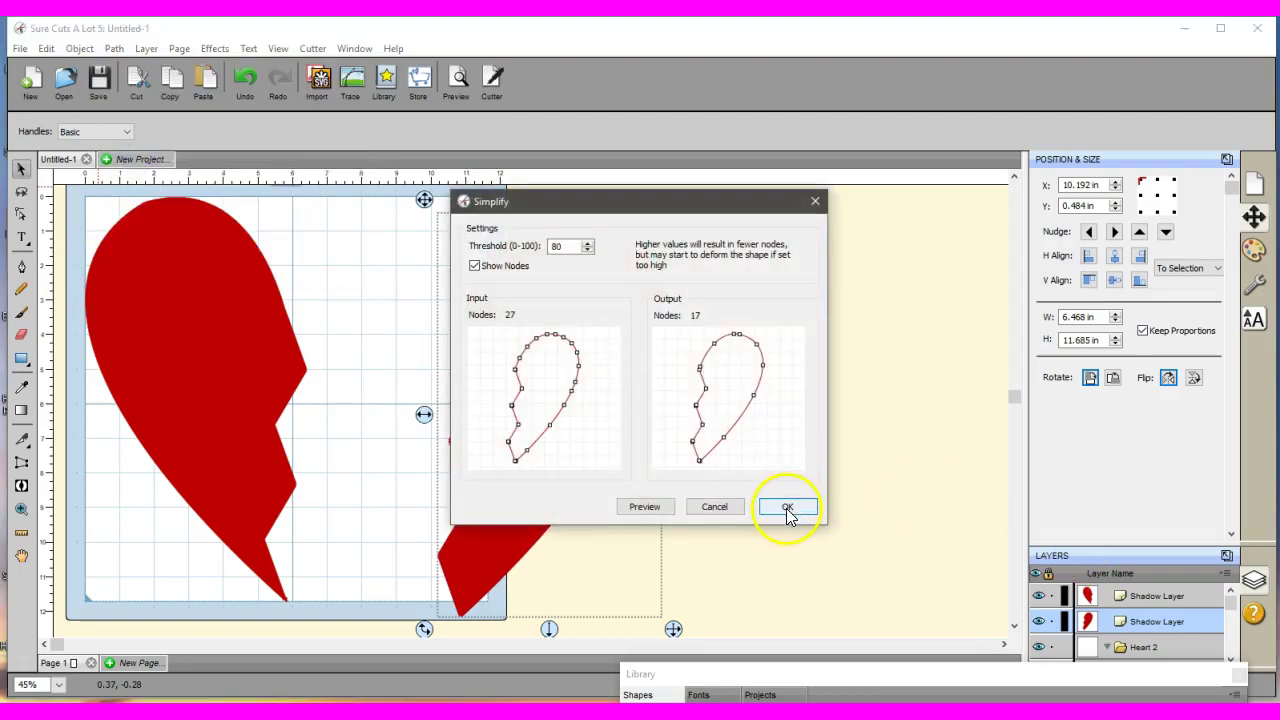
left_click(786, 508)
left_click(523, 443)
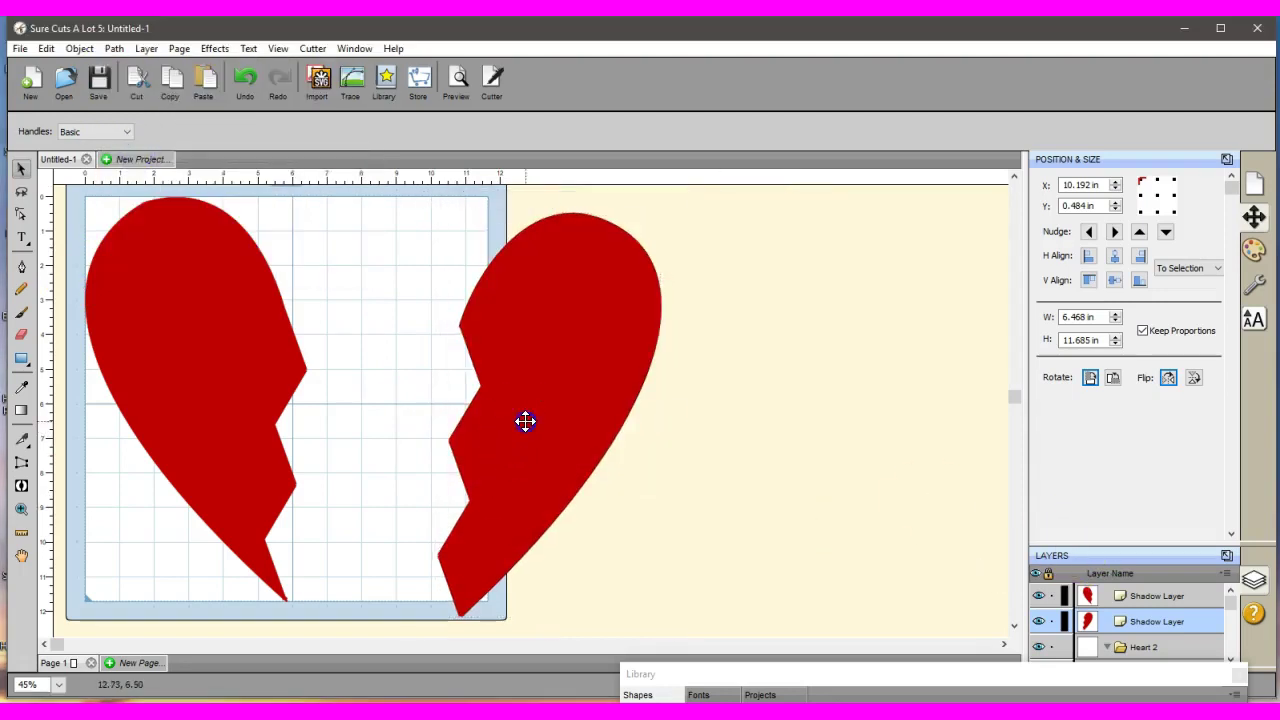
Simplify the left heart half's outline the same way, down to 17 nodes.
left_click(214, 320)
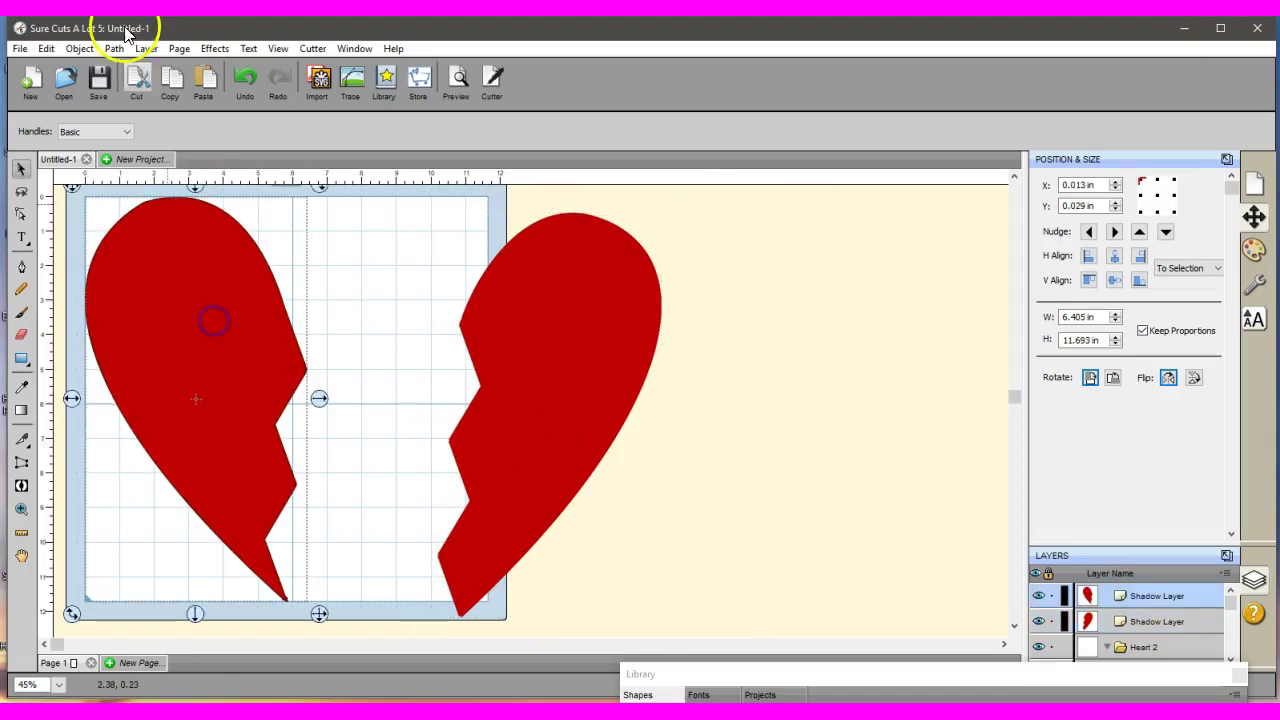
left_click(113, 48)
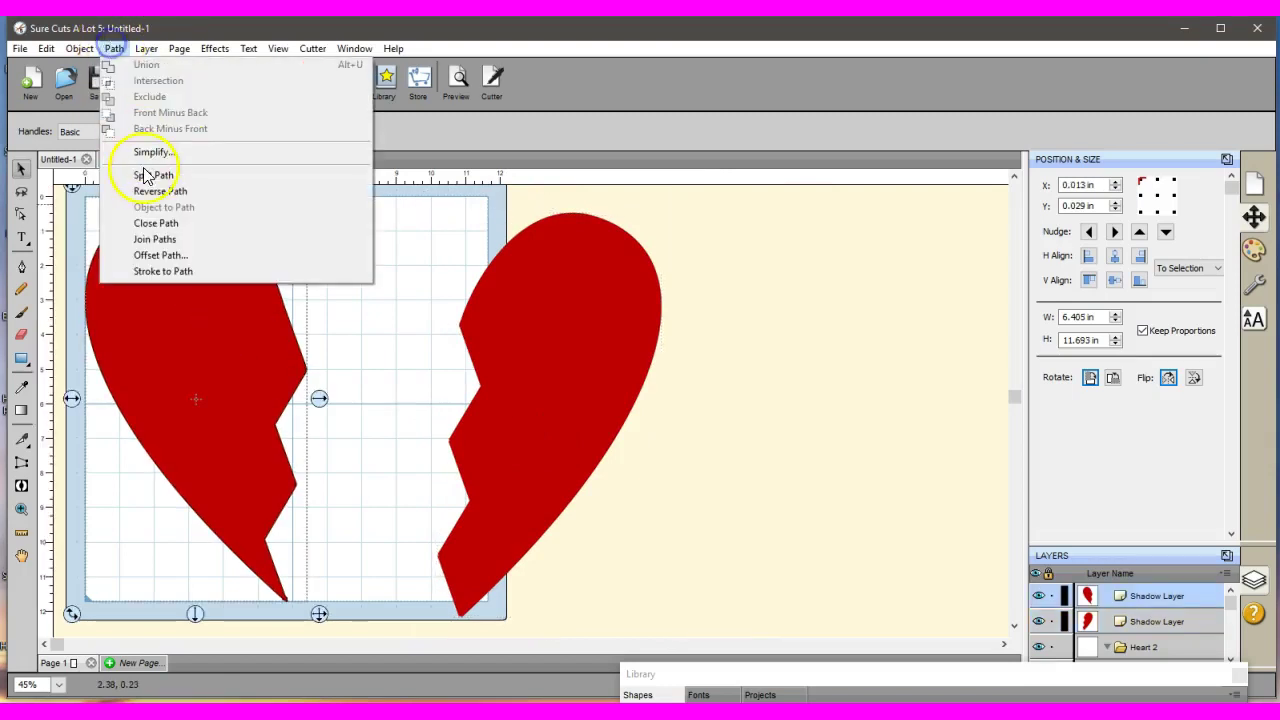
left_click(143, 152)
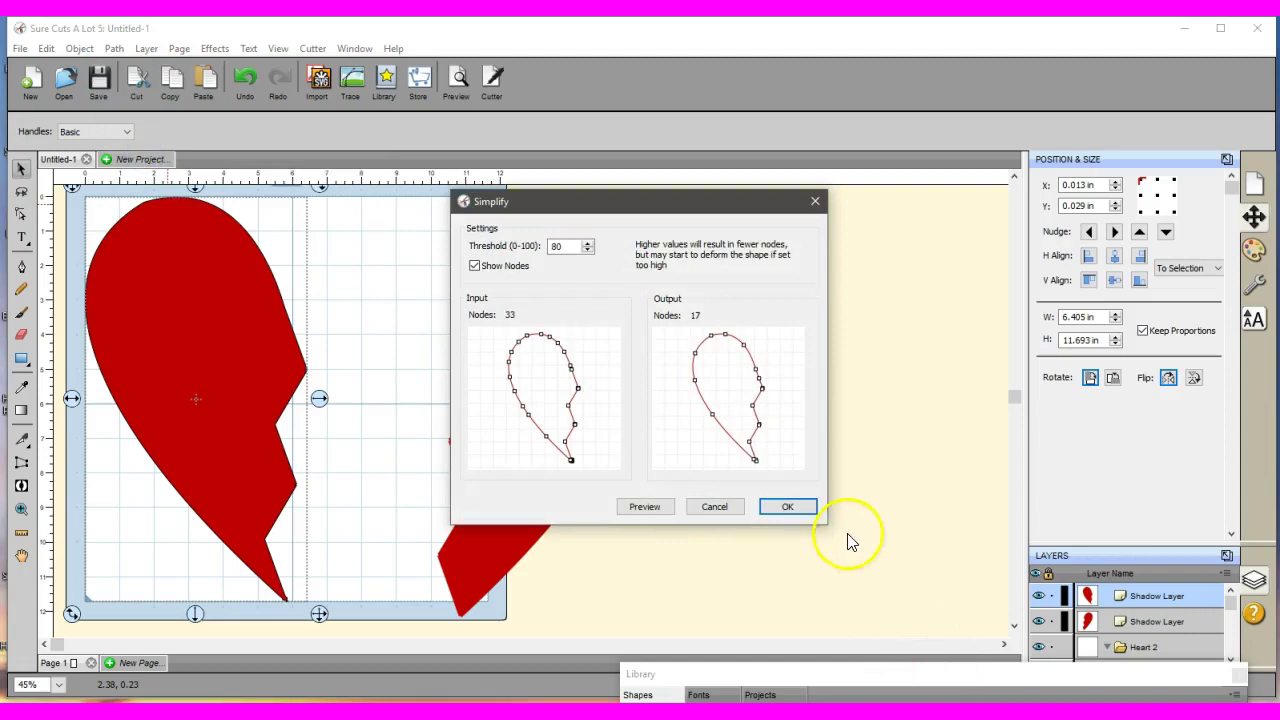
left_click(790, 507)
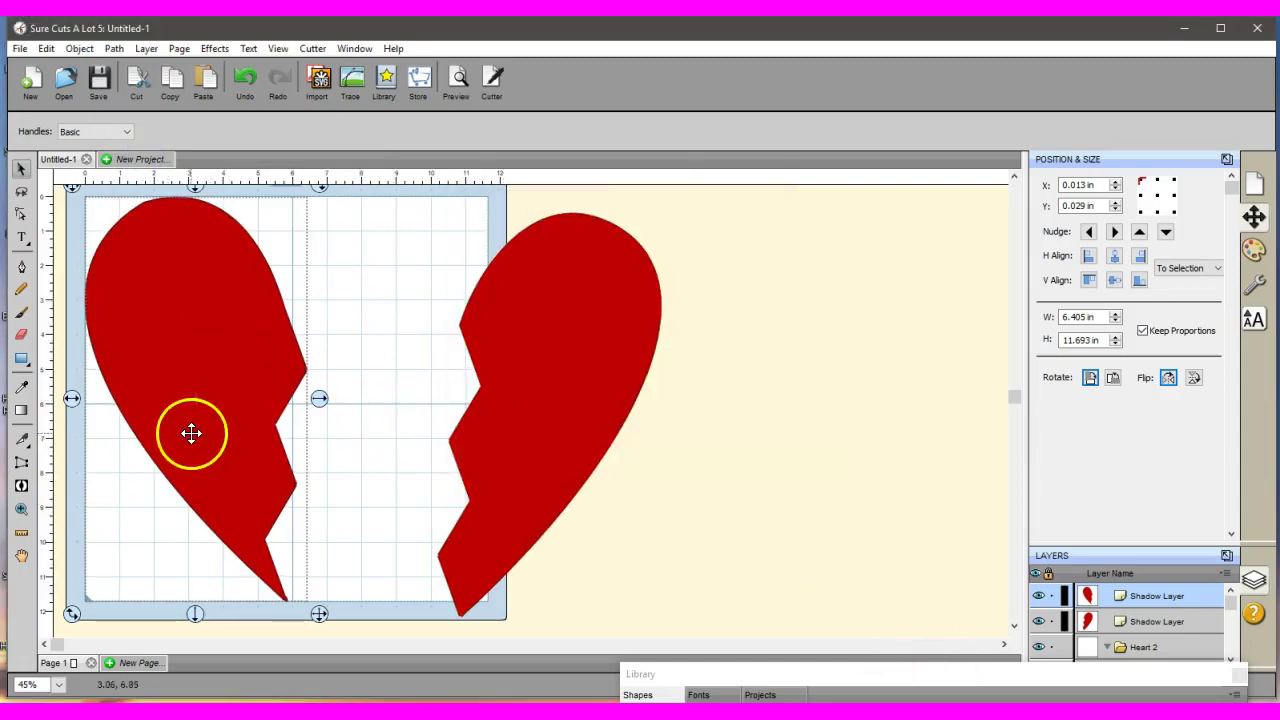
Nudge the left half's notch node slightly upward with Node Edit and review its points.
left_click(21, 214)
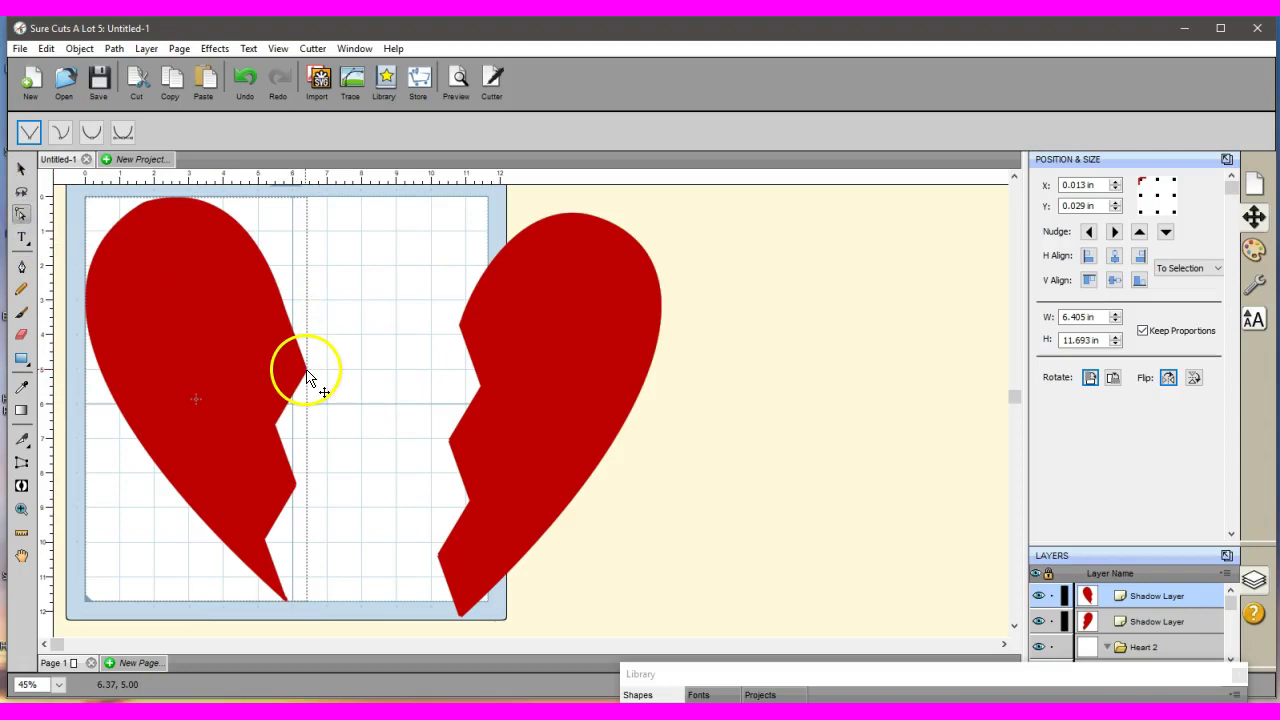
left_click_drag(307, 378, 308, 374)
left_click(334, 466)
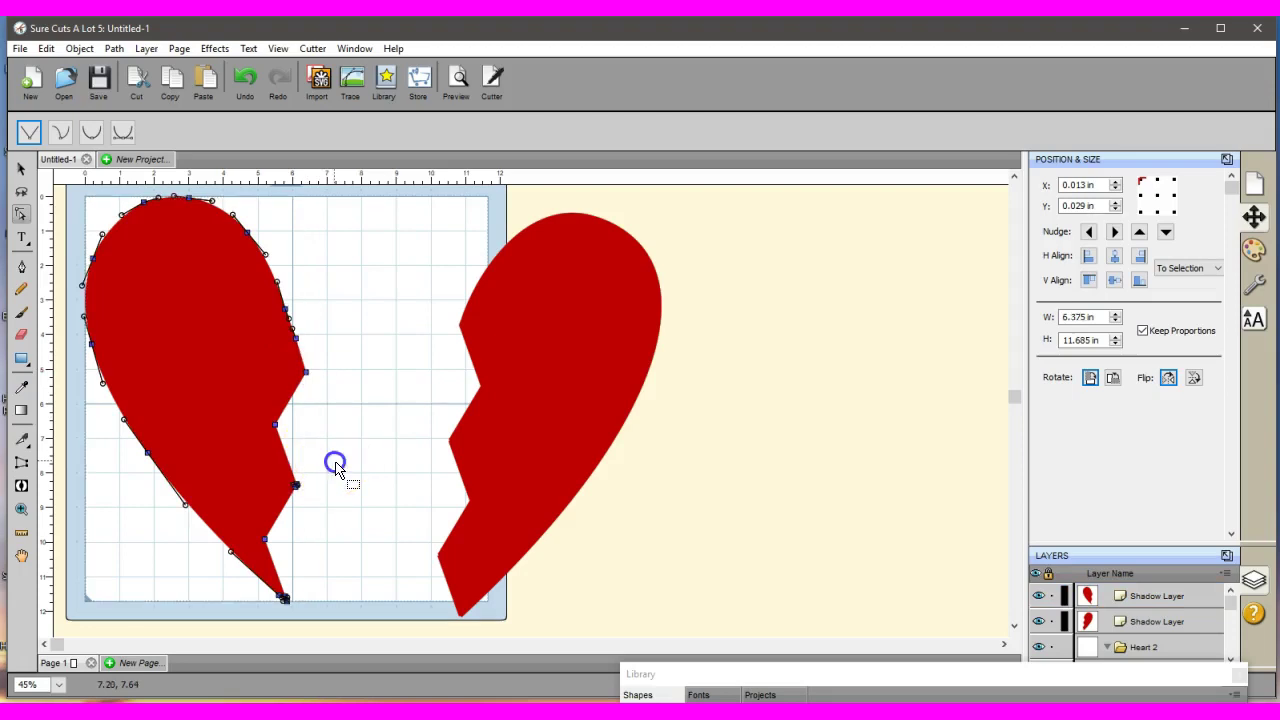
left_click_drag(271, 514, 297, 492)
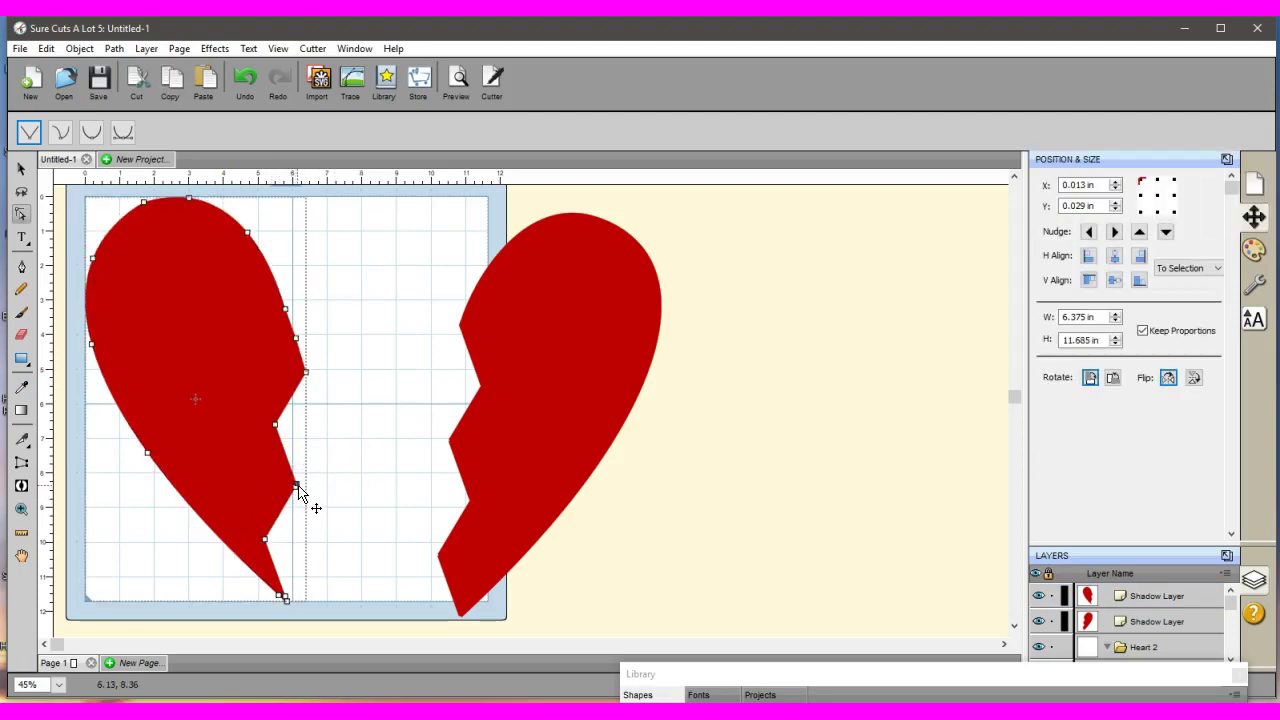
left_click(297, 487)
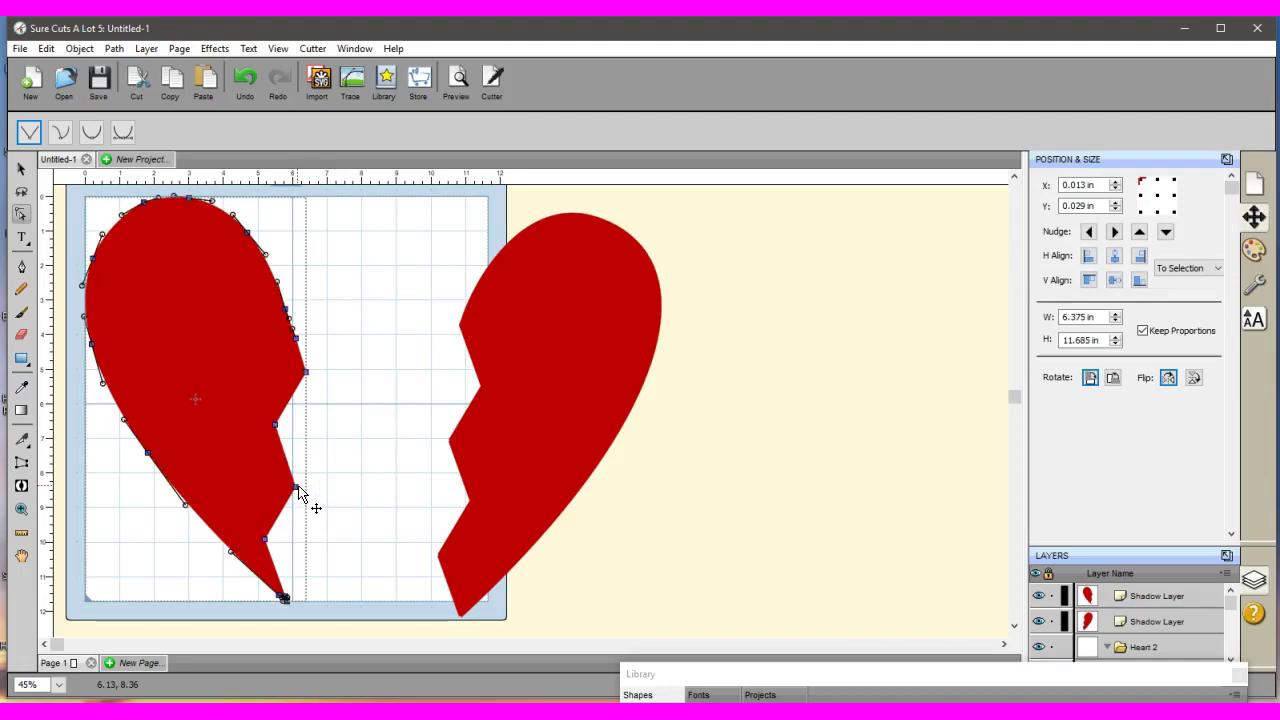
left_click(343, 480)
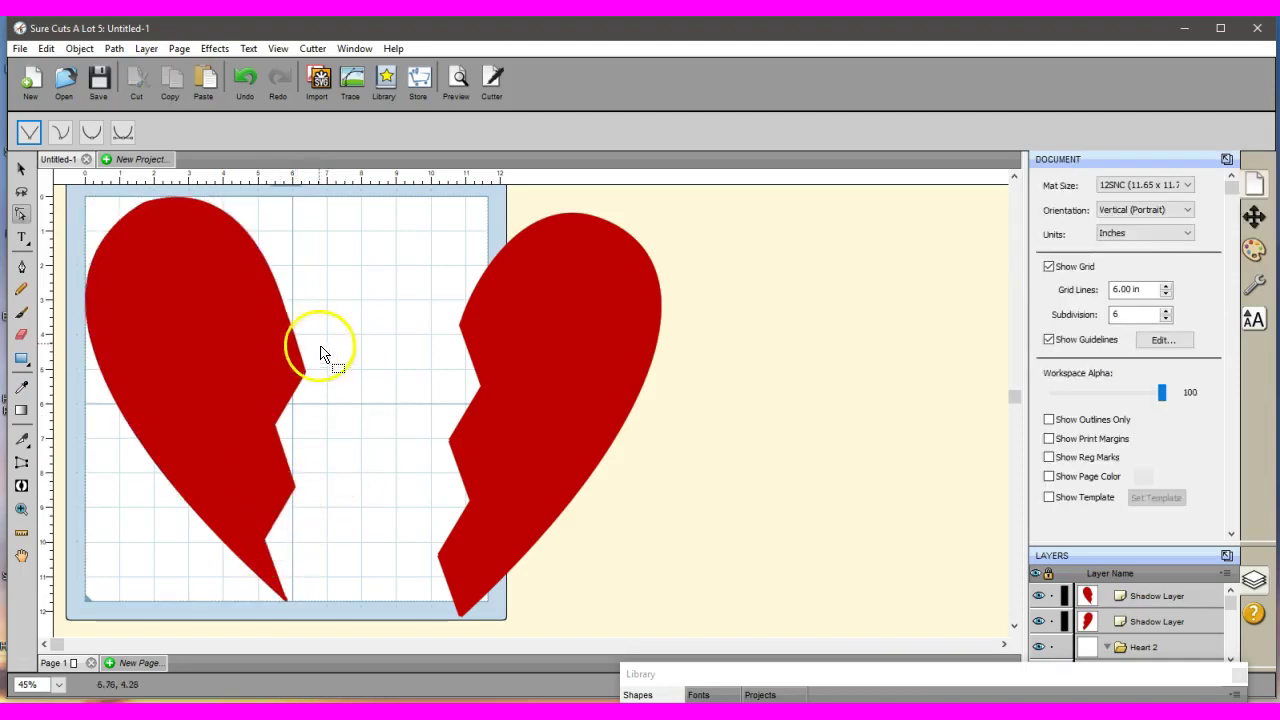
Inspect the right heart half's nodes and curve handles.
left_click(460, 441)
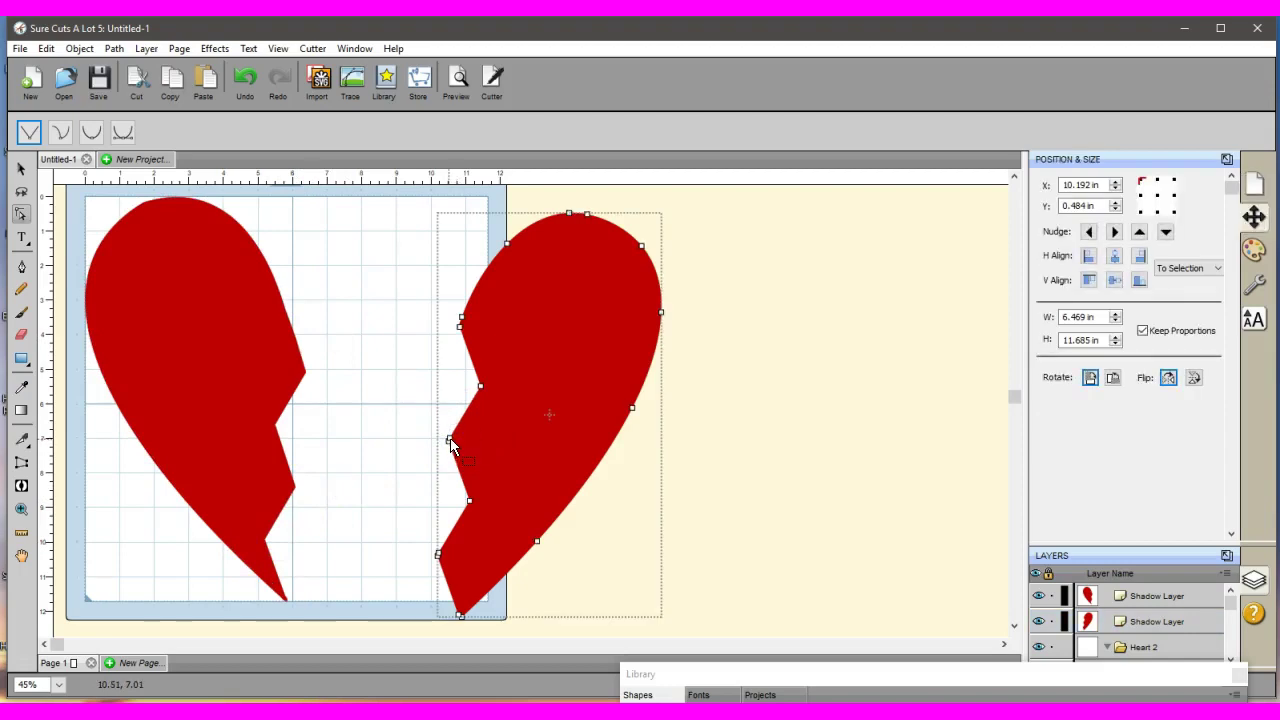
left_click(449, 440)
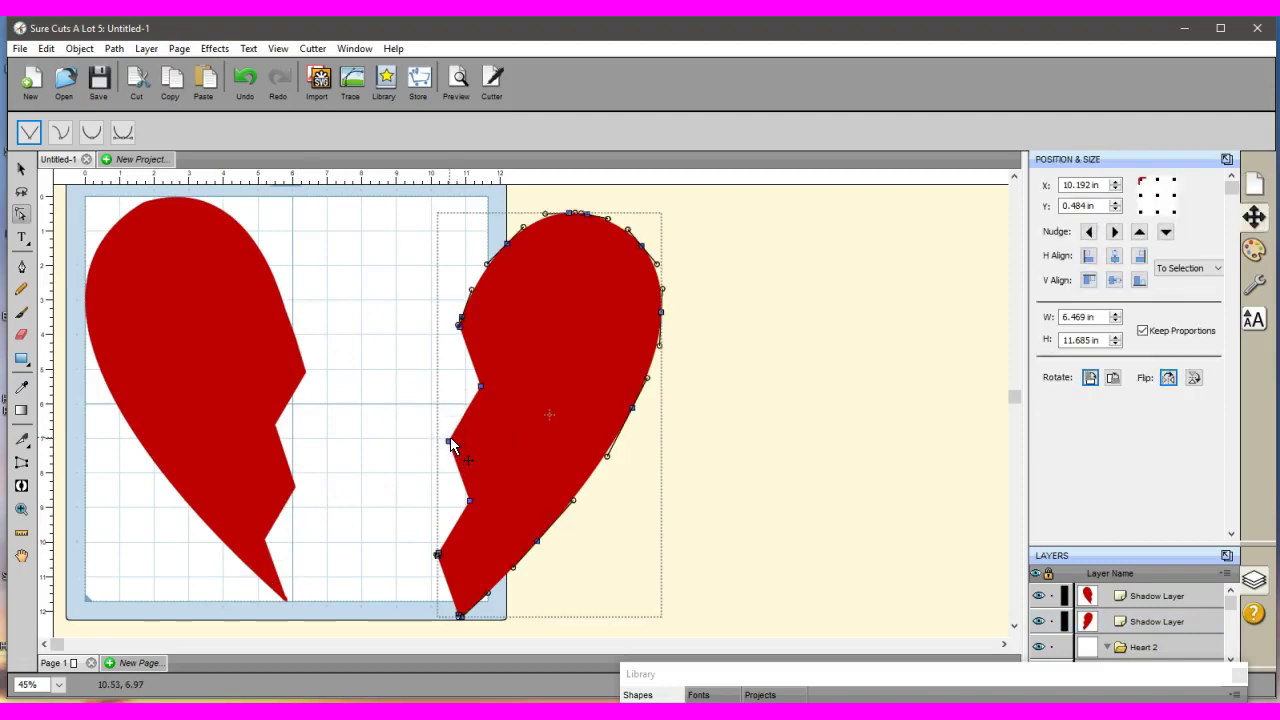
left_click(401, 386)
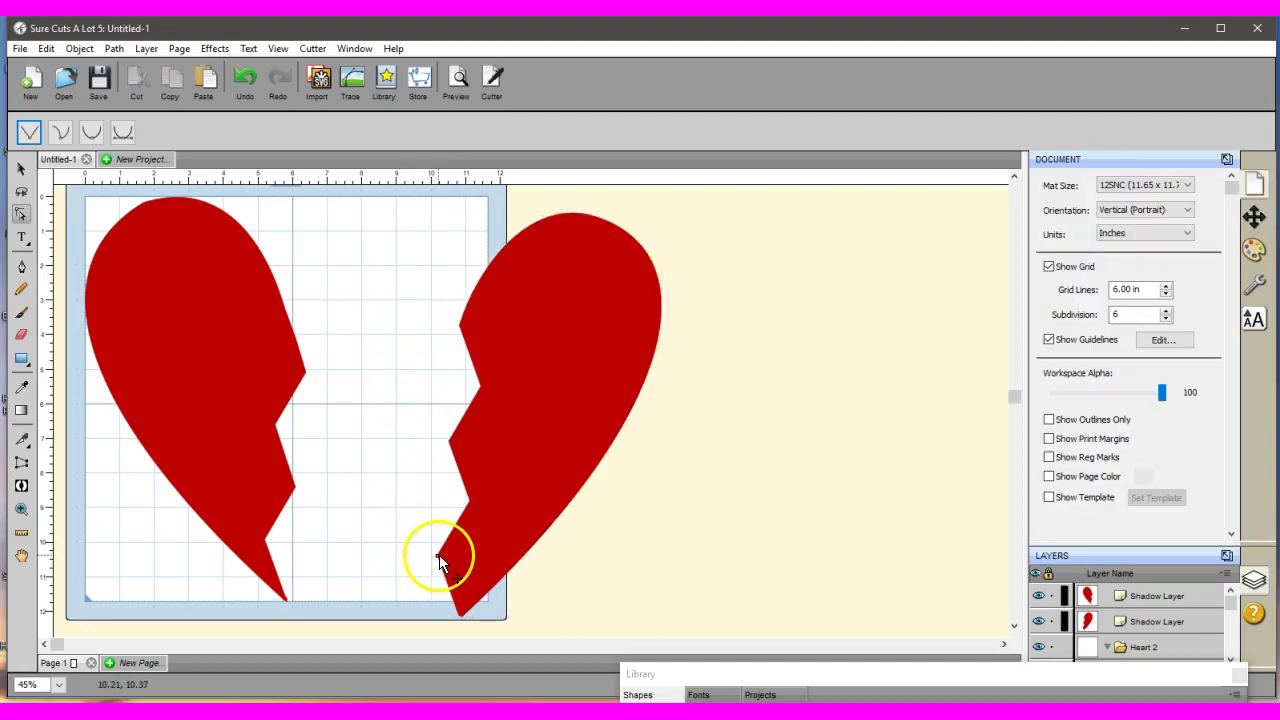
left_click(439, 558)
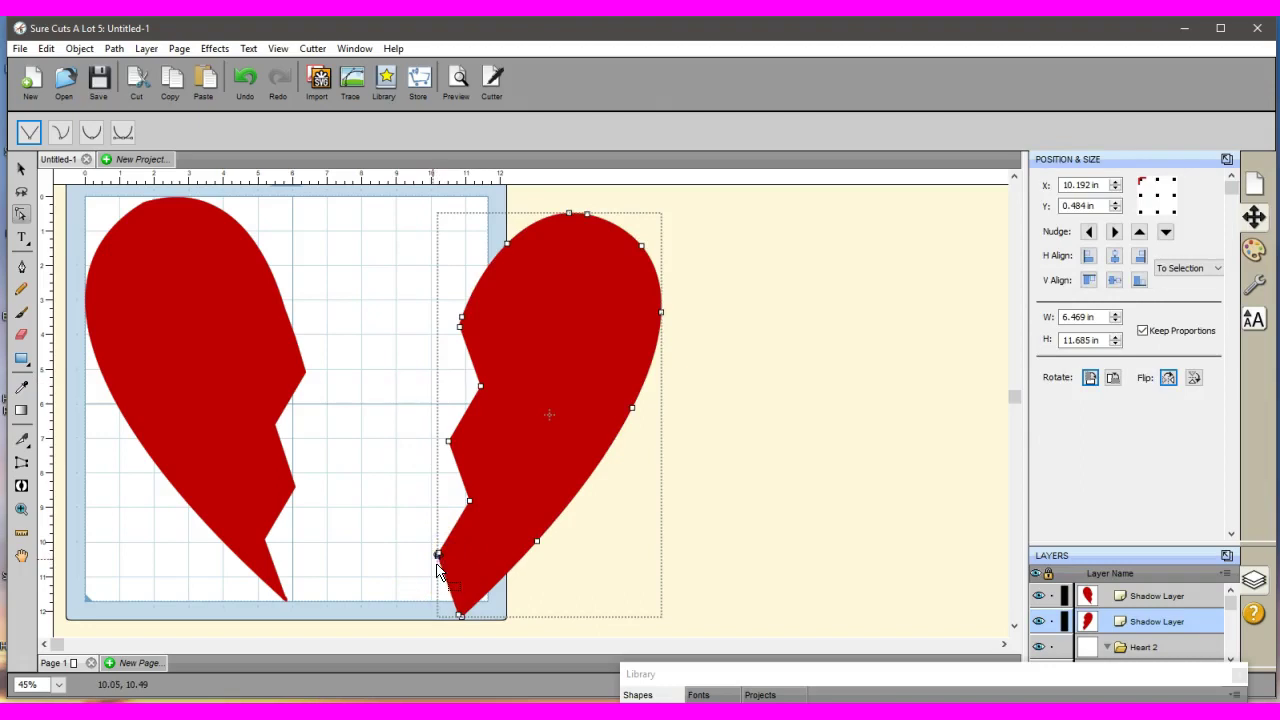
left_click(437, 570)
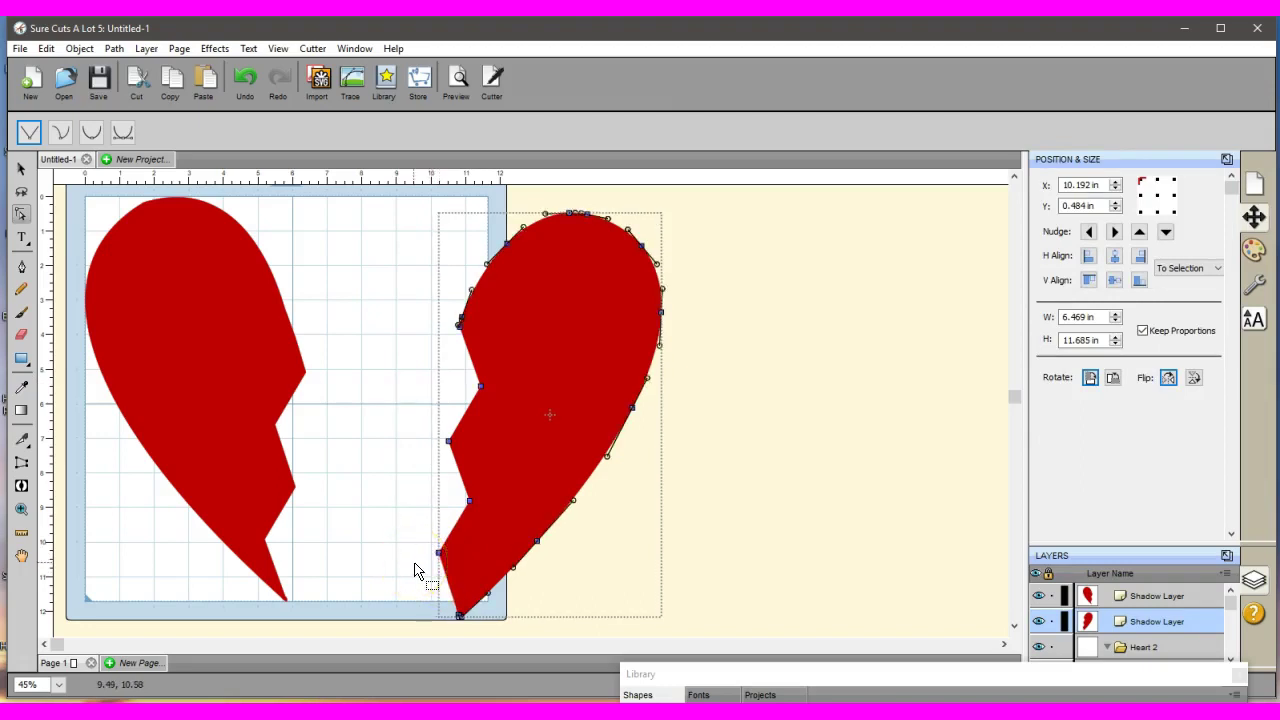
left_click(409, 457)
left_click(406, 452)
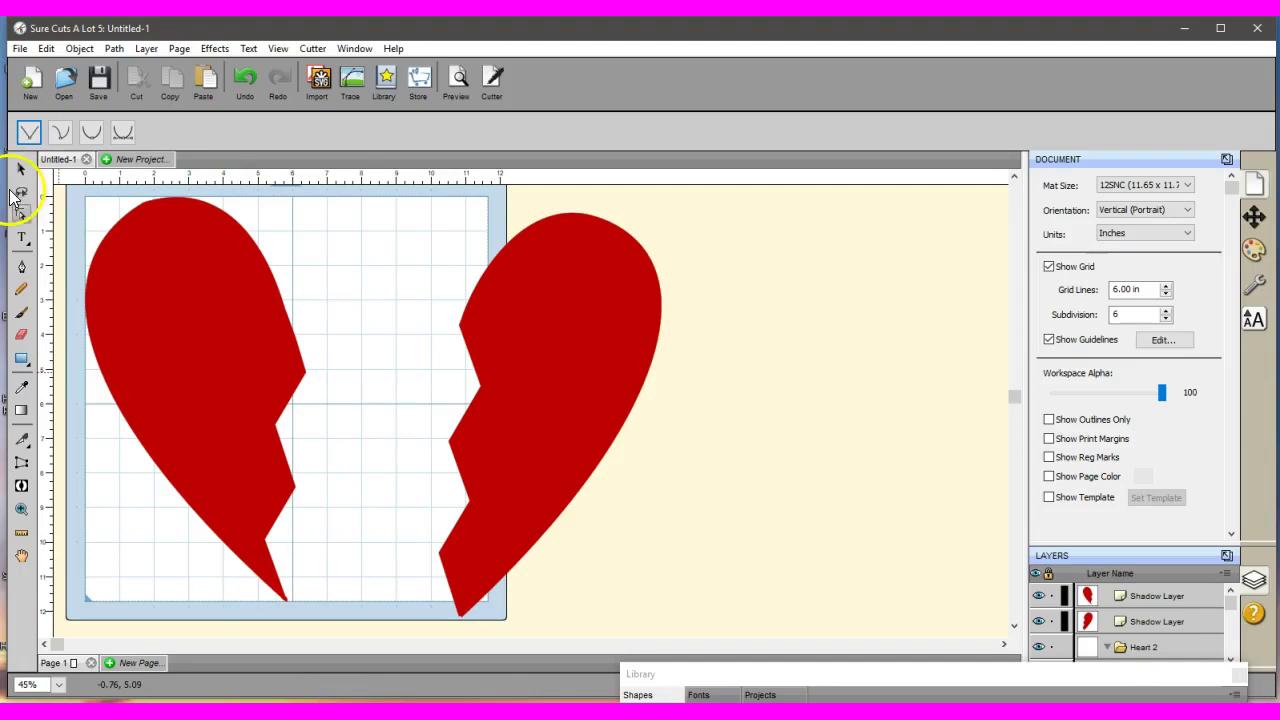
Slide the right heart half left until its zigzag edge sits flush against the left half.
left_click(21, 170)
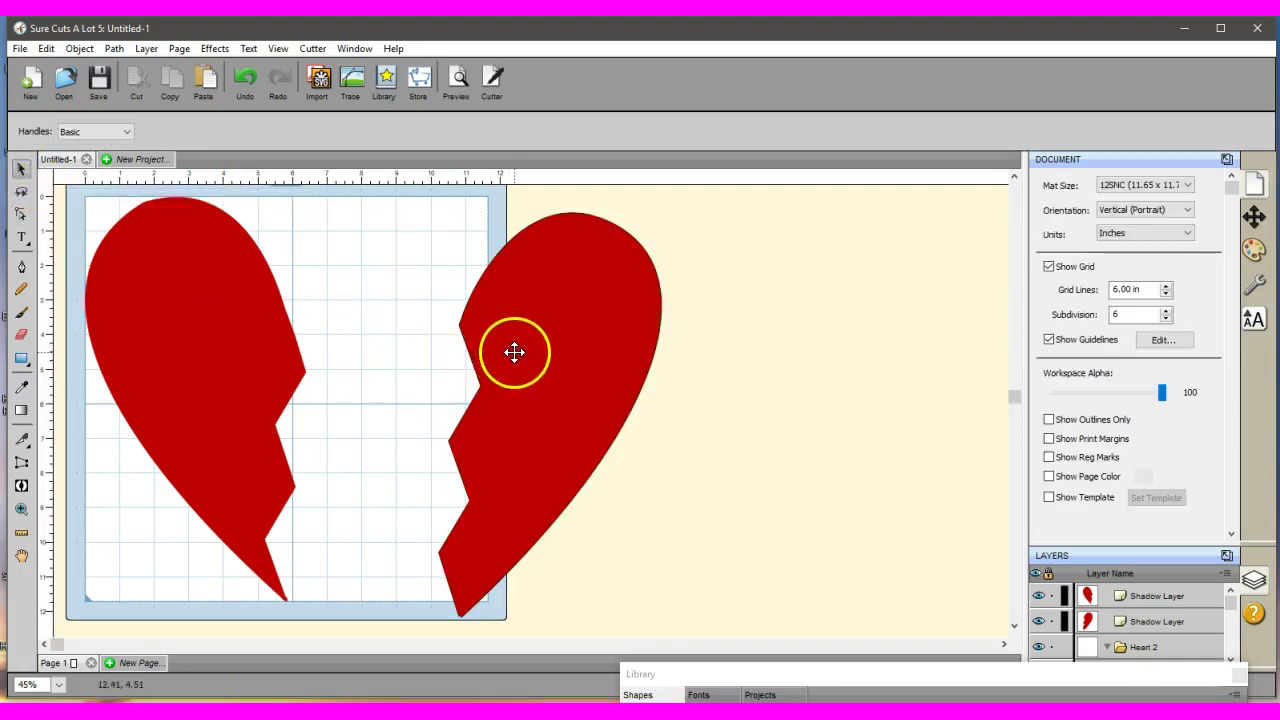
left_click_drag(514, 352, 340, 341)
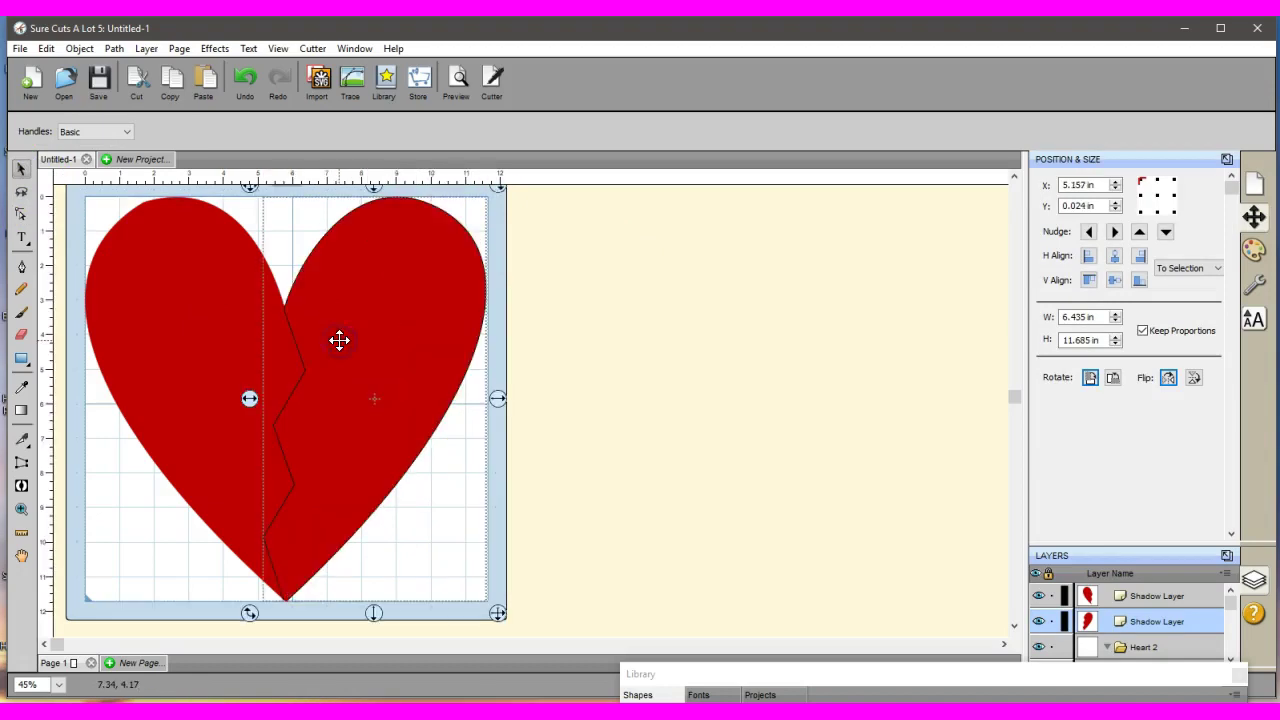
left_click(633, 371)
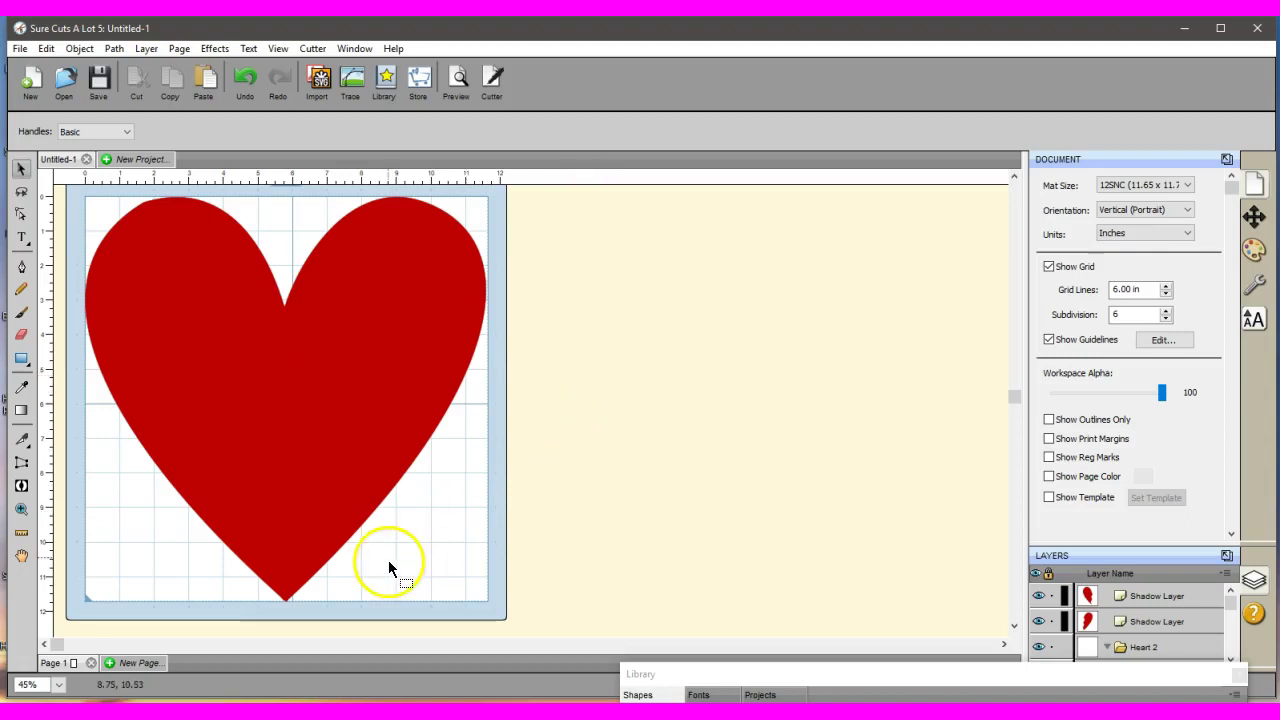
left_click(285, 582)
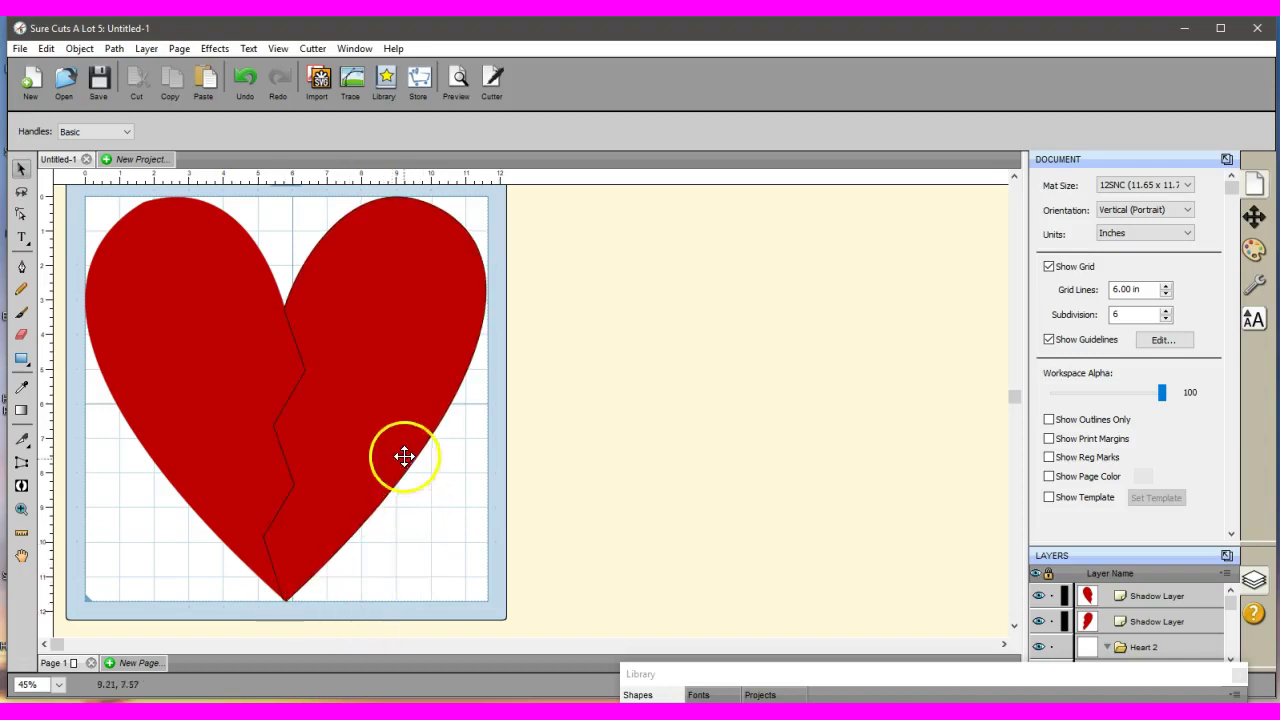
mouse_move(385, 368)
left_mouse_down()
mouse_move(486, 366)
mouse_move(386, 371)
left_mouse_up()
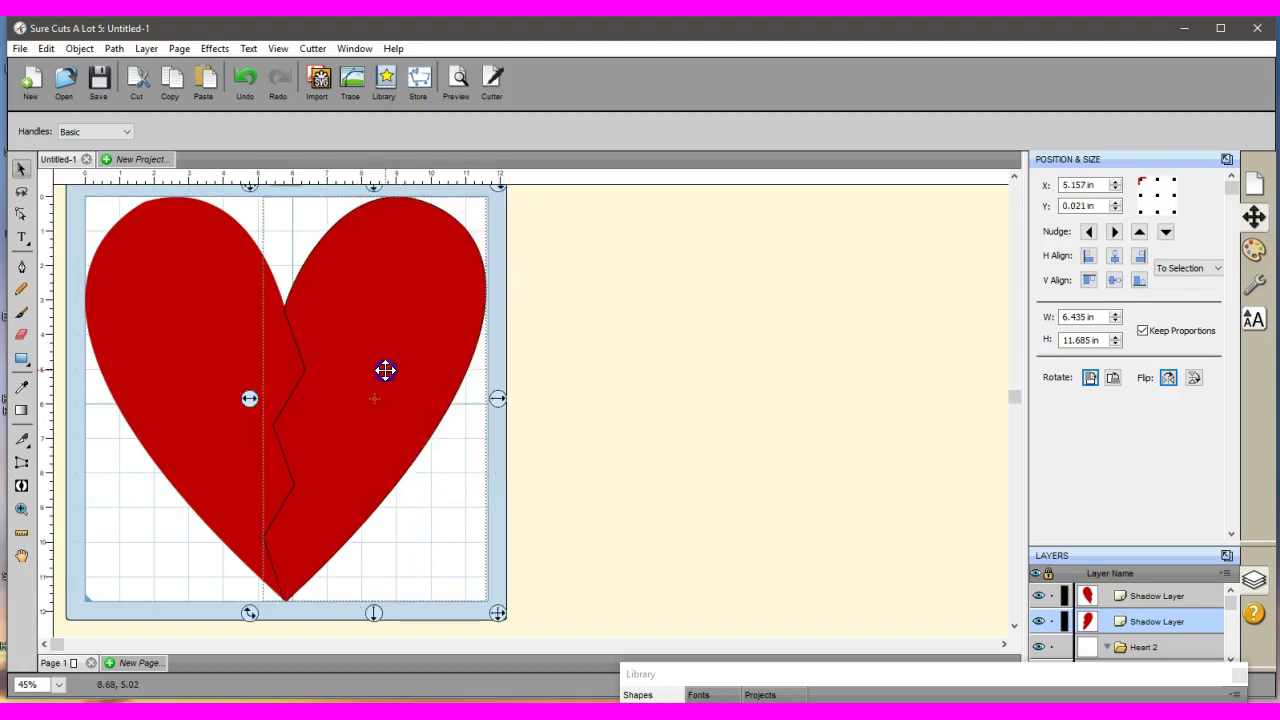